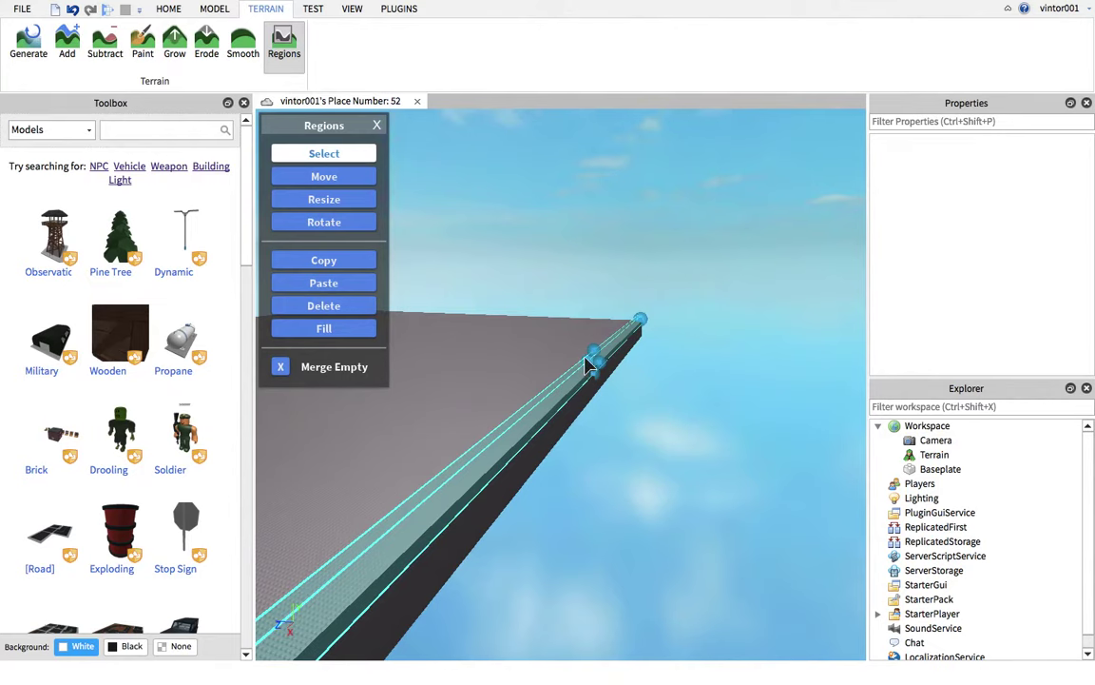
# - Stretch the selected terrain region across the whole baseplate and fill it with grass
pyautogui.moveTo(585, 359); pyautogui.dragTo(512, 354)
pyautogui.moveTo(545, 360); pyautogui.dragTo(491, 349, button='right')
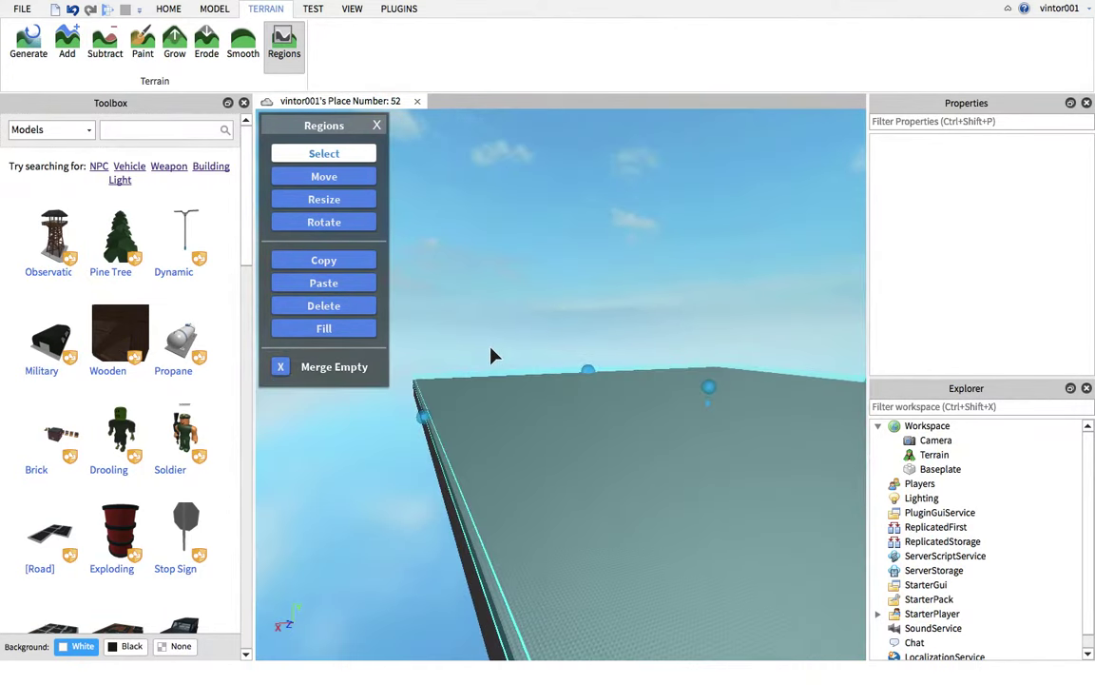
pyautogui.click(363, 333)
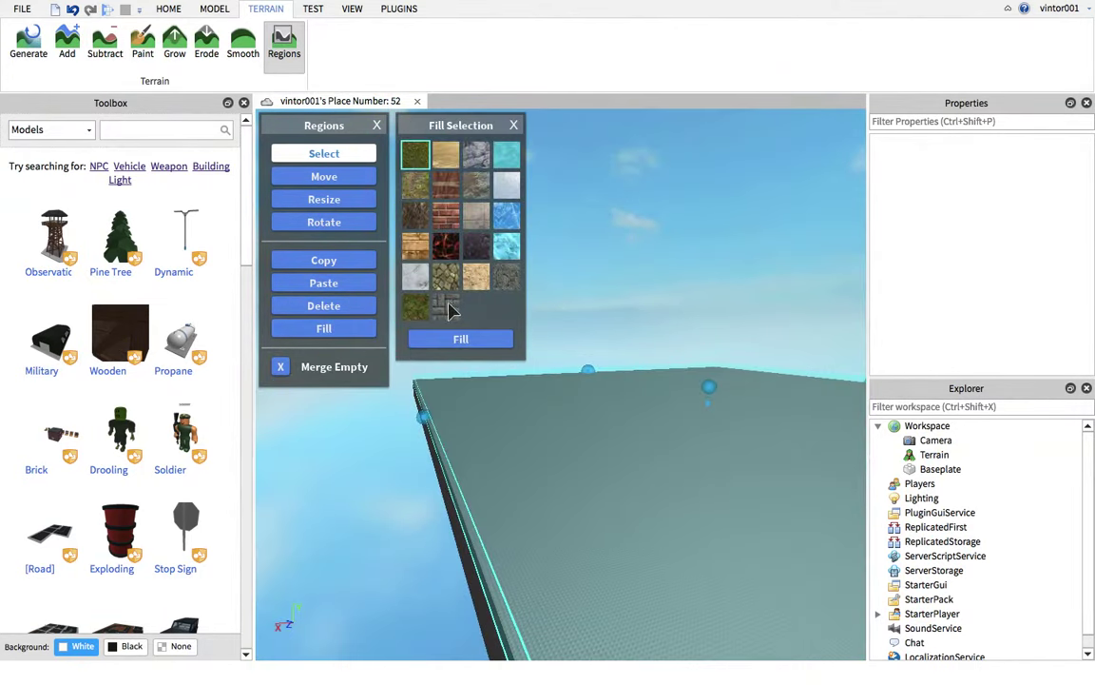
pyautogui.click(446, 334)
# - Resize the region into a raised strip overhanging one side of the grass and fill it with grass to form a bank
pyautogui.moveTo(462, 321); pyautogui.dragTo(462, 321, button='right')
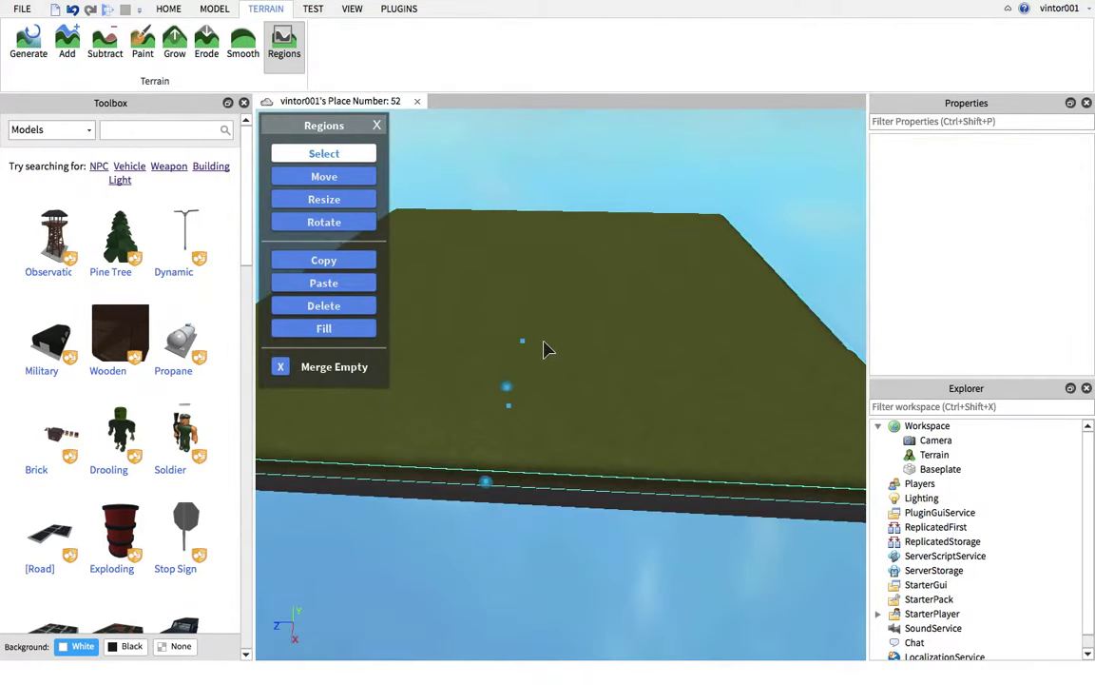
pyautogui.moveTo(505, 394); pyautogui.dragTo(503, 376)
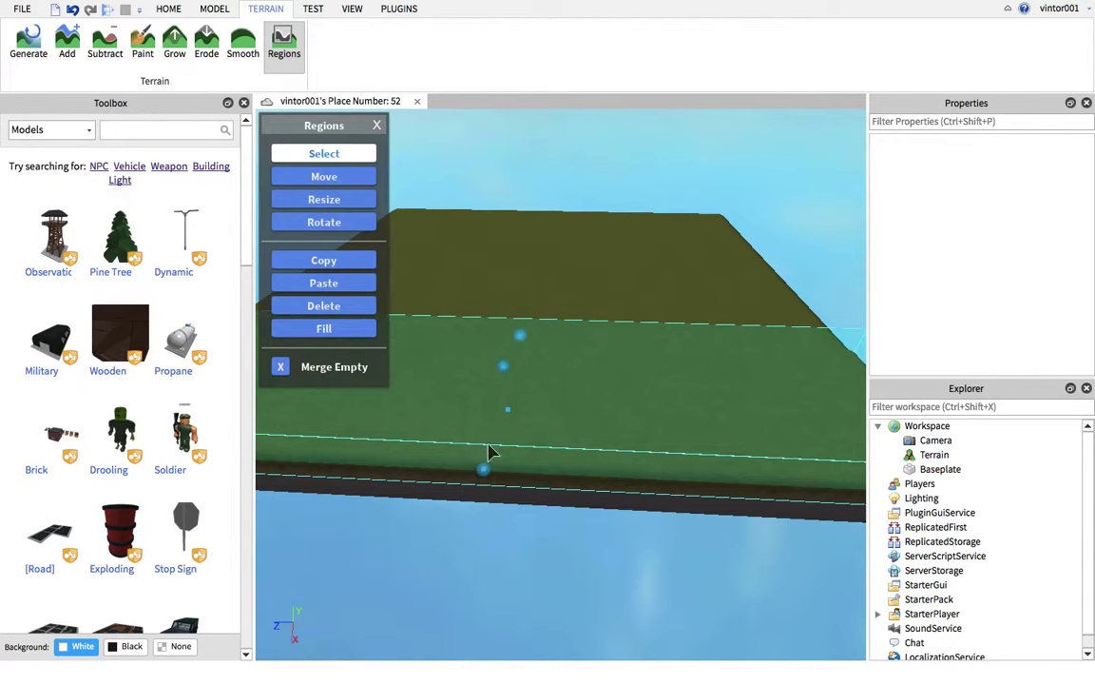
pyautogui.moveTo(485, 472); pyautogui.dragTo(483, 530)
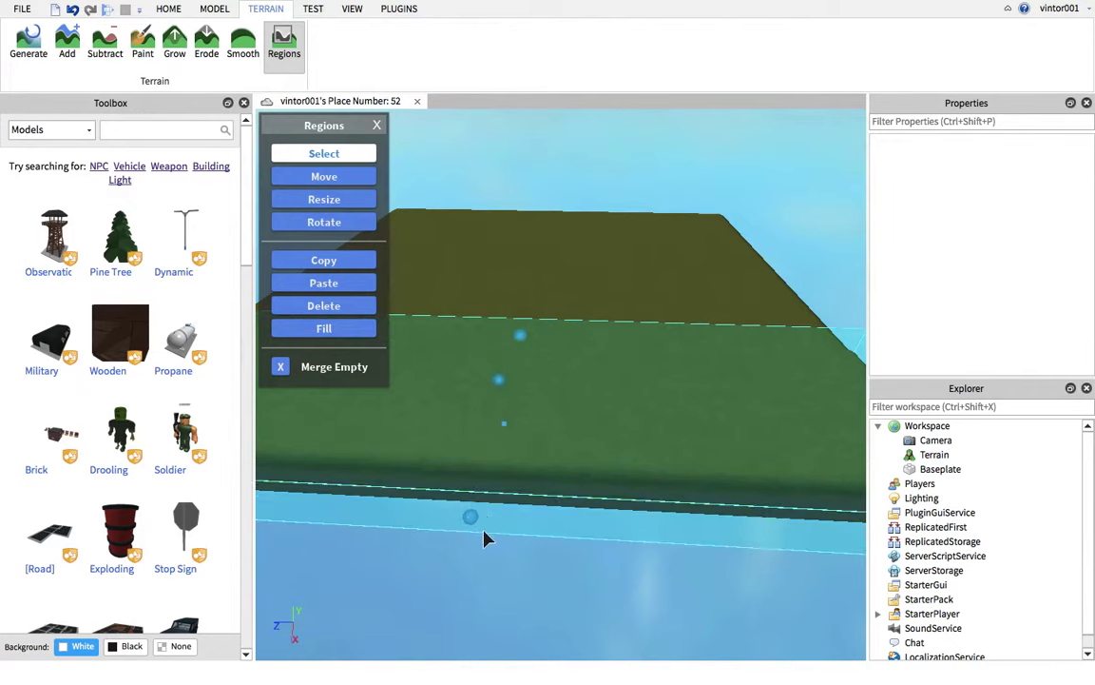
pyautogui.click(367, 332)
pyautogui.click(460, 339)
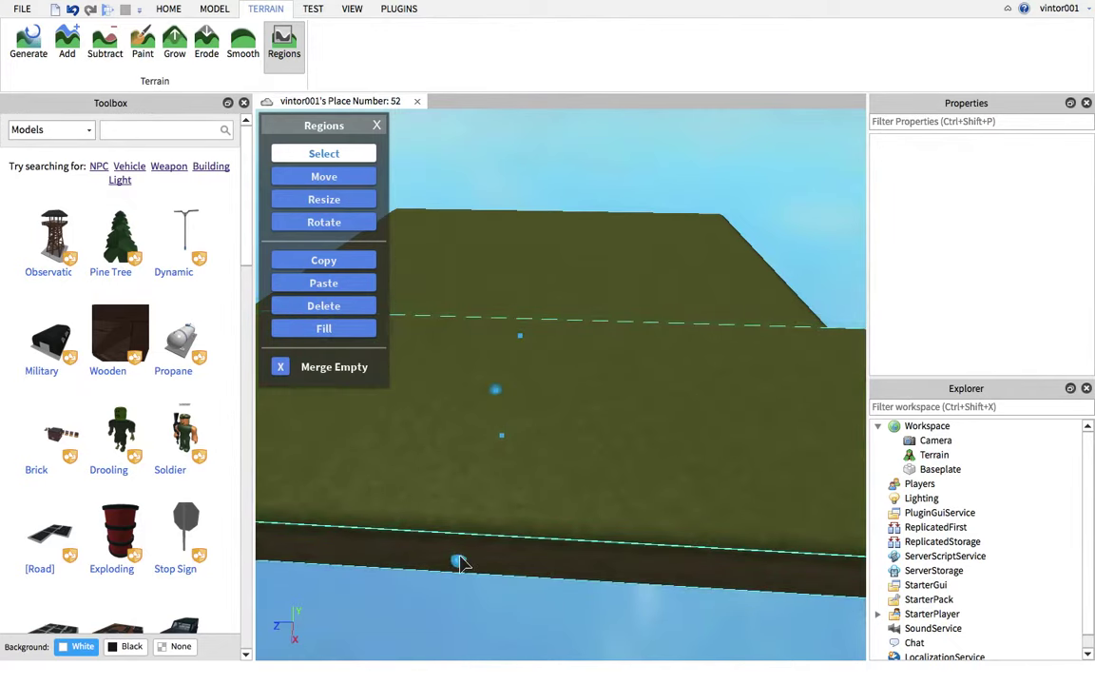
# - Shift the region to a strip along the opposite side and fill it with grass to form a matching second bank
pyautogui.moveTo(562, 268); pyautogui.dragTo(562, 267, button='right')
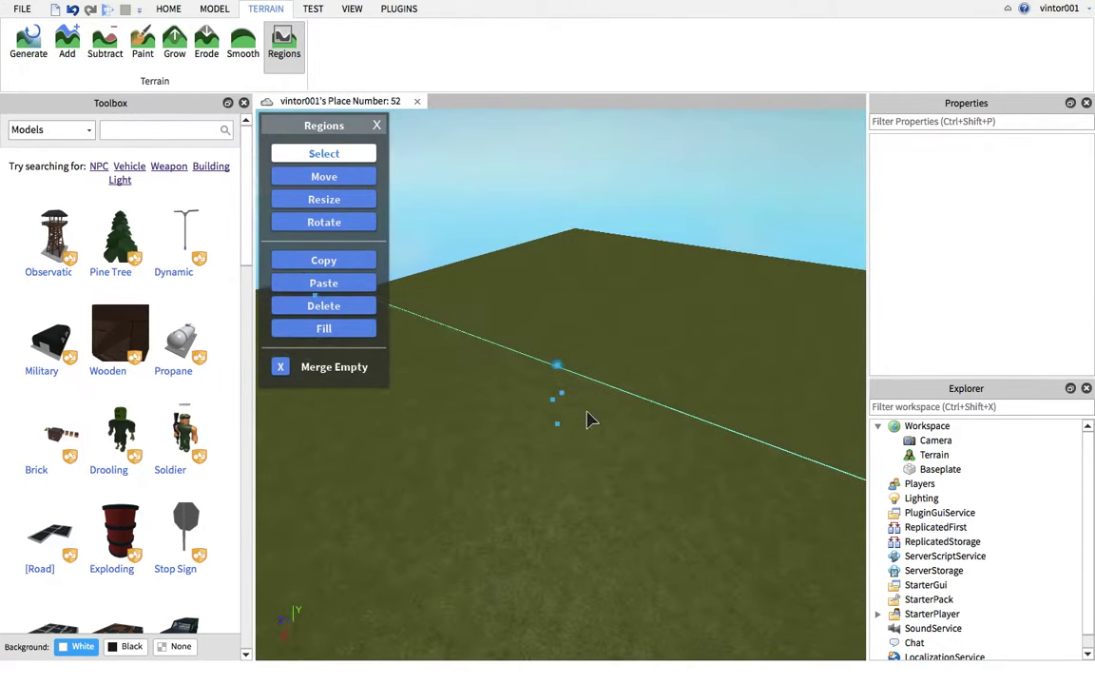
pyautogui.moveTo(563, 390); pyautogui.dragTo(778, 253)
pyautogui.moveTo(778, 253); pyautogui.dragTo(778, 253, button='right')
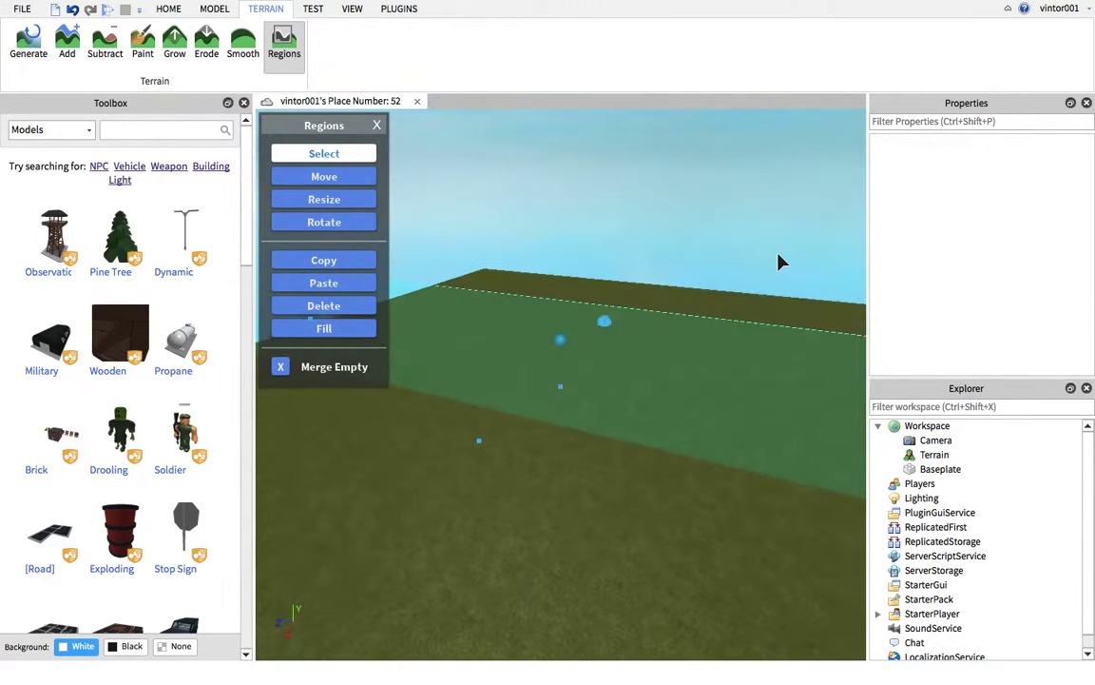
pyautogui.moveTo(778, 253); pyautogui.dragTo(721, 248)
pyautogui.moveTo(478, 441); pyautogui.dragTo(639, 330)
pyautogui.moveTo(607, 345); pyautogui.dragTo(570, 354, button='right')
pyautogui.scroll(-5, 607, 345)
pyautogui.click(369, 330)
pyautogui.click(482, 344)
# - Resize the region so it covers the sunken channel between the two grass banks from end to end
pyautogui.scroll(5, 575, 349)
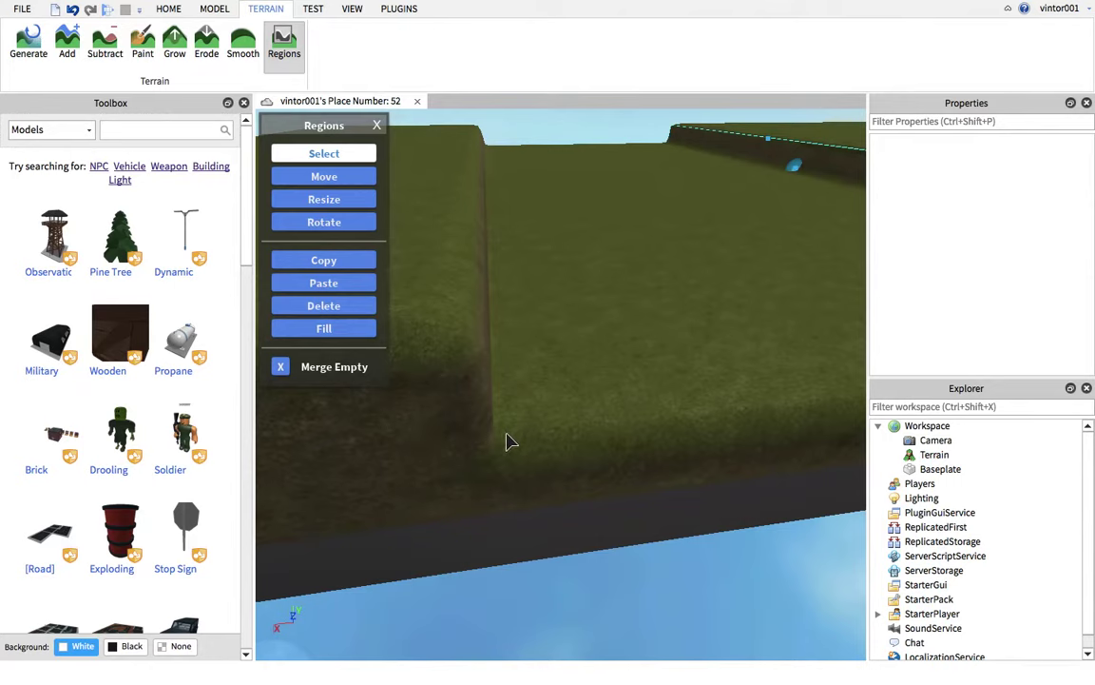
pyautogui.moveTo(554, 419); pyautogui.dragTo(769, 338)
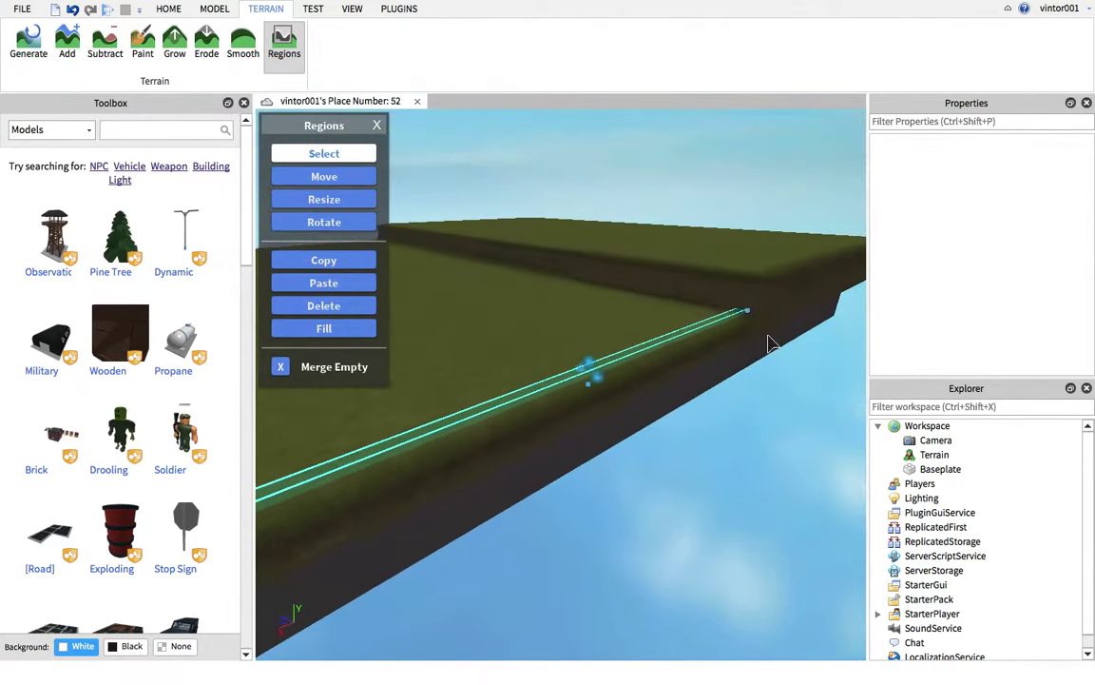
pyautogui.moveTo(574, 364); pyautogui.dragTo(449, 284)
pyautogui.moveTo(538, 312); pyautogui.dragTo(537, 313, button='right')
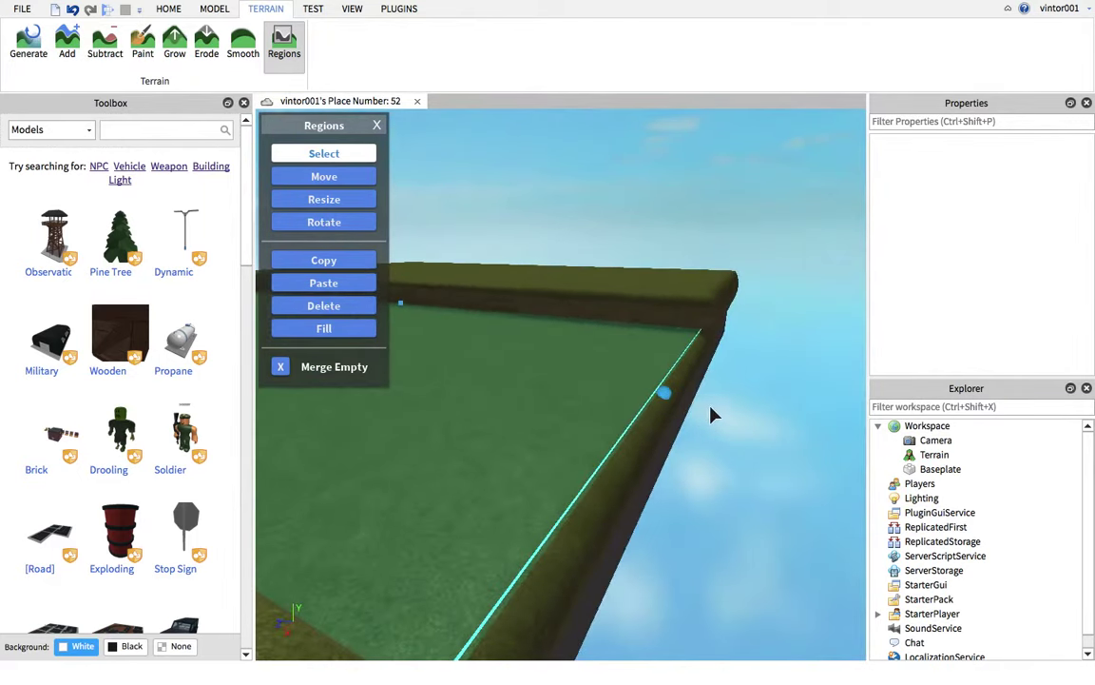
pyautogui.moveTo(619, 366); pyautogui.dragTo(619, 366, button='right')
pyautogui.press('w')
pyautogui.press('a')
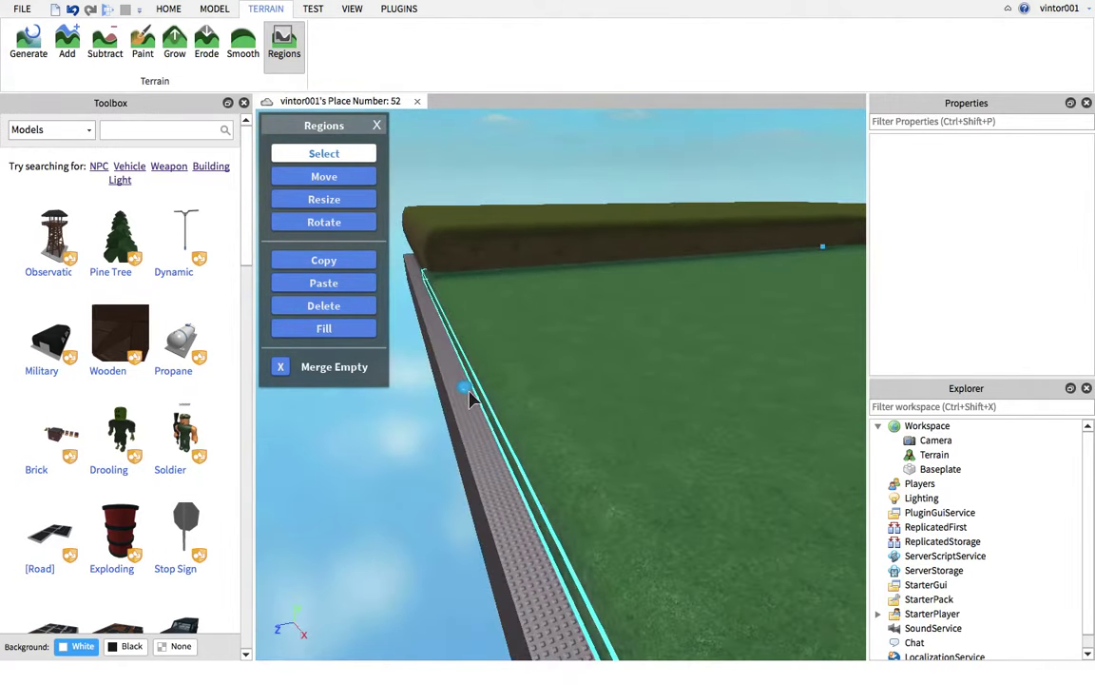
pyautogui.moveTo(470, 400); pyautogui.dragTo(478, 395)
pyautogui.press('a')
pyautogui.moveTo(502, 380); pyautogui.dragTo(501, 381, button='right')
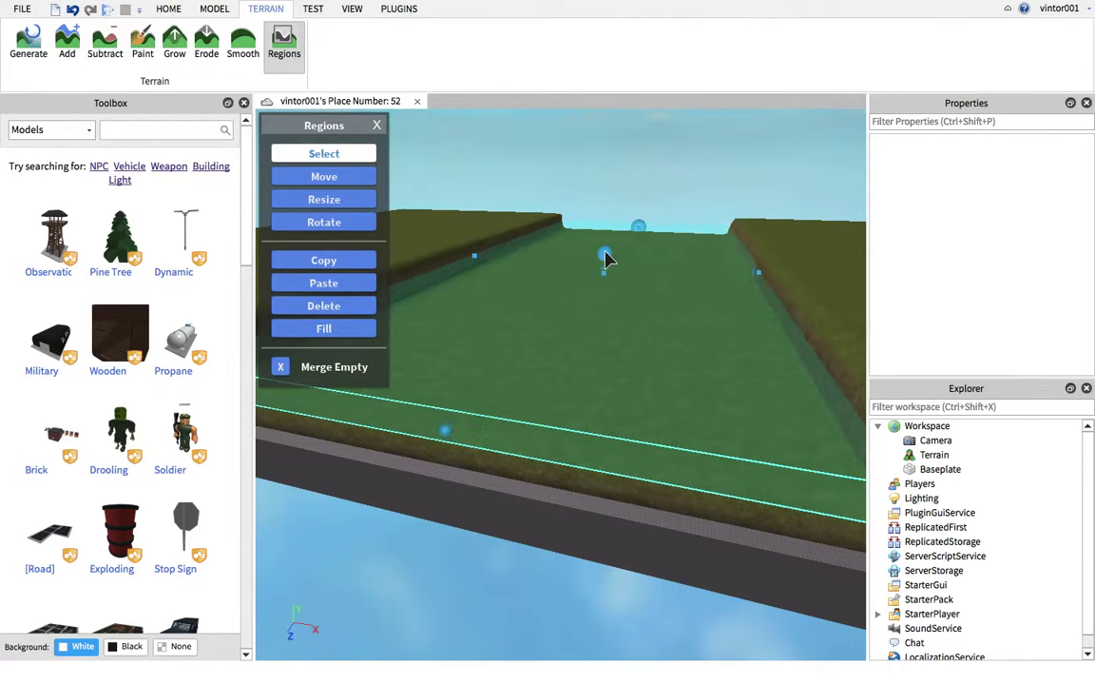
# - Fill the channel region between the banks with water
pyautogui.press('a')
pyautogui.moveTo(599, 313); pyautogui.dragTo(599, 313, button='right')
pyautogui.click(346, 330)
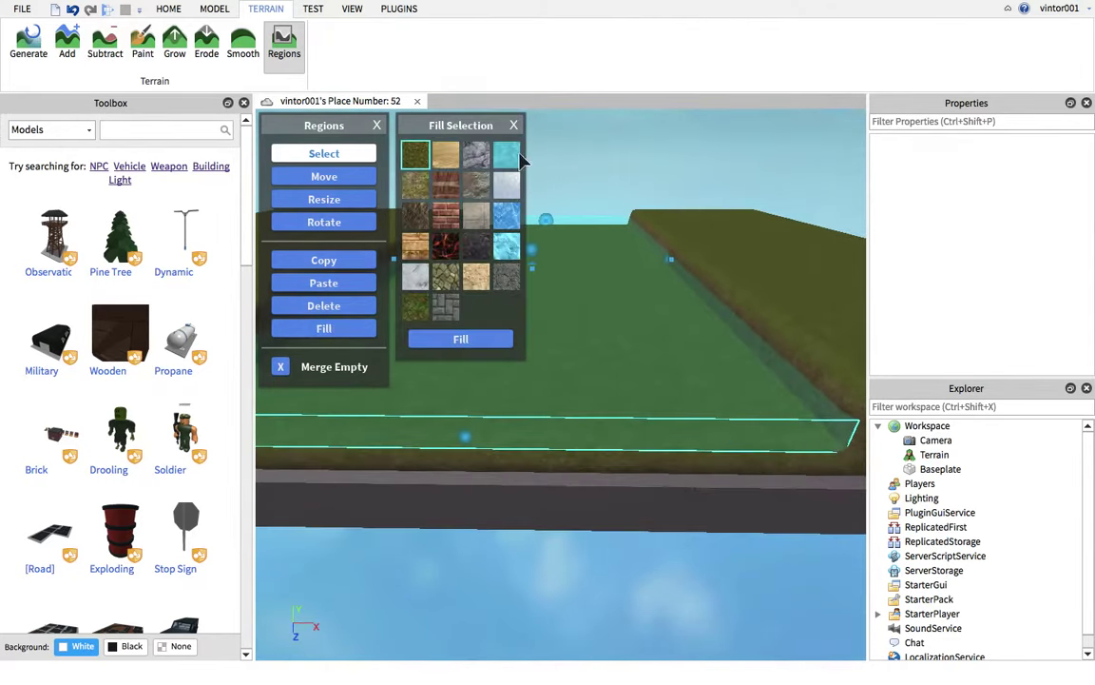
pyautogui.click(461, 339)
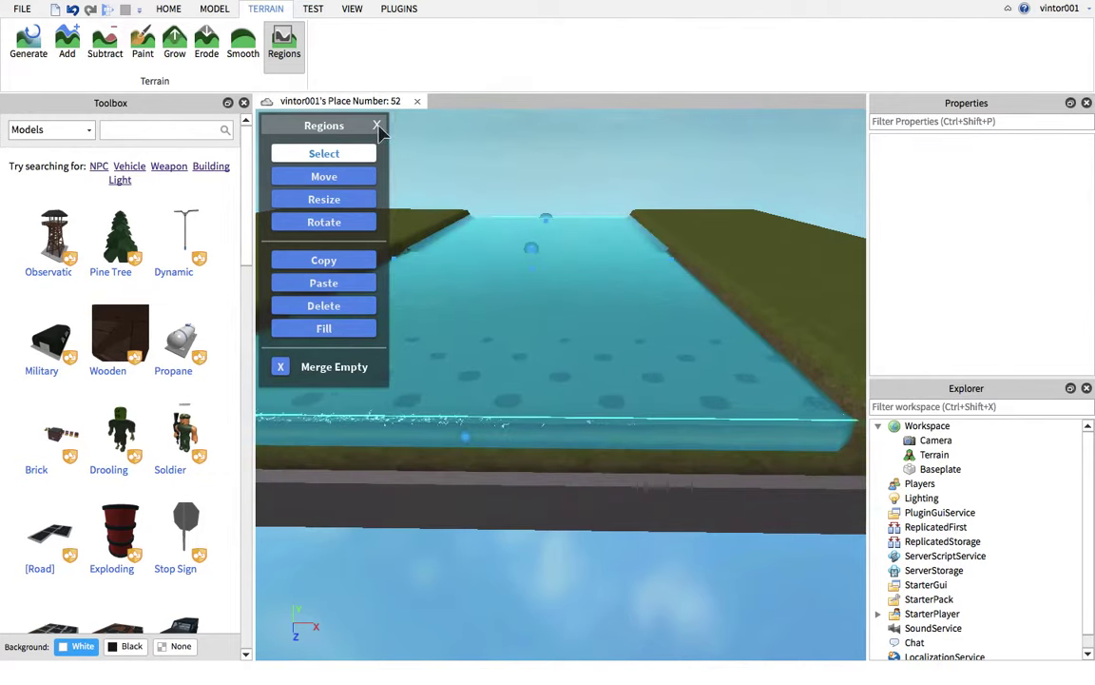
# - Close the region editing and erode the waterside edge of one grass bank with the spherical Erode brush
pyautogui.click(378, 127)
pyautogui.moveTo(578, 323); pyautogui.dragTo(577, 323, button='right')
pyautogui.press('w')
pyautogui.press('w')
pyautogui.press('a')
pyautogui.click(206, 43)
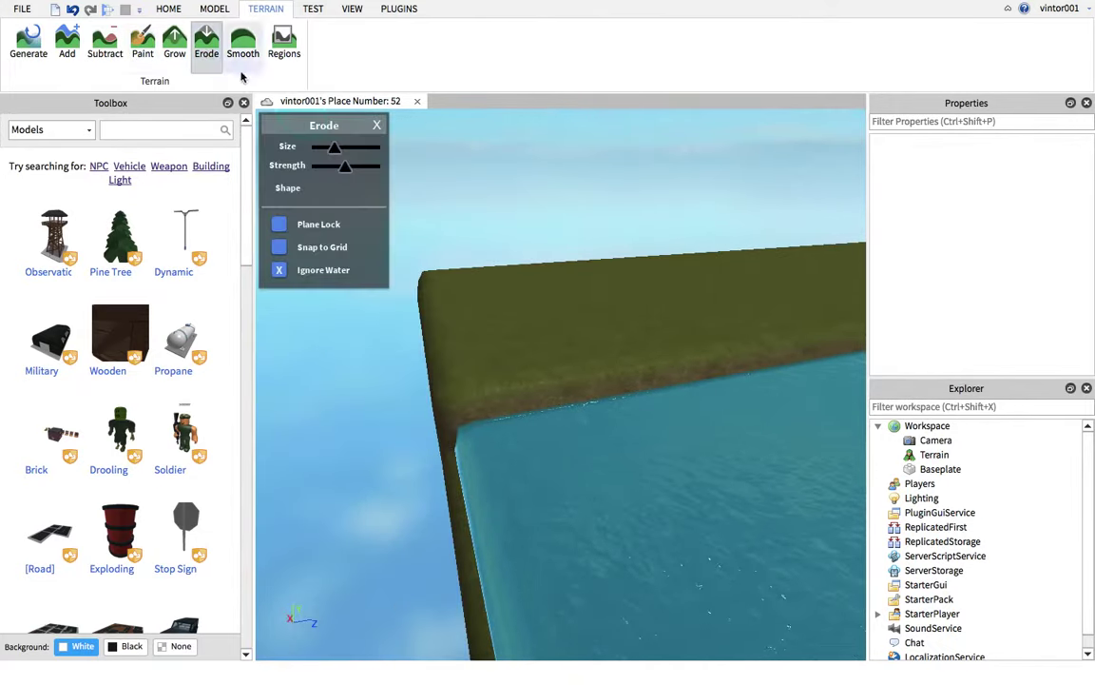
pyautogui.press('d')
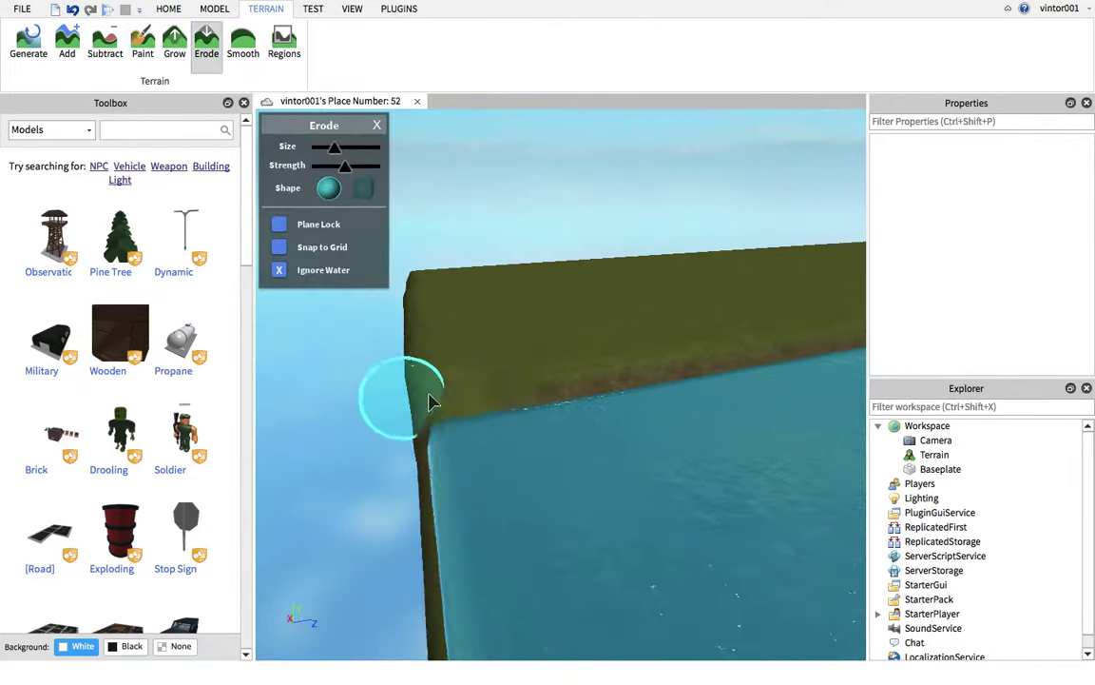
pyautogui.press('d')
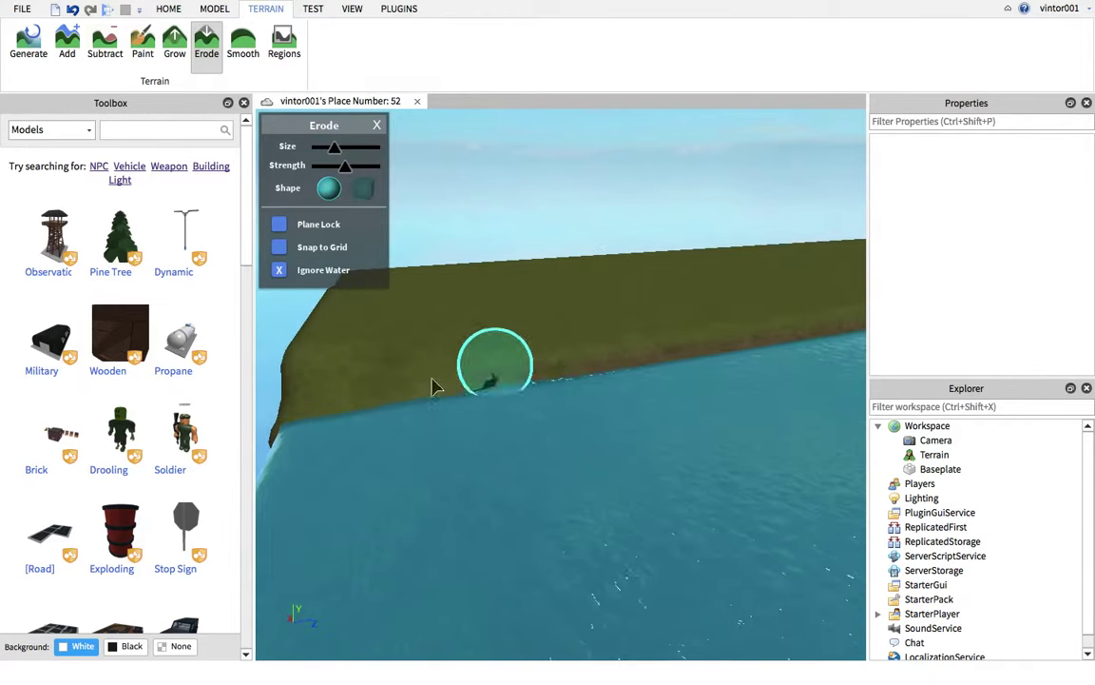
pyautogui.moveTo(449, 340)
pyautogui.mouseDown()
pyautogui.moveTo(586, 334)
pyautogui.moveTo(482, 340)
pyautogui.mouseUp()
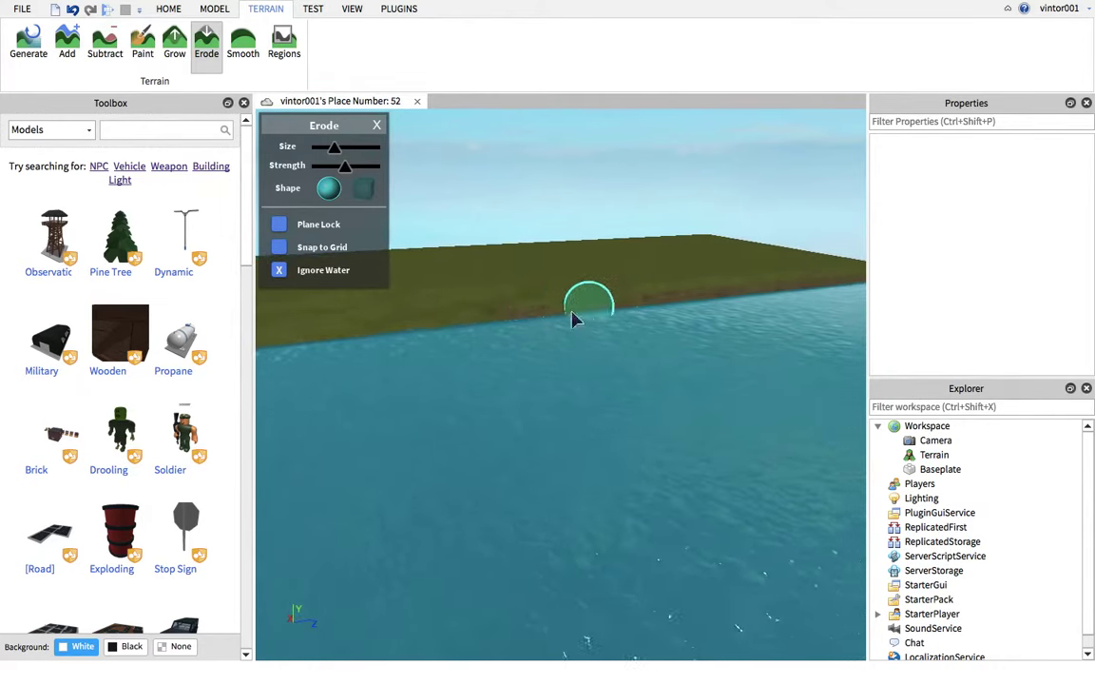
pyautogui.moveTo(624, 277); pyautogui.dragTo(439, 300)
pyautogui.press('d')
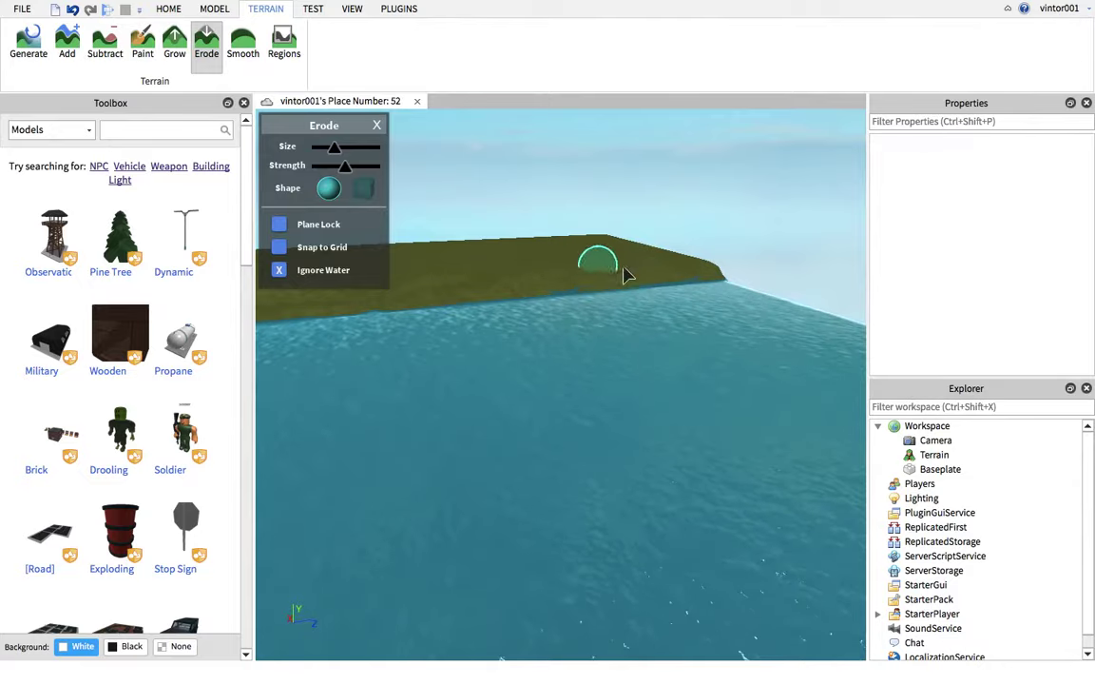
# - Erode the upper slope of the same bank back toward its starting corner to soften the drop into the water
pyautogui.moveTo(606, 252); pyautogui.dragTo(606, 252, button='right')
pyautogui.press('w')
pyautogui.press('d')
pyautogui.press('s')
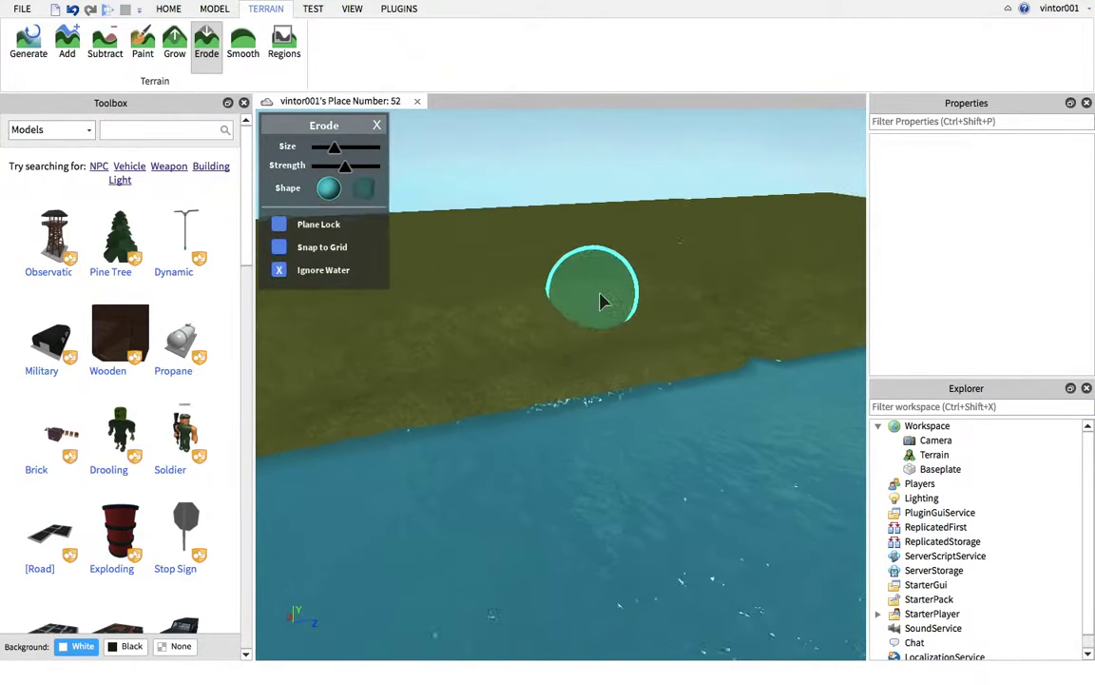
pyautogui.press('s')
pyautogui.press('a')
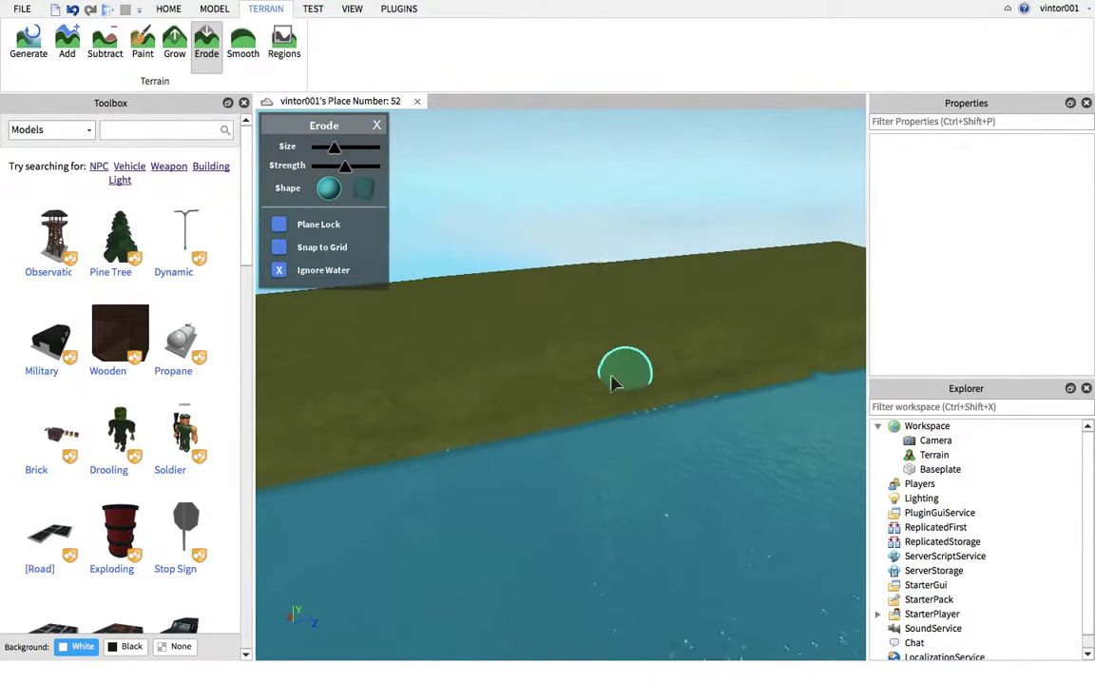
pyautogui.press('s')
pyautogui.press('a')
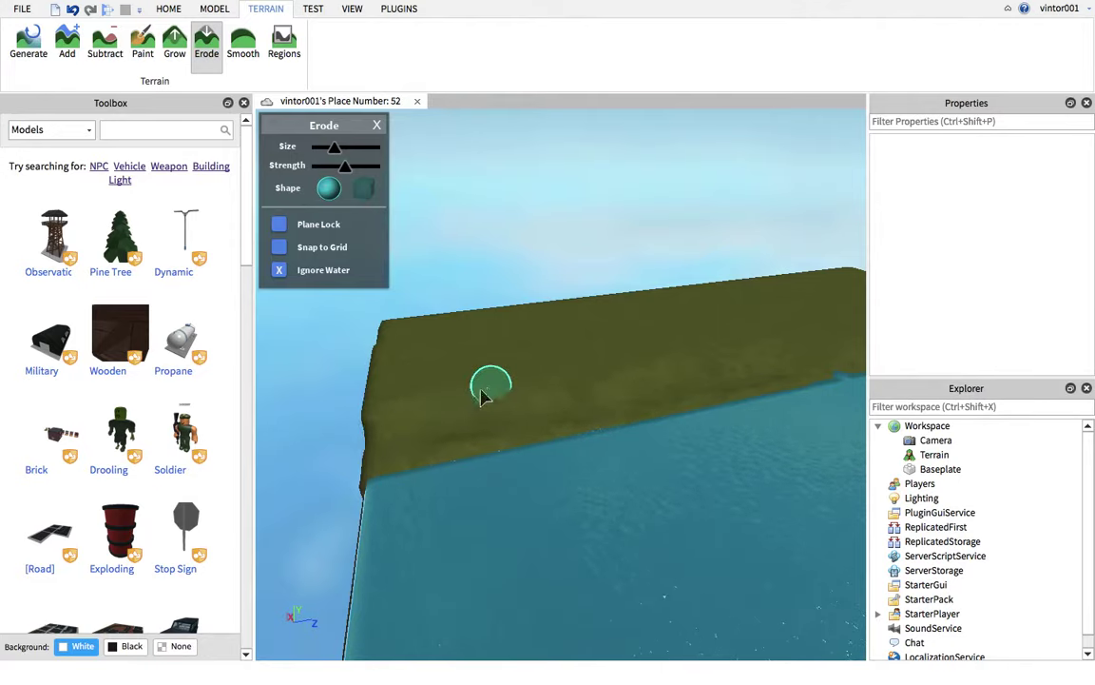
# - Even out the first bank's slope by eroding its remaining bumps along the shore toward the far end
pyautogui.press('d')
pyautogui.moveTo(520, 383); pyautogui.dragTo(520, 383, button='right')
pyautogui.press('w')
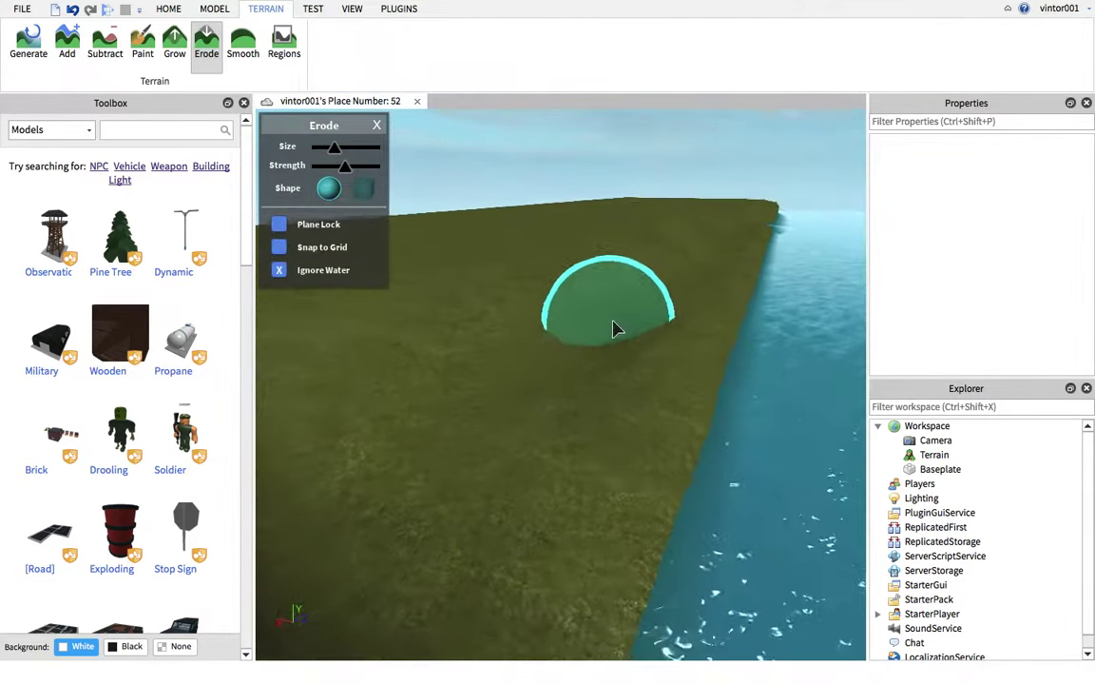
pyautogui.moveTo(663, 342); pyautogui.dragTo(562, 411)
pyautogui.press('d')
pyautogui.moveTo(580, 365); pyautogui.dragTo(577, 357, button='right')
pyautogui.press('a')
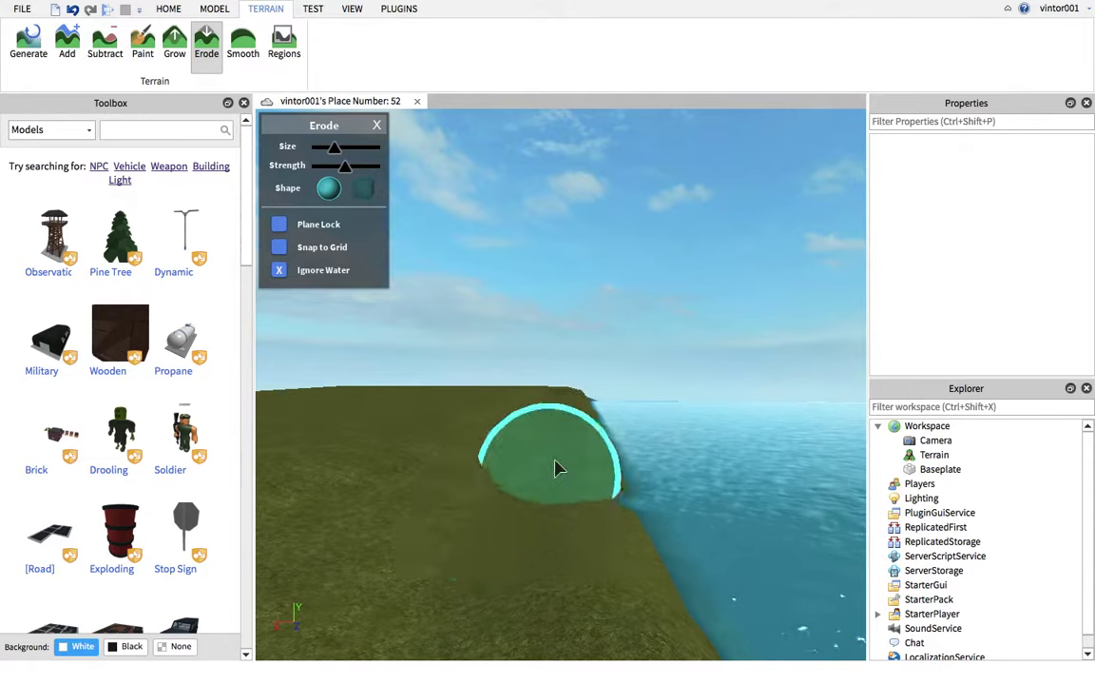
pyautogui.press('d')
pyautogui.moveTo(580, 365); pyautogui.dragTo(580, 365, button='right')
pyautogui.press('w')
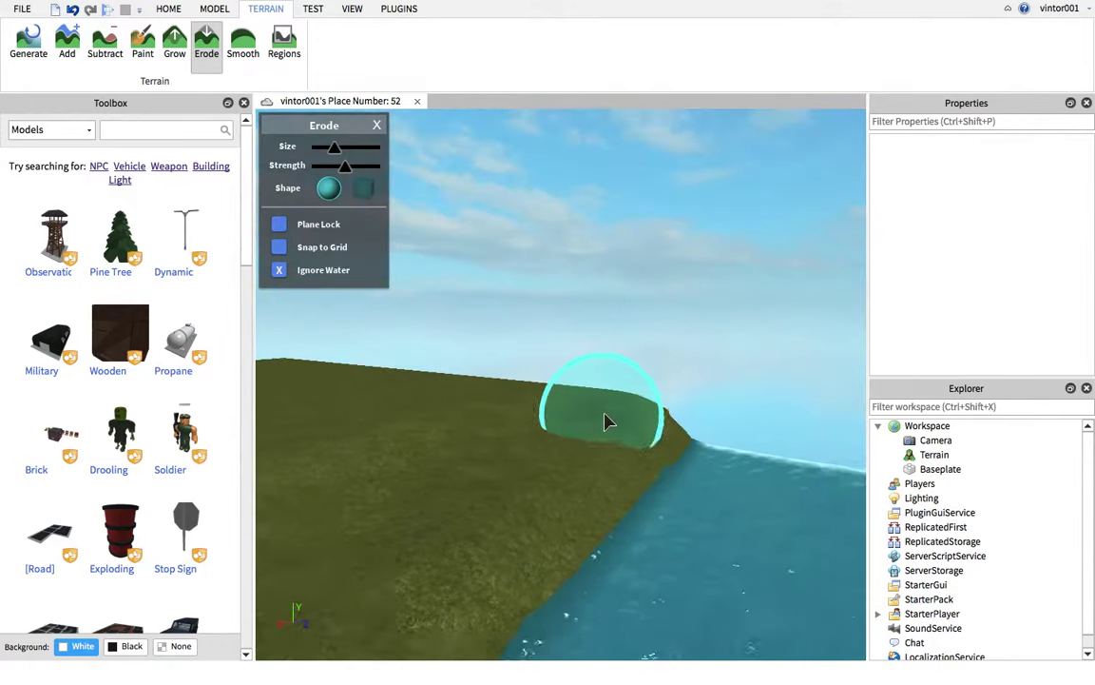
pyautogui.press('s')
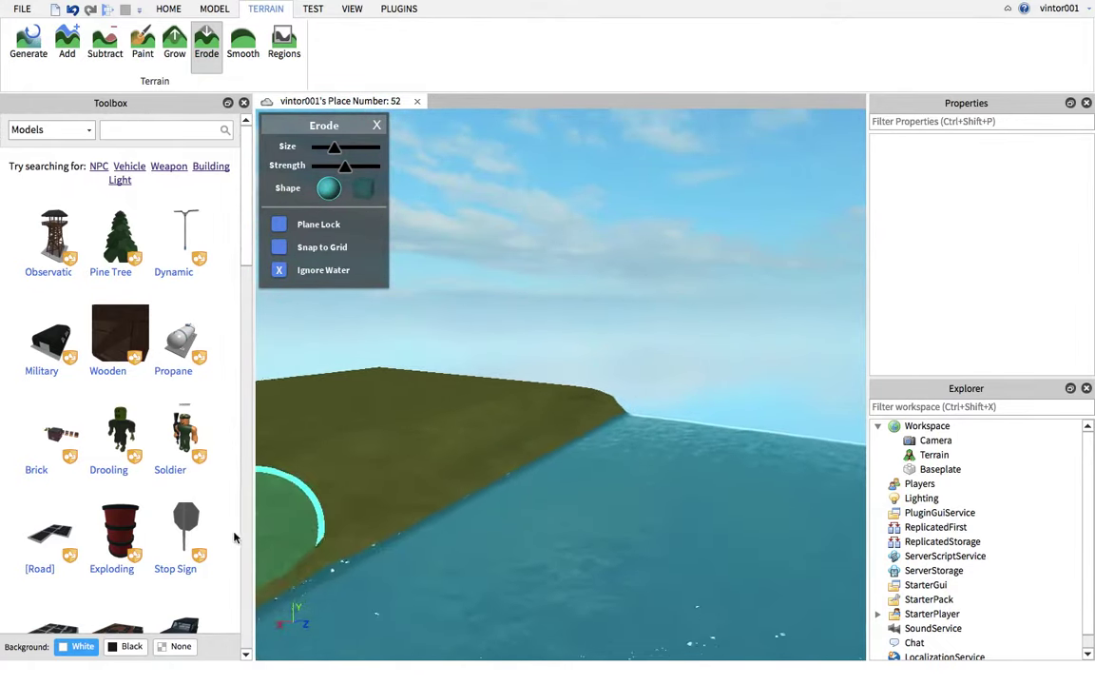
# - Erode the waterside edge of the opposite grass bank along its length, including the end corner
pyautogui.moveTo(648, 350); pyautogui.dragTo(702, 372, button='right')
pyautogui.press('a')
pyautogui.press('w')
pyautogui.press('s')
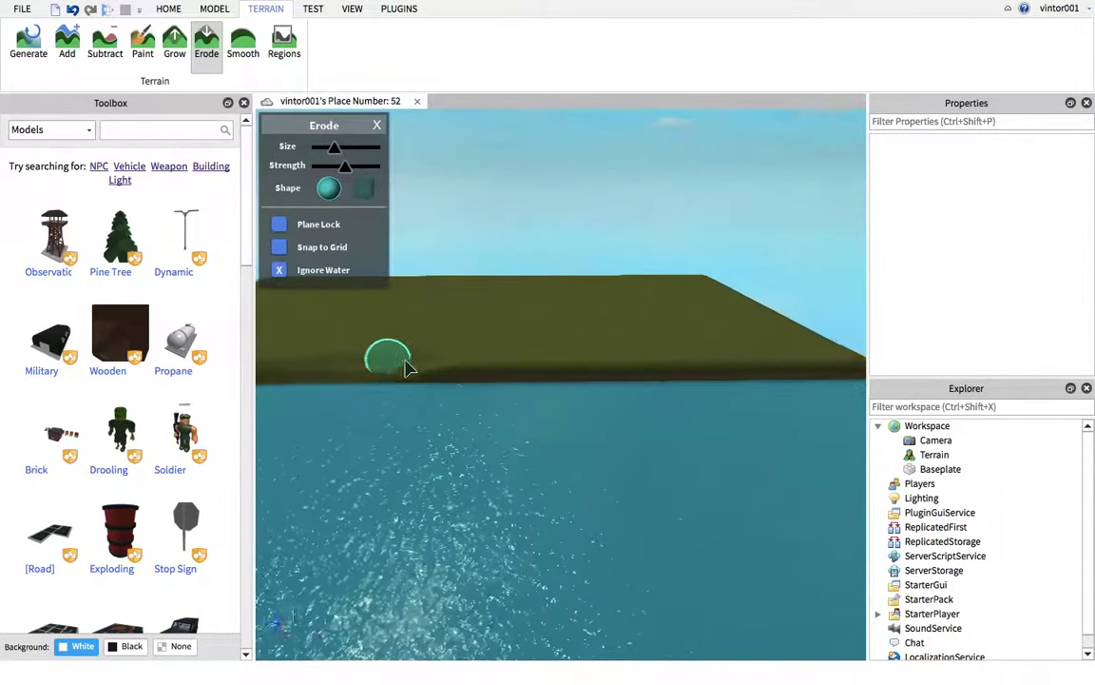
pyautogui.press('d')
pyautogui.moveTo(430, 374)
pyautogui.mouseDown()
pyautogui.moveTo(503, 380)
pyautogui.moveTo(536, 368)
pyautogui.moveTo(590, 372)
pyautogui.moveTo(557, 365)
pyautogui.moveTo(682, 359)
pyautogui.moveTo(627, 354)
pyautogui.moveTo(697, 364)
pyautogui.mouseUp()
pyautogui.press('d')
pyautogui.press('a')
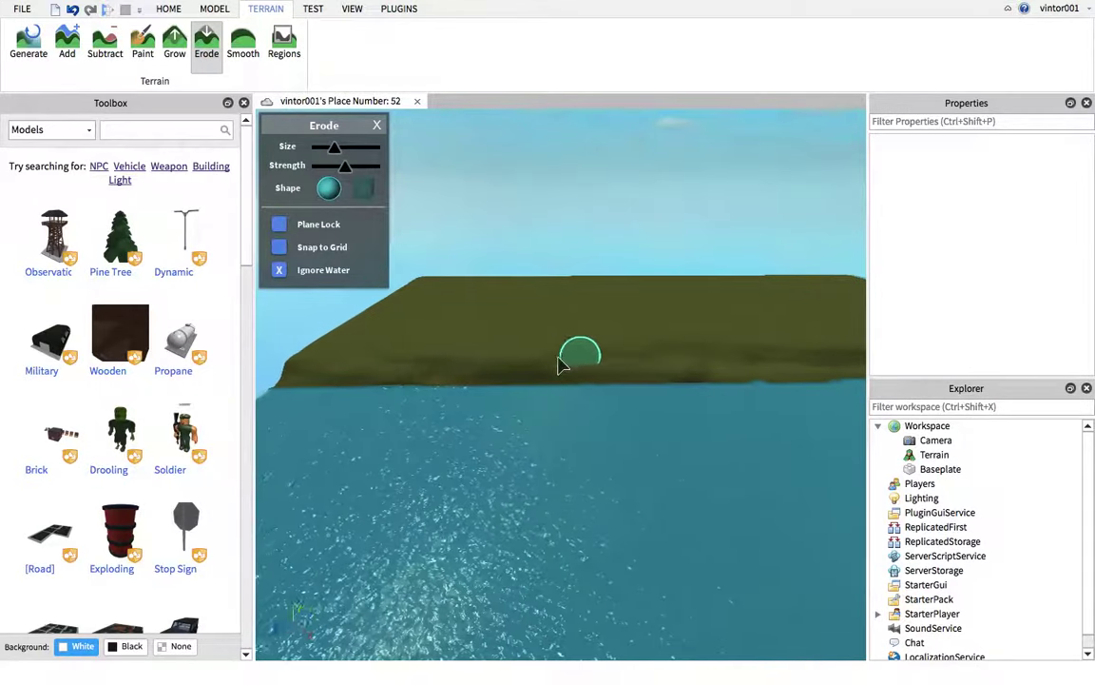
pyautogui.press('a')
pyautogui.moveTo(575, 372); pyautogui.dragTo(554, 376)
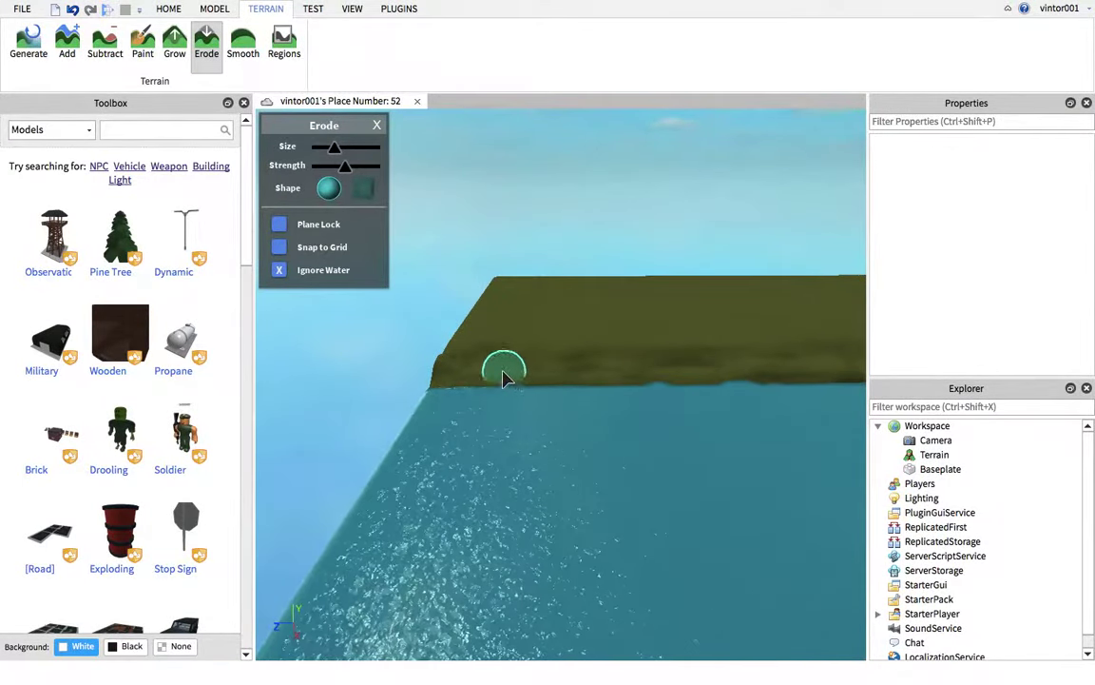
# - Erode the second bank's slope at close range up to its far corner for an irregular, natural shoreline
pyautogui.moveTo(555, 364); pyautogui.dragTo(557, 365, button='right')
pyautogui.press('w')
pyautogui.press('d')
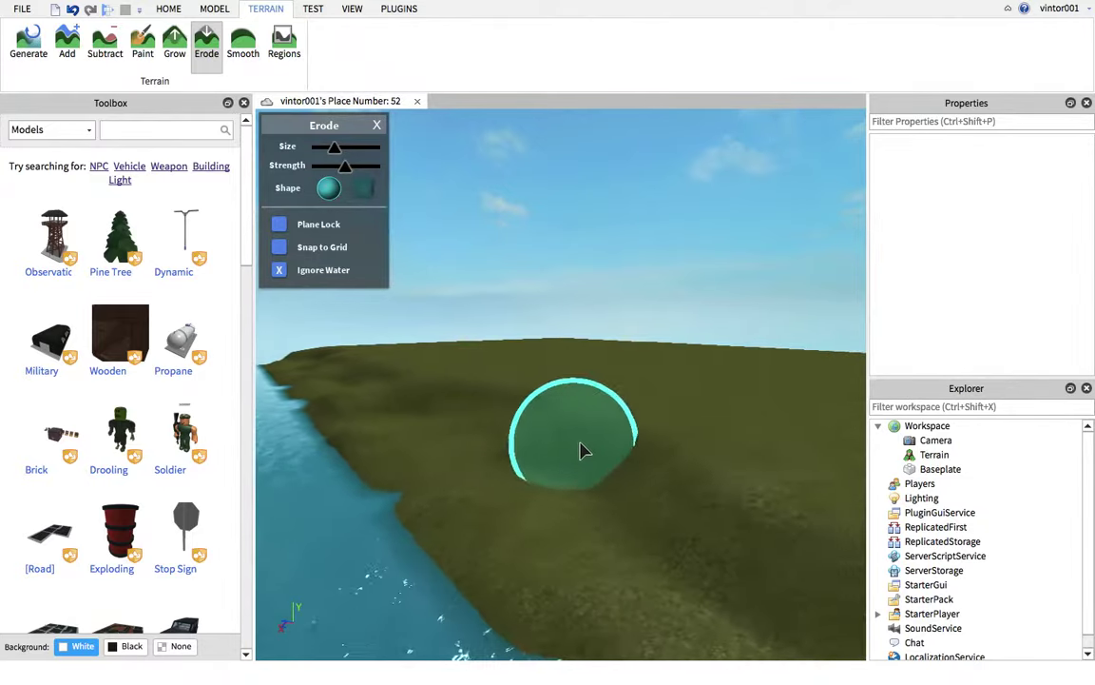
pyautogui.moveTo(581, 444); pyautogui.dragTo(583, 446, button='right')
pyautogui.moveTo(599, 499)
pyautogui.mouseDown()
pyautogui.moveTo(359, 526)
pyautogui.moveTo(681, 423)
pyautogui.mouseUp()
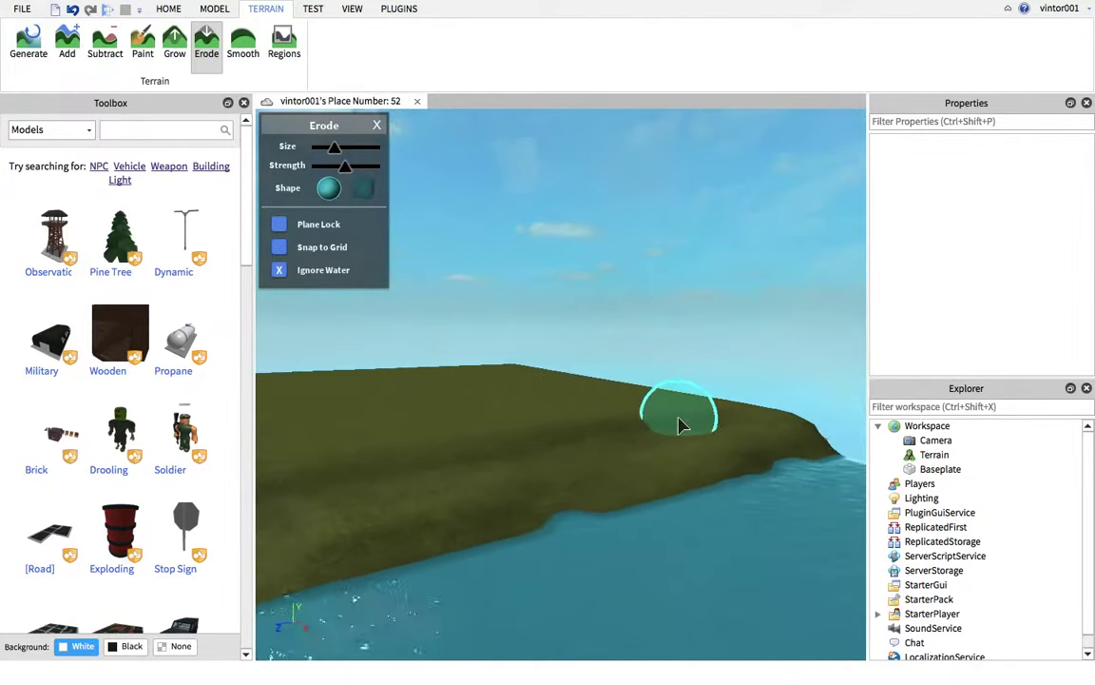
pyautogui.press('w')
pyautogui.moveTo(682, 423); pyautogui.dragTo(682, 423, button='right')
pyautogui.moveTo(723, 462)
pyautogui.mouseDown()
pyautogui.moveTo(549, 523)
pyautogui.moveTo(728, 430)
pyautogui.mouseUp()
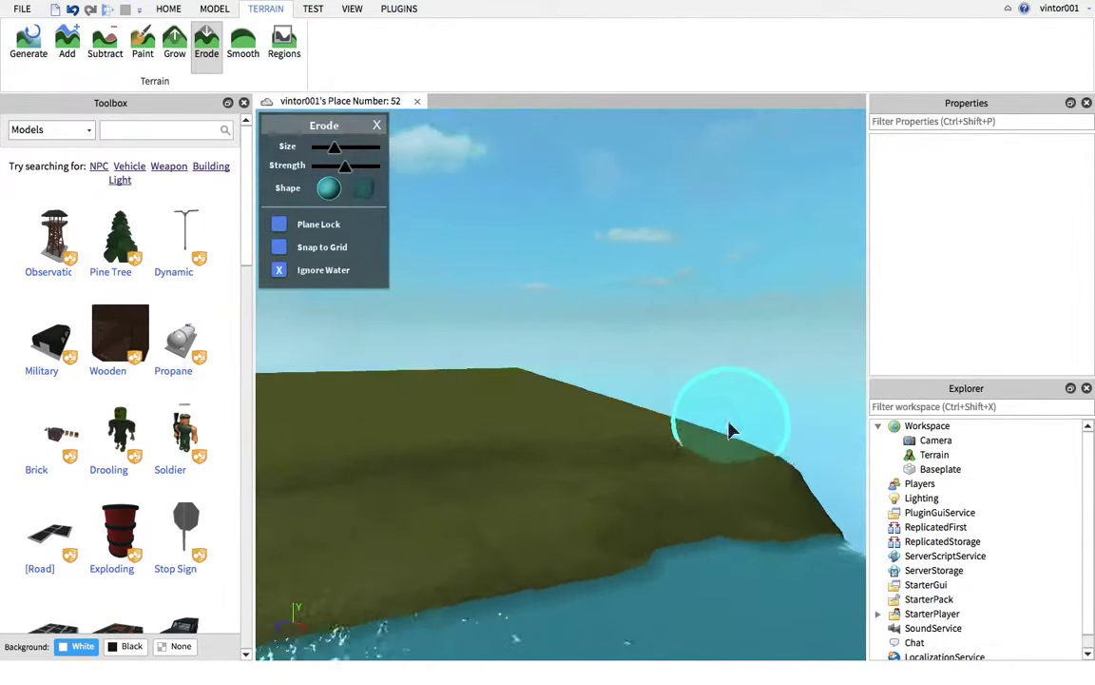
pyautogui.moveTo(729, 430); pyautogui.dragTo(699, 406, button='right')
# - Paint a narrow pale beige strip along the waterline of the smoother-sloped bank, starting at its corner, with a small brush
pyautogui.click(143, 61)
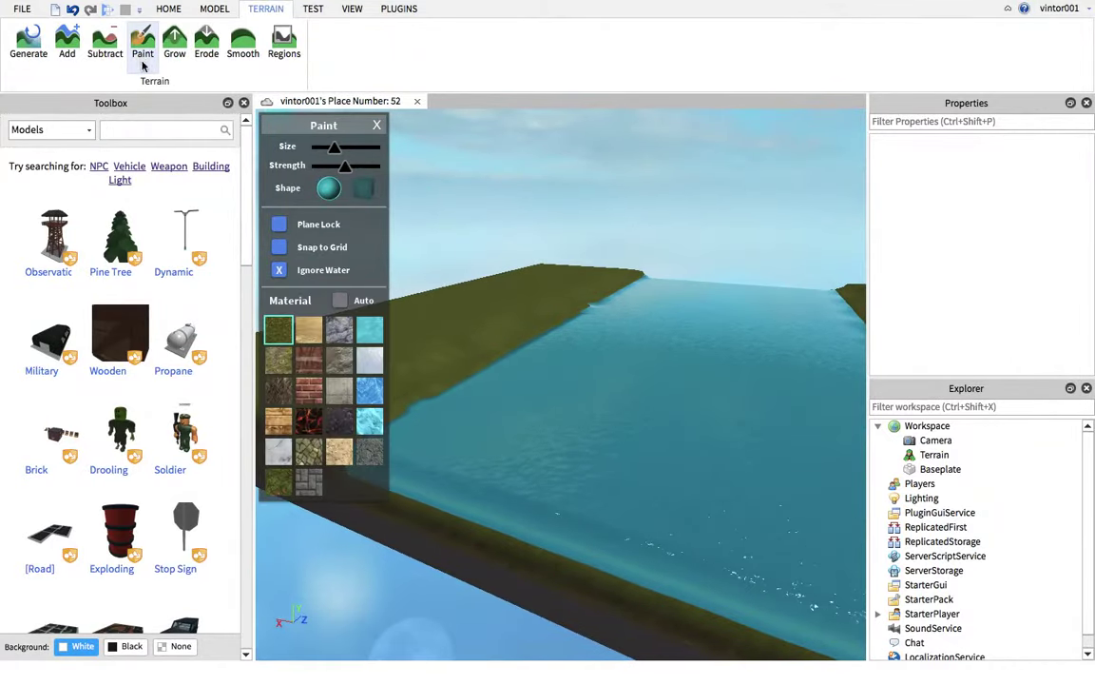
pyautogui.press('w')
pyautogui.moveTo(650, 244); pyautogui.dragTo(652, 238, button='right')
pyautogui.press('w')
pyautogui.press('a')
pyautogui.click(340, 458)
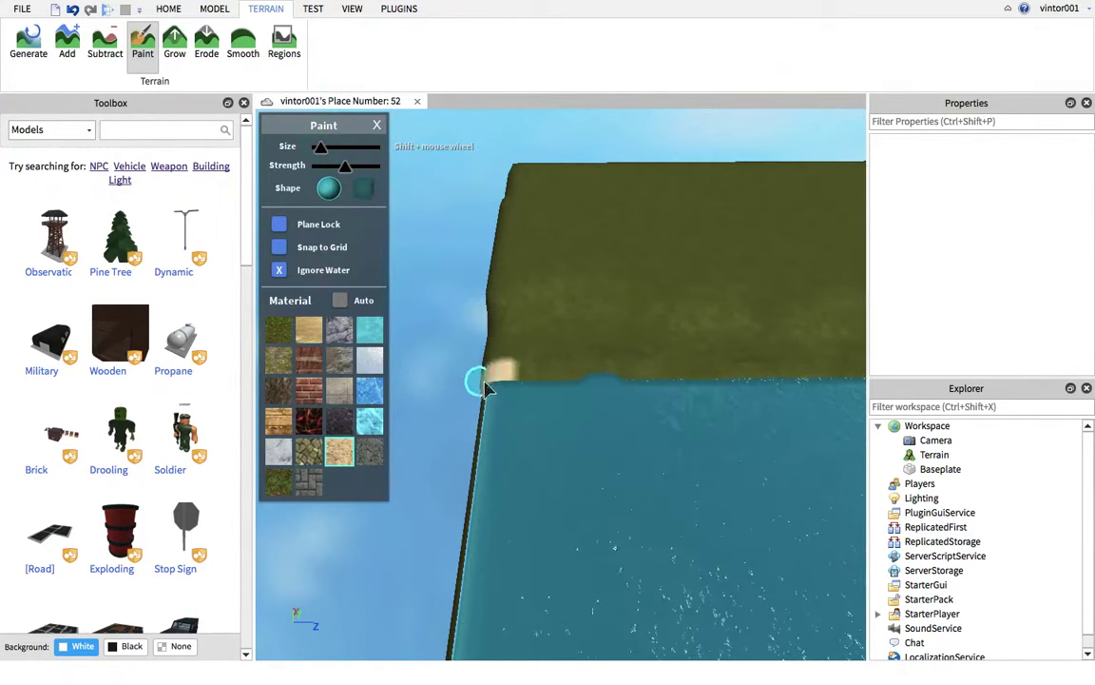
pyautogui.press('d')
pyautogui.moveTo(485, 388)
pyautogui.mouseDown()
pyautogui.moveTo(471, 377)
pyautogui.moveTo(583, 383)
pyautogui.mouseUp()
pyautogui.press('d')
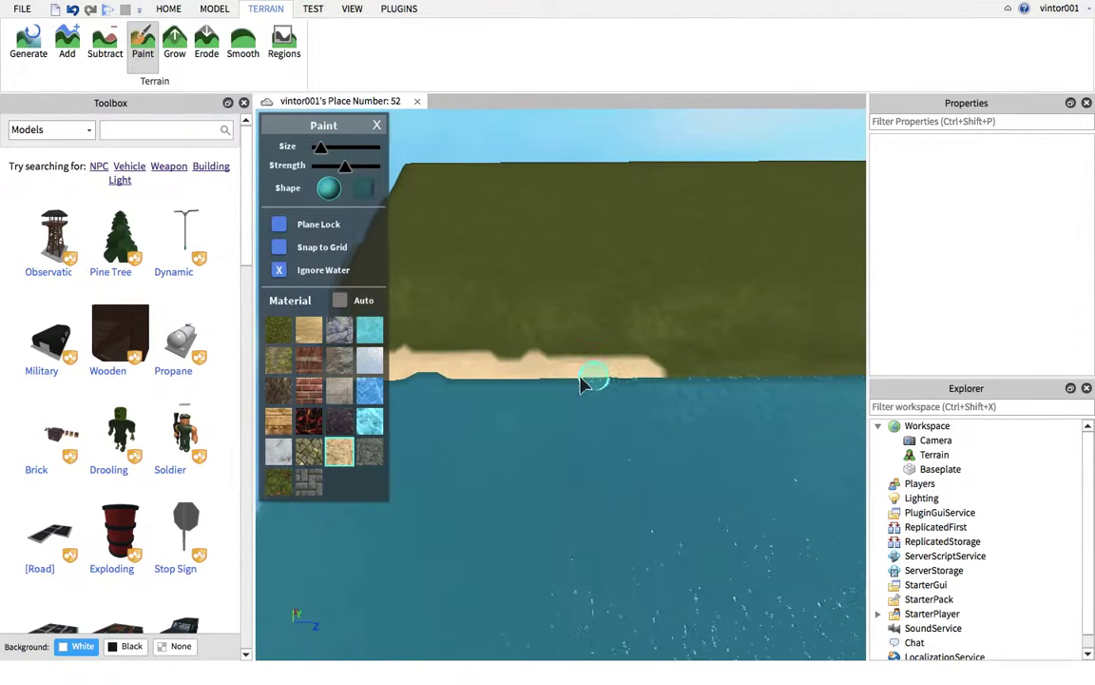
# - Extend the pale beige strip along the same bank's waterline up to its far corner
pyautogui.press('d')
pyautogui.press('s')
pyautogui.moveTo(740, 383)
pyautogui.mouseDown()
pyautogui.moveTo(710, 381)
pyautogui.moveTo(811, 375)
pyautogui.moveTo(775, 375)
pyautogui.mouseUp()
pyautogui.press('d')
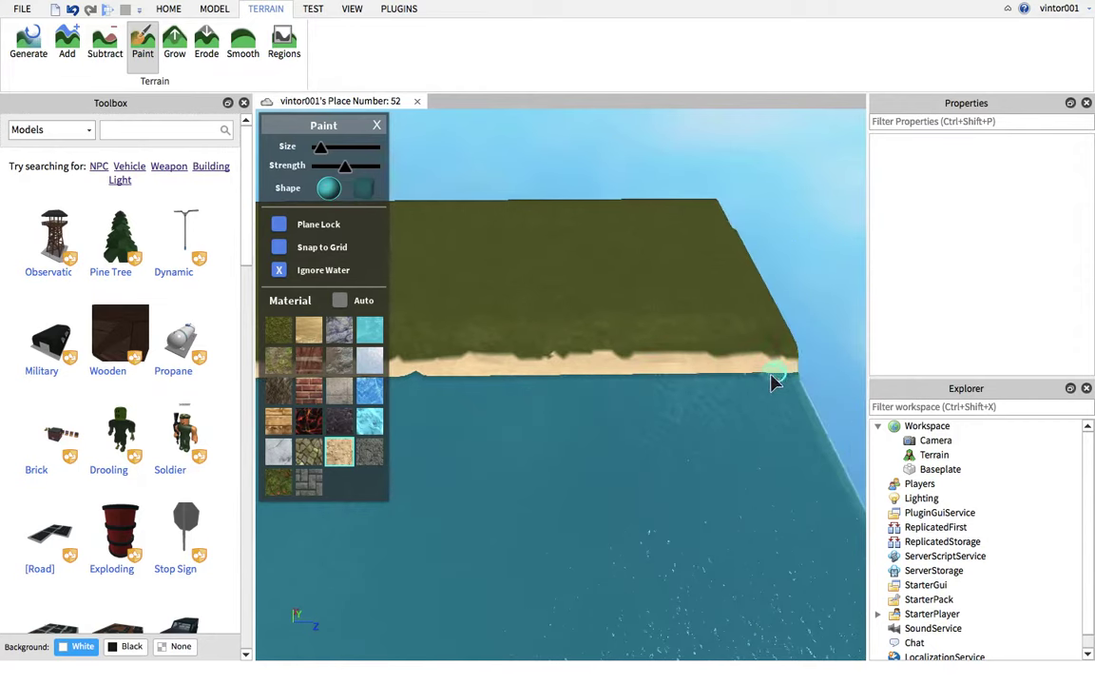
# - Paint the same pale beige strip along the full waterline of the opposite, bumpier bank
pyautogui.moveTo(775, 374); pyautogui.dragTo(770, 373, button='right')
pyautogui.press('s')
pyautogui.press('d')
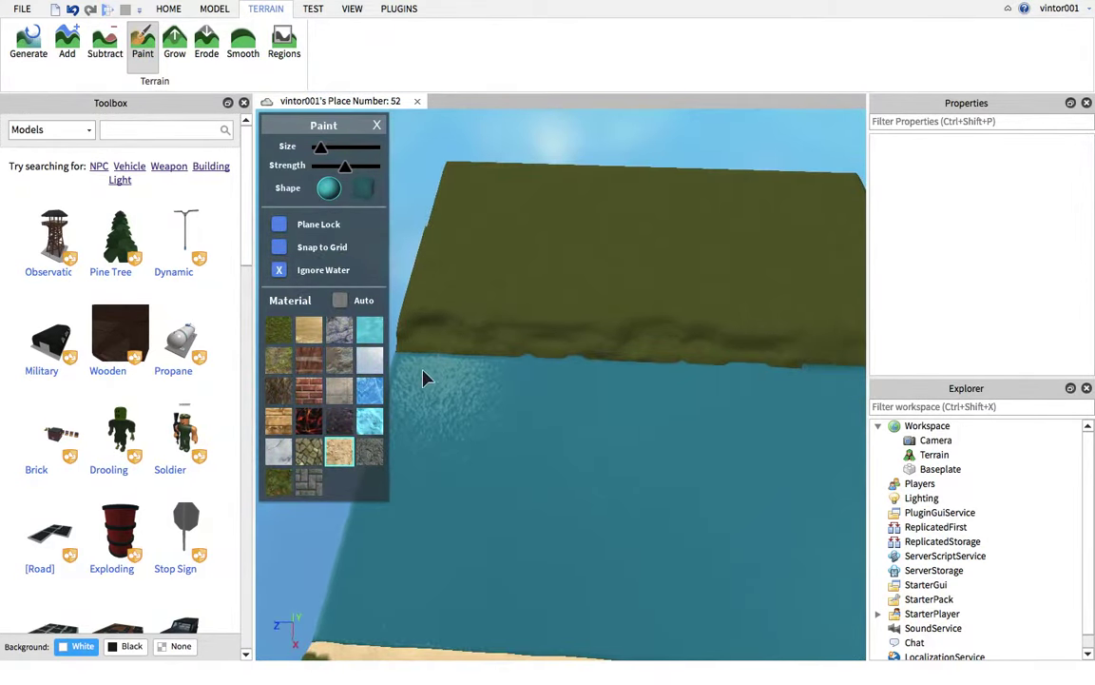
pyautogui.press('d')
pyautogui.moveTo(441, 350)
pyautogui.mouseDown()
pyautogui.moveTo(698, 366)
pyautogui.moveTo(618, 357)
pyautogui.mouseUp()
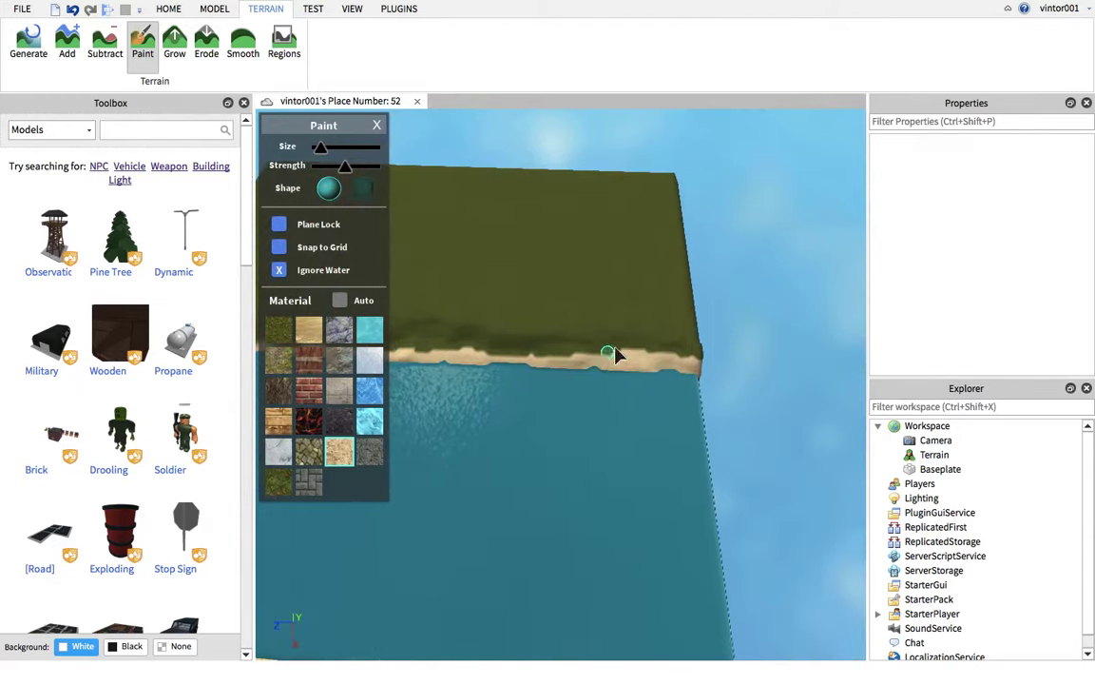
# - Choose the sand material with a slightly larger brush and paint the bumpier bank's slope just above the beige strip
pyautogui.moveTo(615, 355); pyautogui.dragTo(560, 345, button='right')
pyautogui.press('w')
pyautogui.click(314, 335)
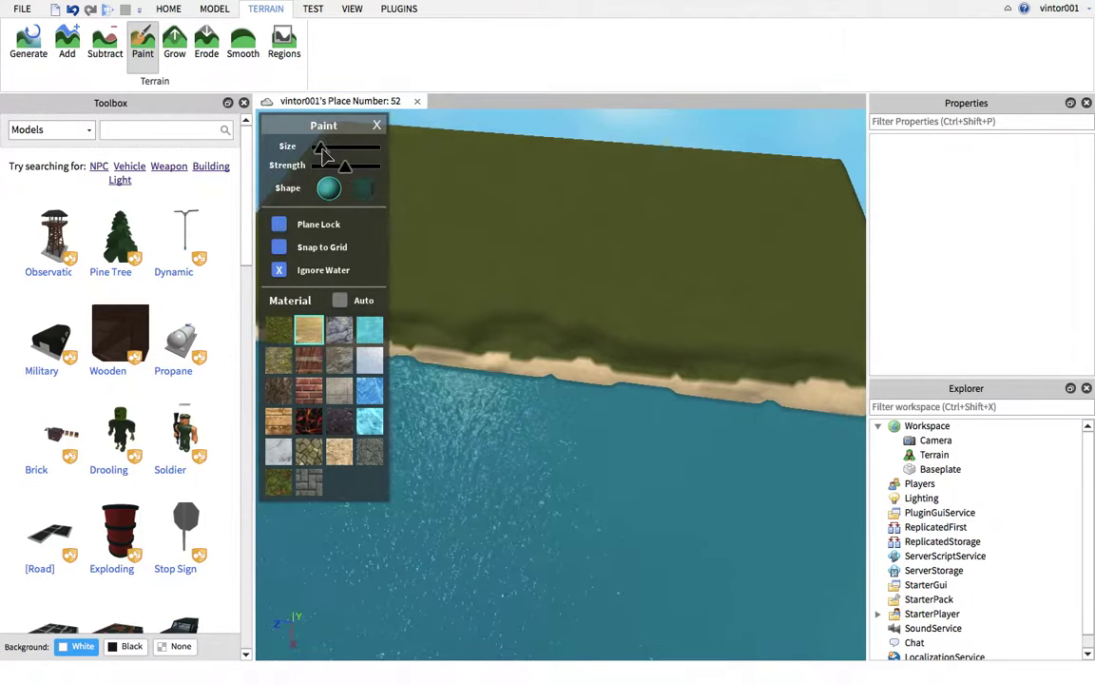
pyautogui.moveTo(322, 151); pyautogui.dragTo(336, 154)
pyautogui.press('a')
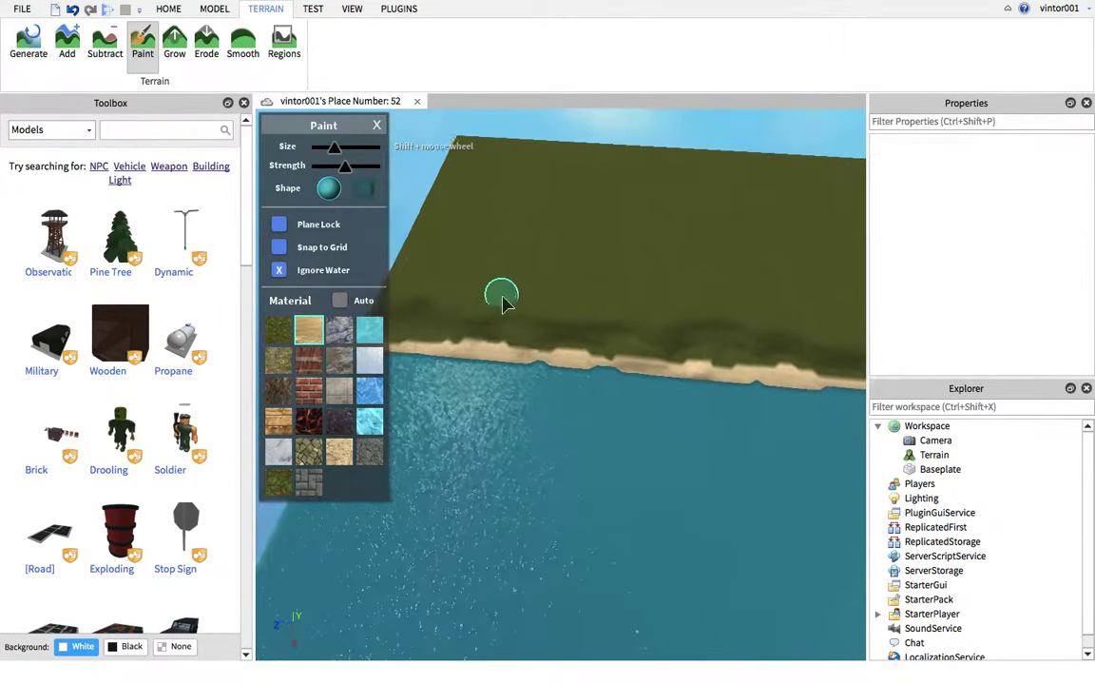
pyautogui.moveTo(504, 302); pyautogui.dragTo(458, 319, button='right')
pyautogui.press('a')
pyautogui.moveTo(451, 320)
pyautogui.mouseDown()
pyautogui.moveTo(589, 308)
pyautogui.moveTo(608, 316)
pyautogui.moveTo(382, 303)
pyautogui.moveTo(478, 306)
pyautogui.mouseUp()
# - Cover the remaining grass on the bumpier bank's slope with sand along its length, giving the band an uneven upper edge
pyautogui.press('d')
pyautogui.press('d')
pyautogui.press('d')
pyautogui.press('a')
pyautogui.moveTo(475, 302); pyautogui.dragTo(607, 333, button='right')
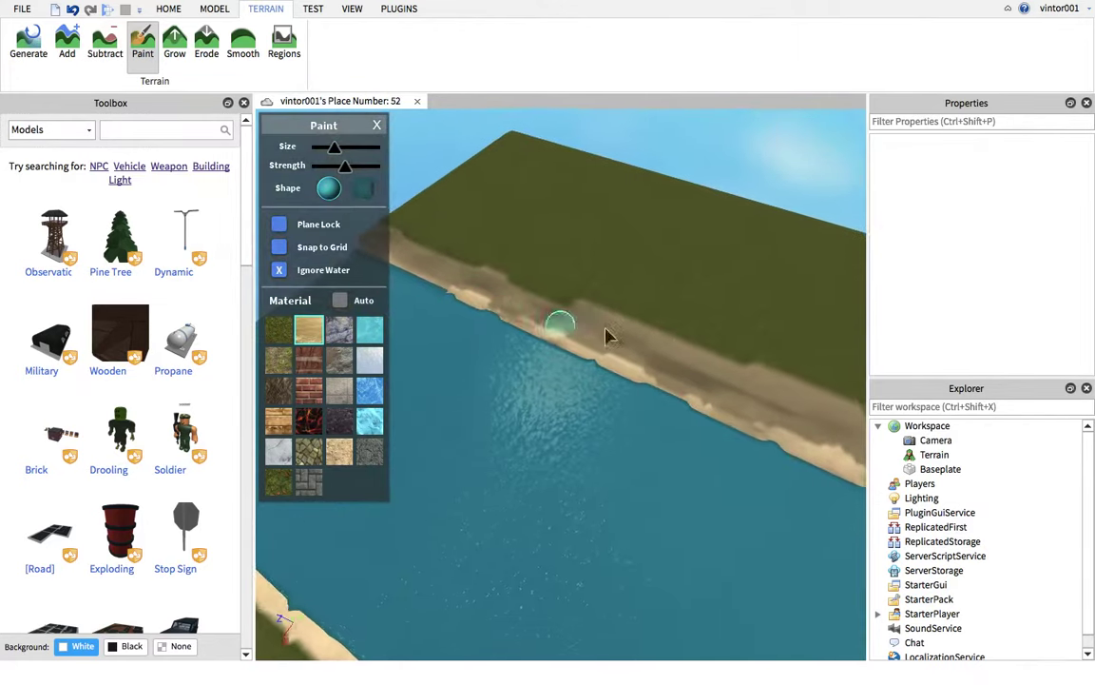
pyautogui.moveTo(607, 333)
pyautogui.mouseDown()
pyautogui.moveTo(587, 290)
pyautogui.moveTo(477, 236)
pyautogui.moveTo(582, 250)
pyautogui.moveTo(722, 336)
pyautogui.moveTo(818, 367)
pyautogui.mouseUp()
pyautogui.press('d')
# - Paint sand on the smoother bank's slope above its beige strip, working from the near corner along the shore
pyautogui.moveTo(831, 387); pyautogui.dragTo(688, 285, button='right')
pyautogui.press('w')
pyautogui.press('w')
pyautogui.press('w')
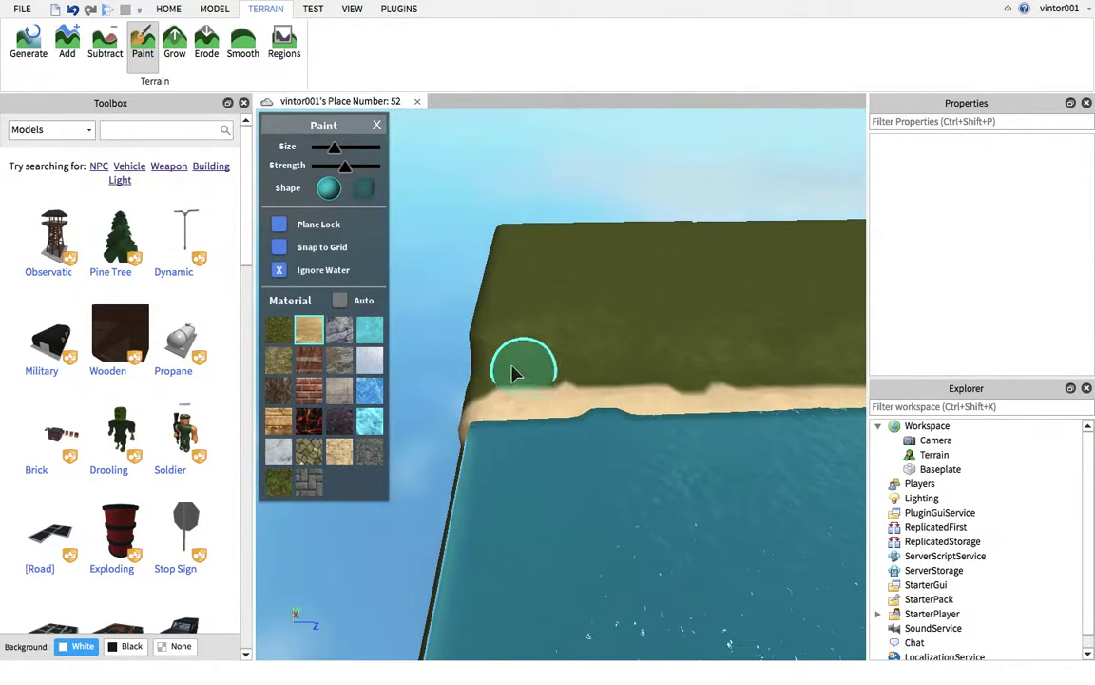
pyautogui.press('d')
pyautogui.moveTo(473, 378)
pyautogui.mouseDown()
pyautogui.moveTo(520, 360)
pyautogui.moveTo(474, 366)
pyautogui.mouseUp()
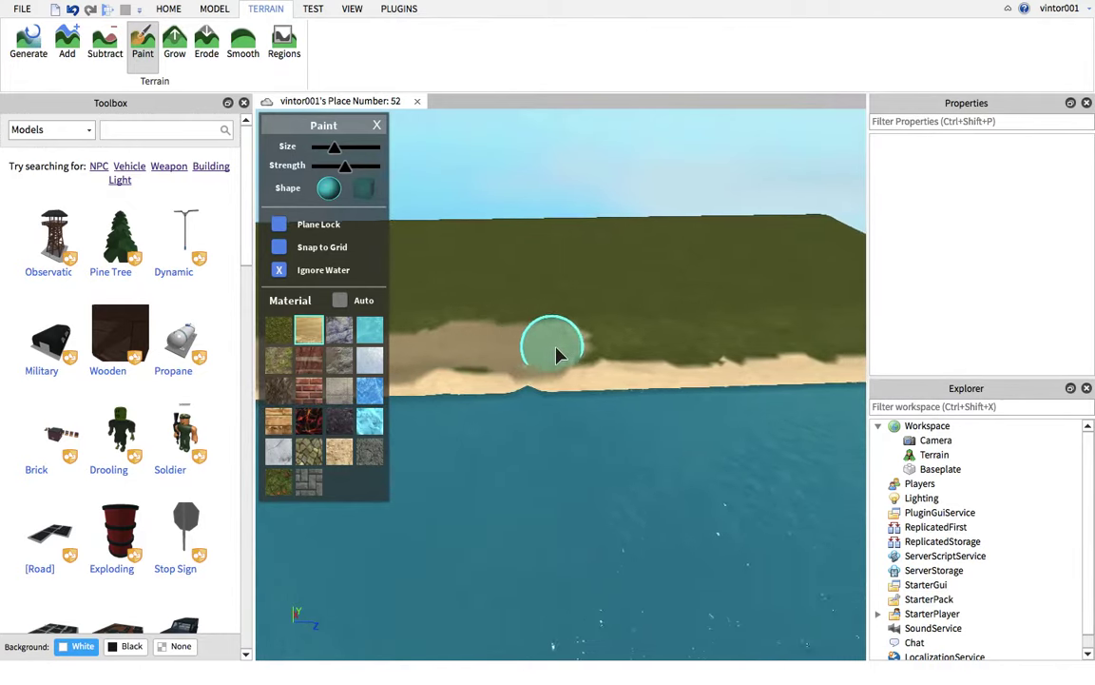
pyautogui.press('d')
pyautogui.moveTo(590, 344); pyautogui.dragTo(650, 327)
# - Widen the sand band on the smoother bank from its corner to the far end, making its grass border irregular
pyautogui.press('a')
pyautogui.moveTo(651, 328); pyautogui.dragTo(609, 311, button='right')
pyautogui.press('w')
pyautogui.press('a')
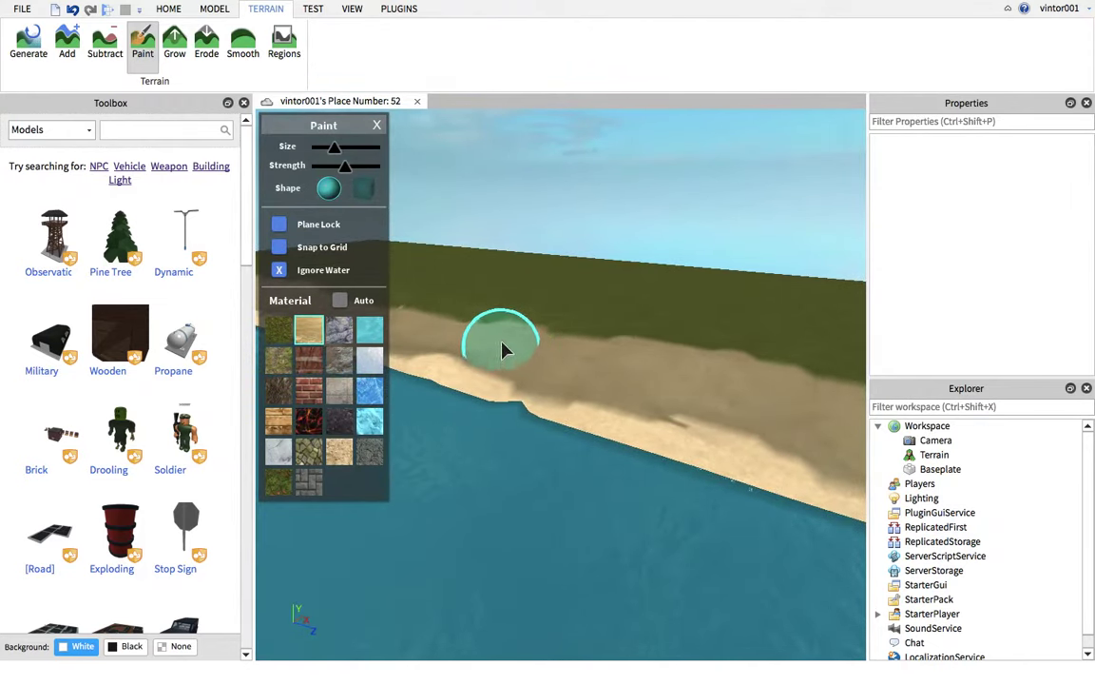
pyautogui.moveTo(501, 340); pyautogui.dragTo(493, 348, button='right')
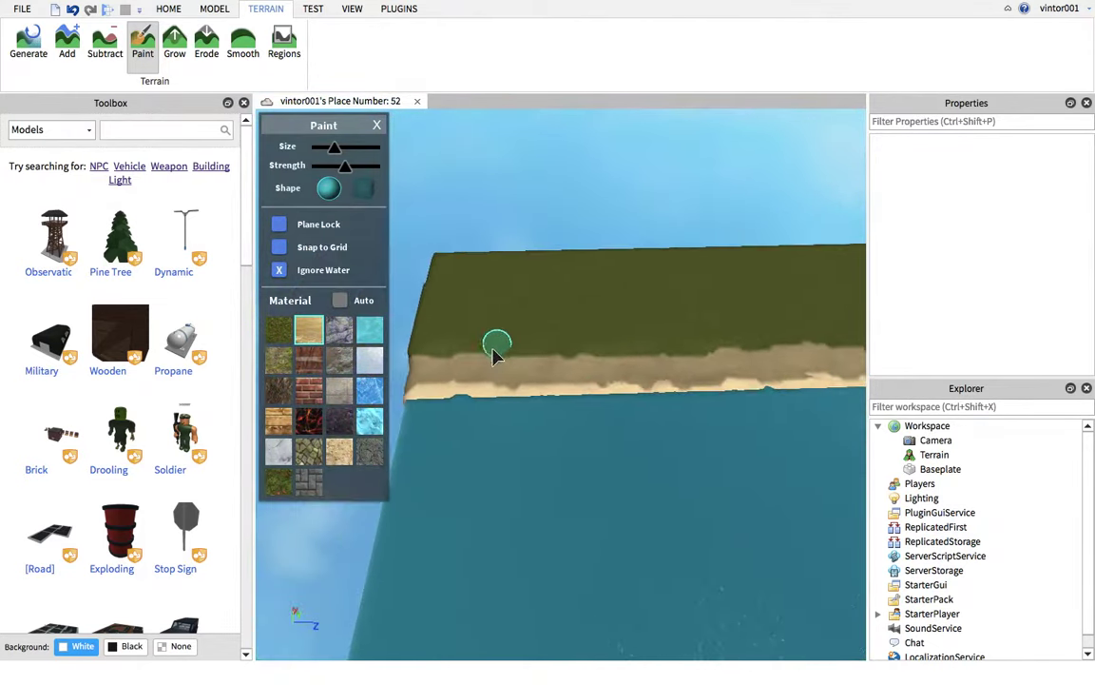
pyautogui.press('a')
pyautogui.moveTo(447, 361); pyautogui.dragTo(571, 359)
pyautogui.press('d')
pyautogui.moveTo(642, 353)
pyautogui.mouseDown()
pyautogui.moveTo(839, 354)
pyautogui.moveTo(815, 356)
pyautogui.mouseUp()
pyautogui.moveTo(711, 350); pyautogui.dragTo(714, 349, button='right')
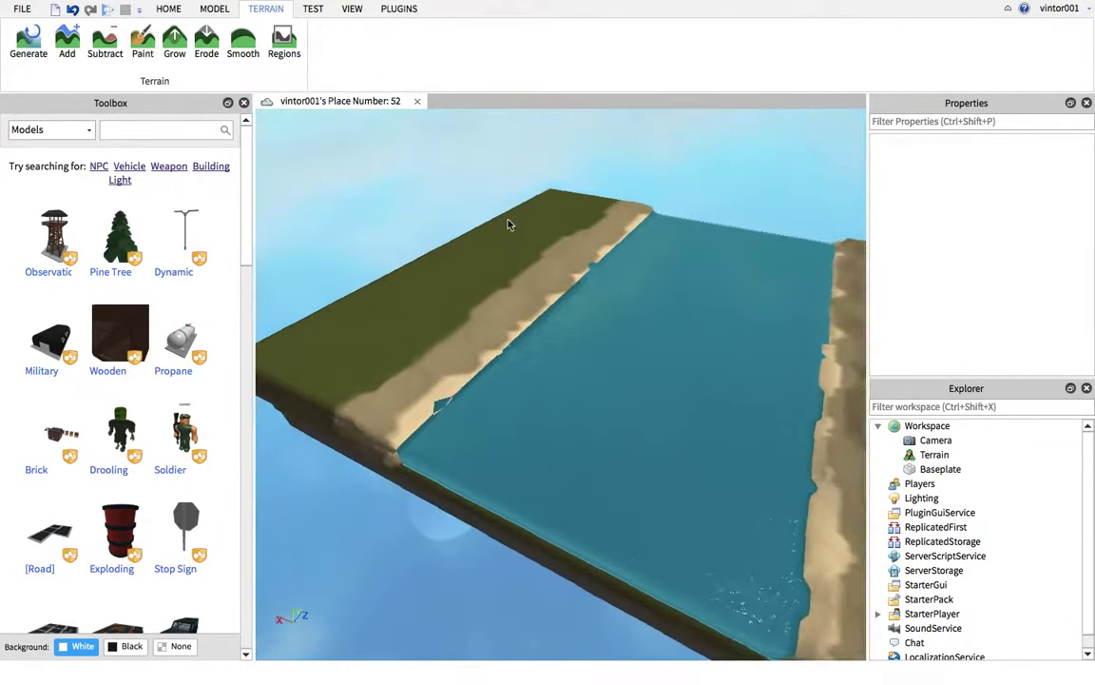
# - Raise the smoother bank's grass area with the Grow tool, using the grass material at maximum brush size and strength
pyautogui.moveTo(458, 197); pyautogui.dragTo(457, 198, button='right')
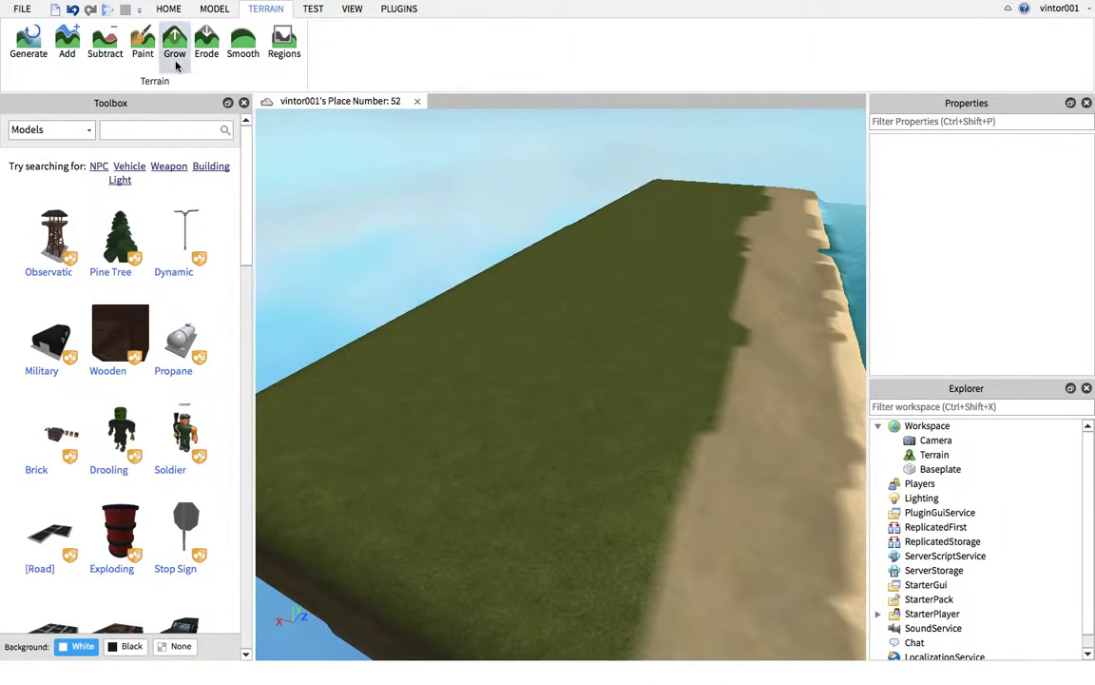
pyautogui.click(175, 65)
pyautogui.moveTo(613, 321); pyautogui.dragTo(613, 321, button='right')
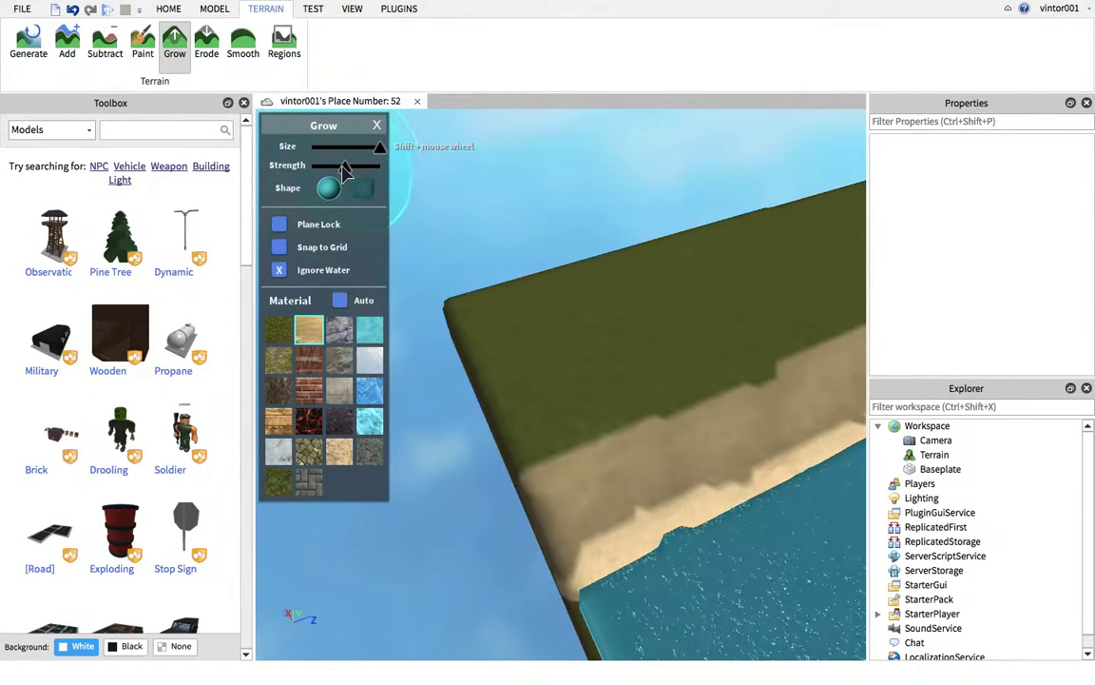
pyautogui.press('d')
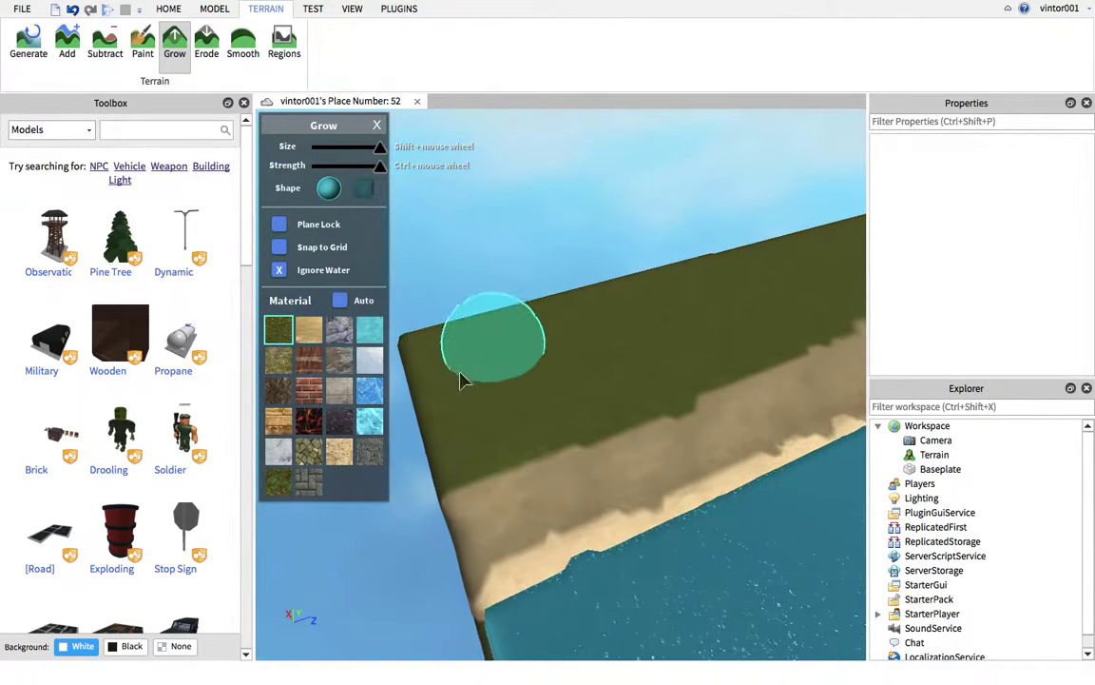
pyautogui.press('d')
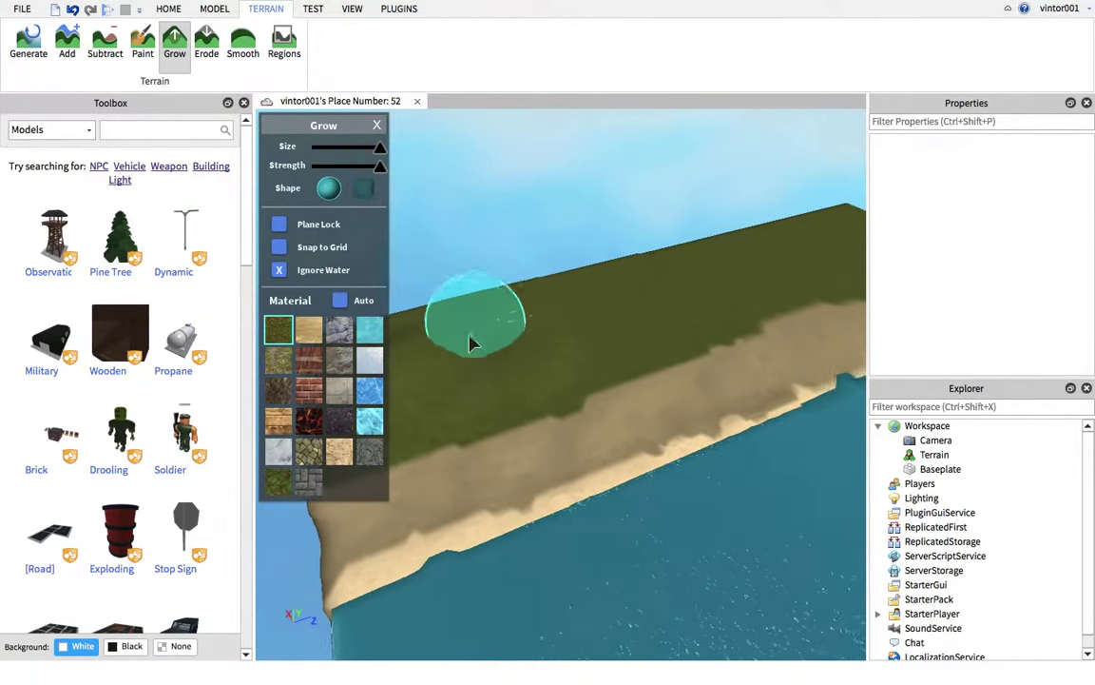
pyautogui.press('d')
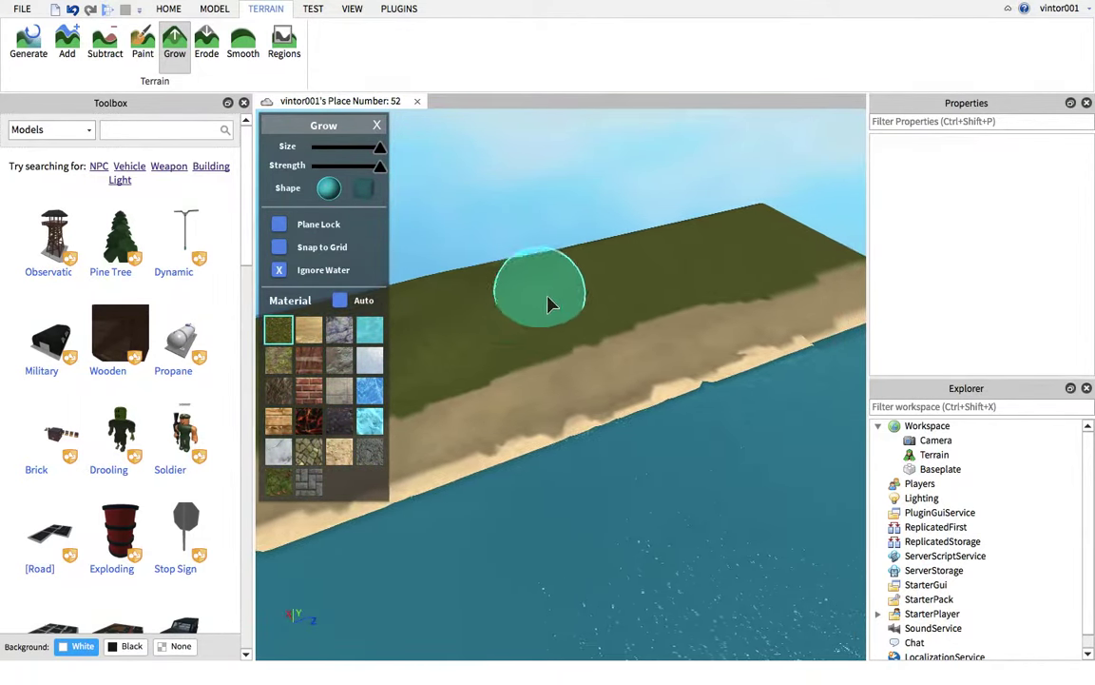
pyautogui.moveTo(613, 252)
pyautogui.mouseDown(button='right')
pyautogui.moveTo(694, 226)
pyautogui.moveTo(640, 248)
pyautogui.mouseUp(button='right')
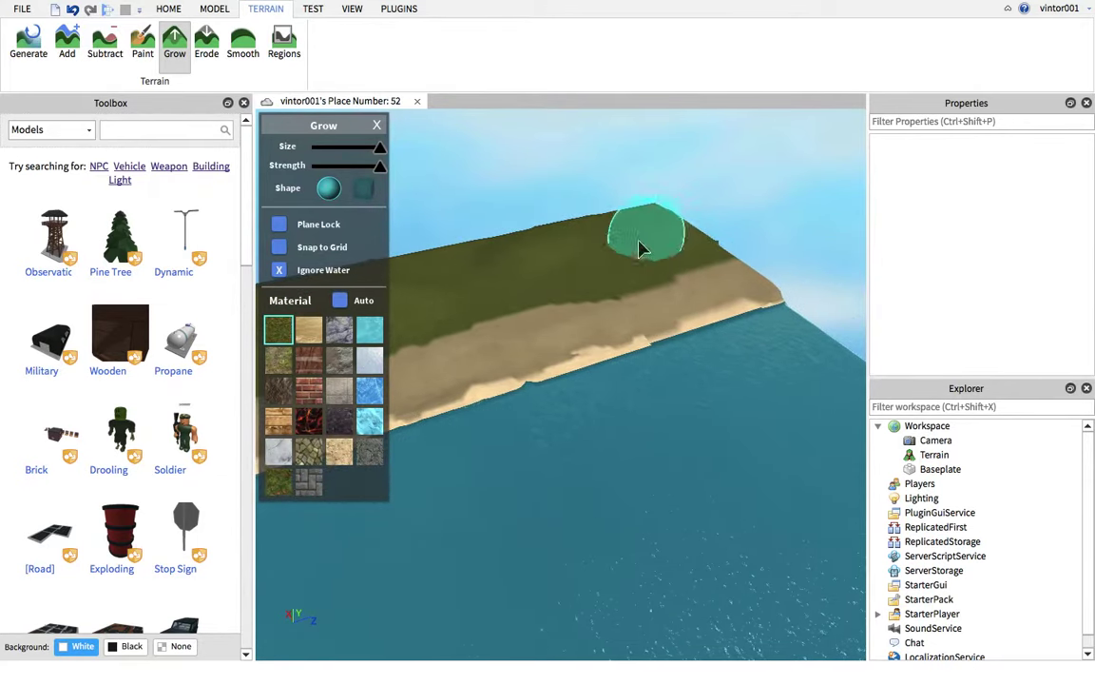
# - Grow additional uneven grass mounds back along the smoother bank's outer edge toward its starting corner
pyautogui.press('a')
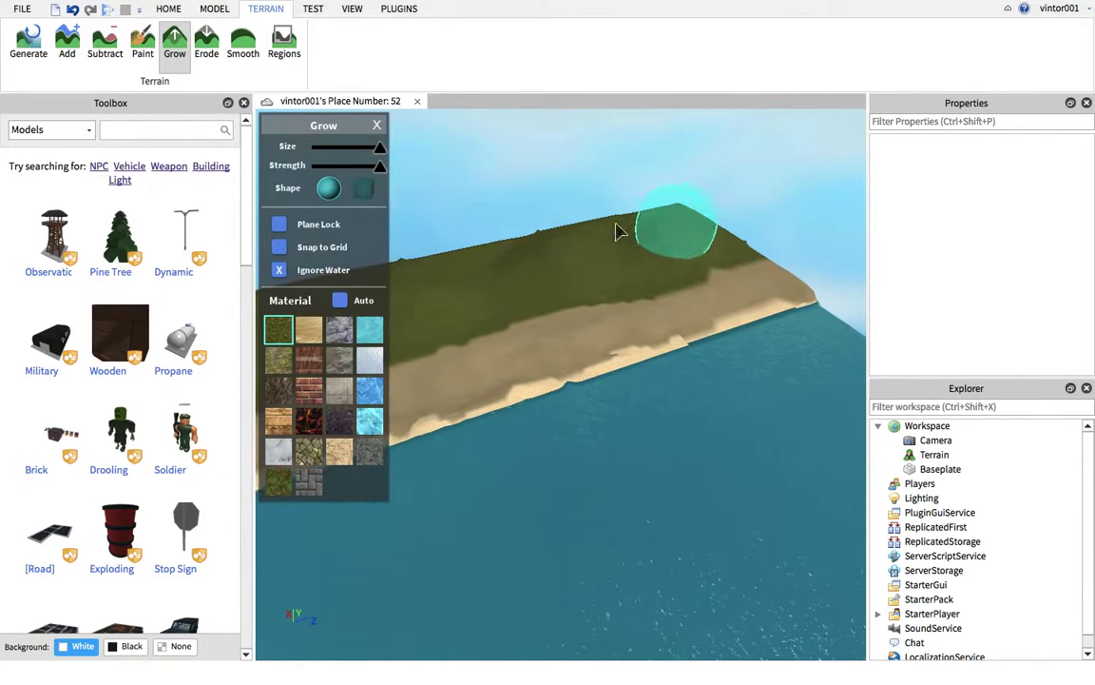
pyautogui.press('a')
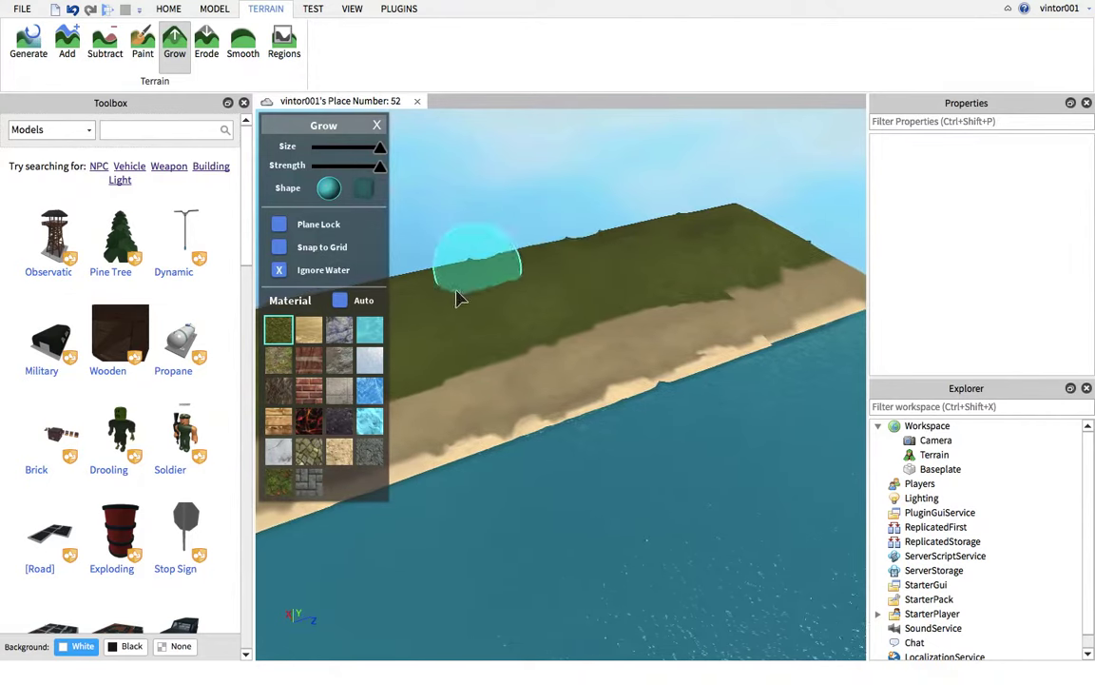
pyautogui.moveTo(587, 314)
pyautogui.mouseDown(button='right')
pyautogui.moveTo(459, 352)
pyautogui.moveTo(479, 294)
pyautogui.moveTo(403, 358)
pyautogui.mouseUp(button='right')
pyautogui.press('a')
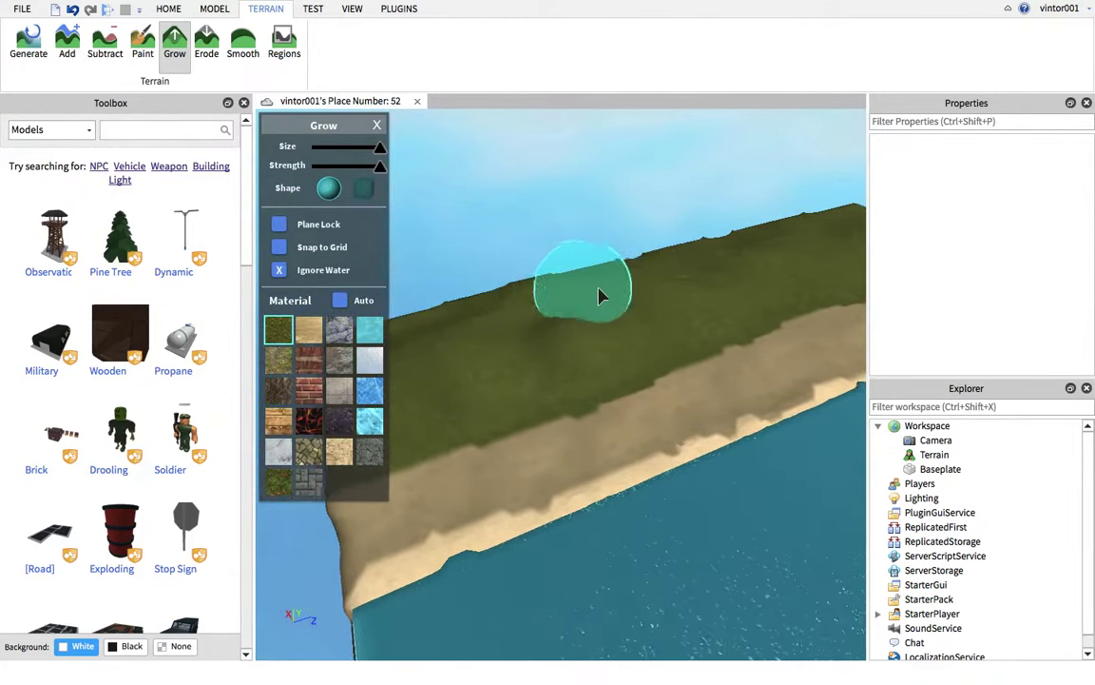
pyautogui.press('w')
pyautogui.moveTo(647, 285); pyautogui.dragTo(642, 283, button='right')
# - Smooth the raised grass mounds along the bank up to its far corner at maximum brush size and strength
pyautogui.click(255, 53)
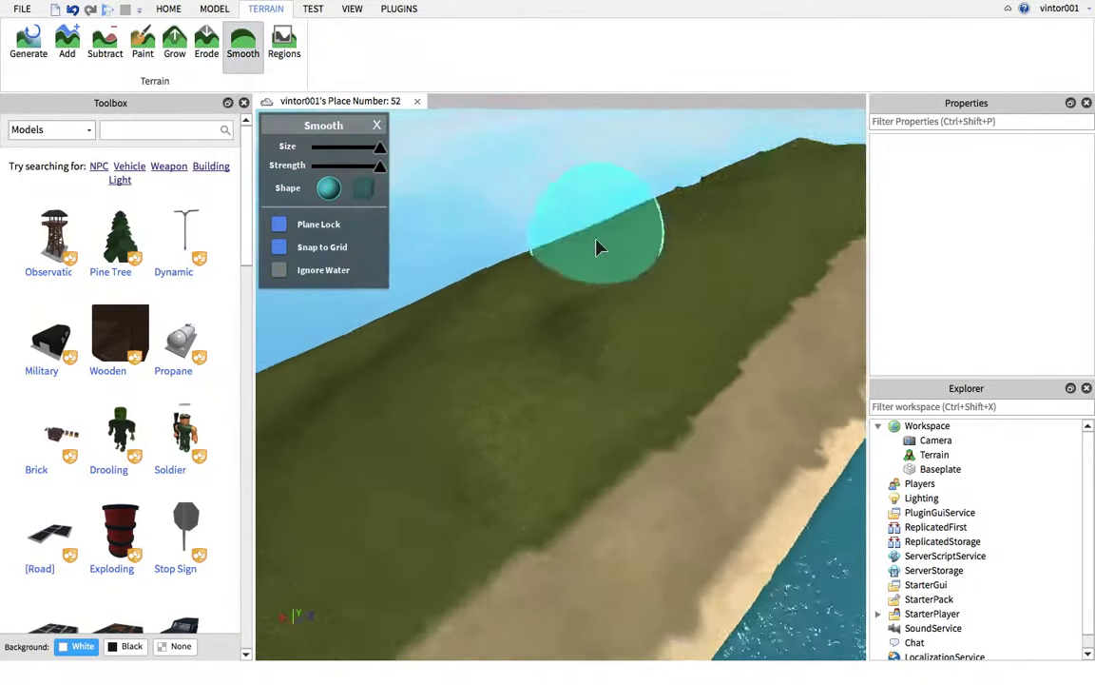
pyautogui.moveTo(596, 245); pyautogui.dragTo(595, 248, button='right')
pyautogui.press('s')
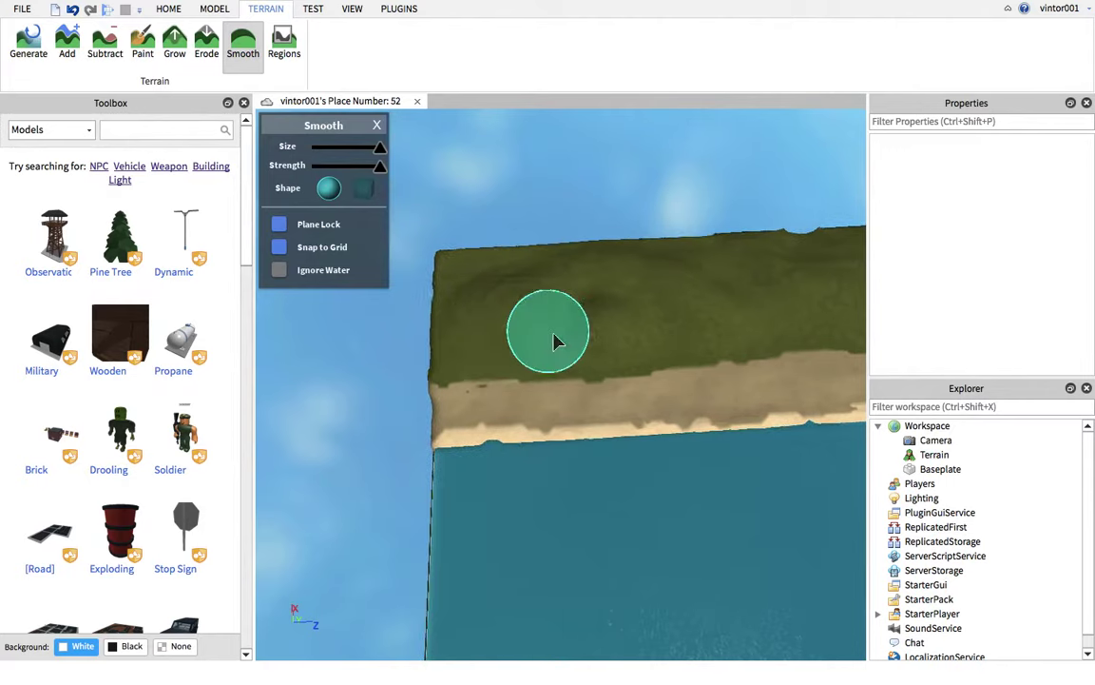
pyautogui.press('d')
pyautogui.moveTo(638, 297)
pyautogui.mouseDown()
pyautogui.moveTo(567, 338)
pyautogui.moveTo(649, 288)
pyautogui.mouseUp()
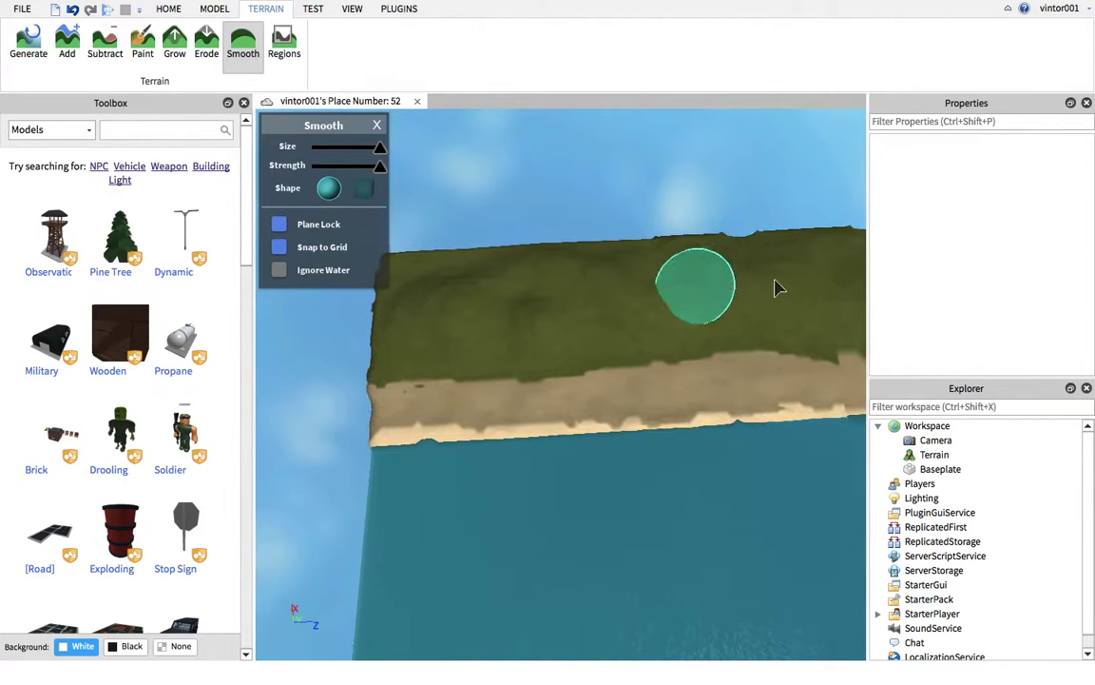
pyautogui.moveTo(647, 312)
pyautogui.mouseDown()
pyautogui.moveTo(727, 299)
pyautogui.moveTo(782, 251)
pyautogui.mouseUp()
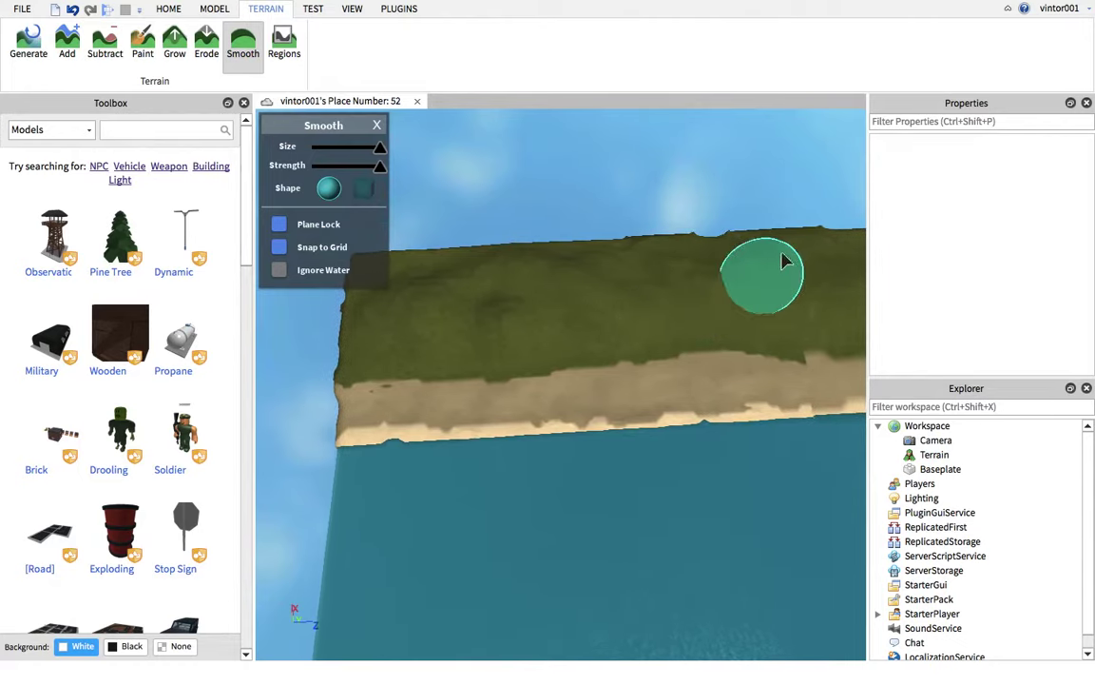
pyautogui.moveTo(834, 284)
pyautogui.mouseDown()
pyautogui.moveTo(680, 320)
pyautogui.moveTo(830, 277)
pyautogui.mouseUp()
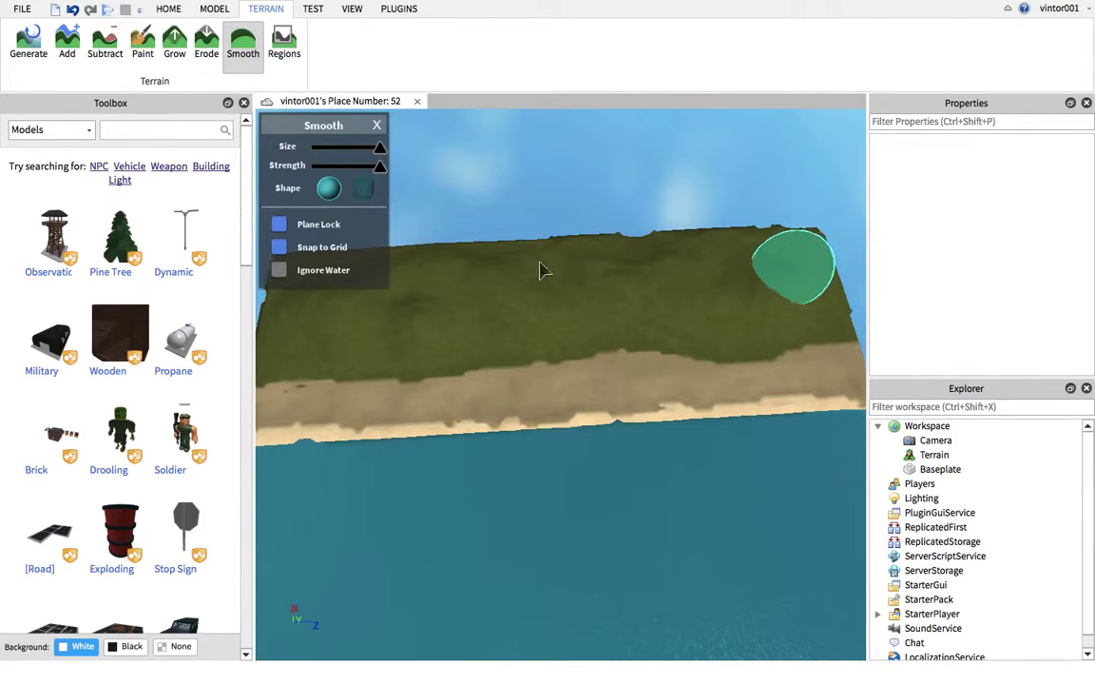
# - Paint over the stray dark spots in the sand band near the raised bank's corner with sand, using a smaller brush
pyautogui.click(377, 125)
pyautogui.click(143, 42)
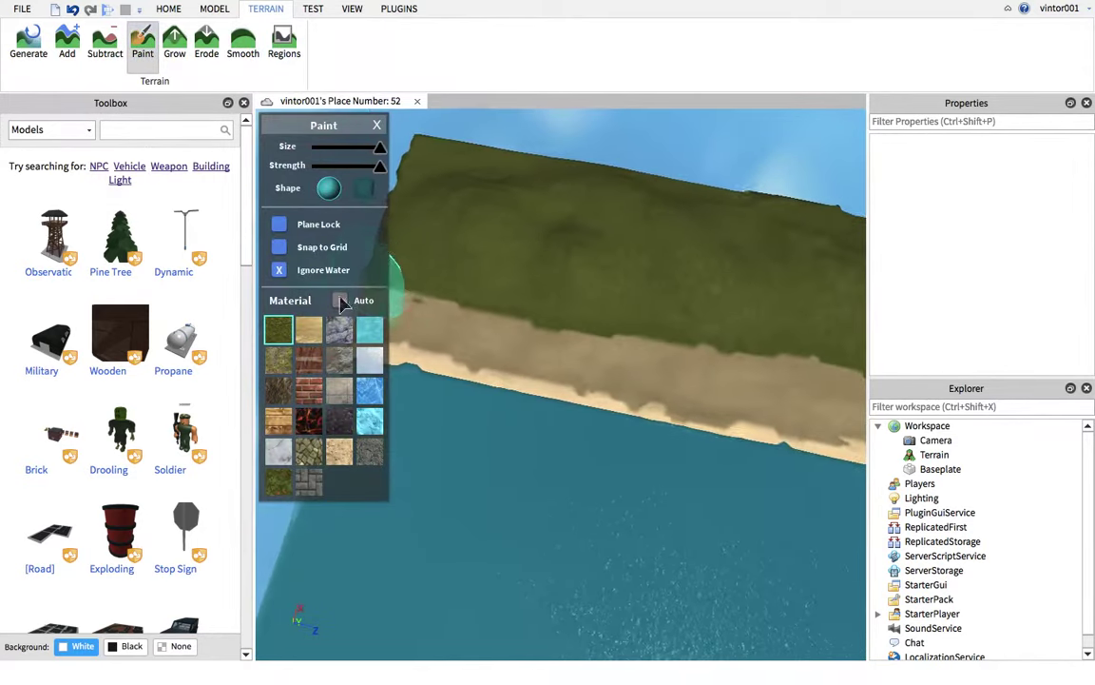
pyautogui.click(310, 329)
pyautogui.moveTo(377, 147); pyautogui.dragTo(330, 149)
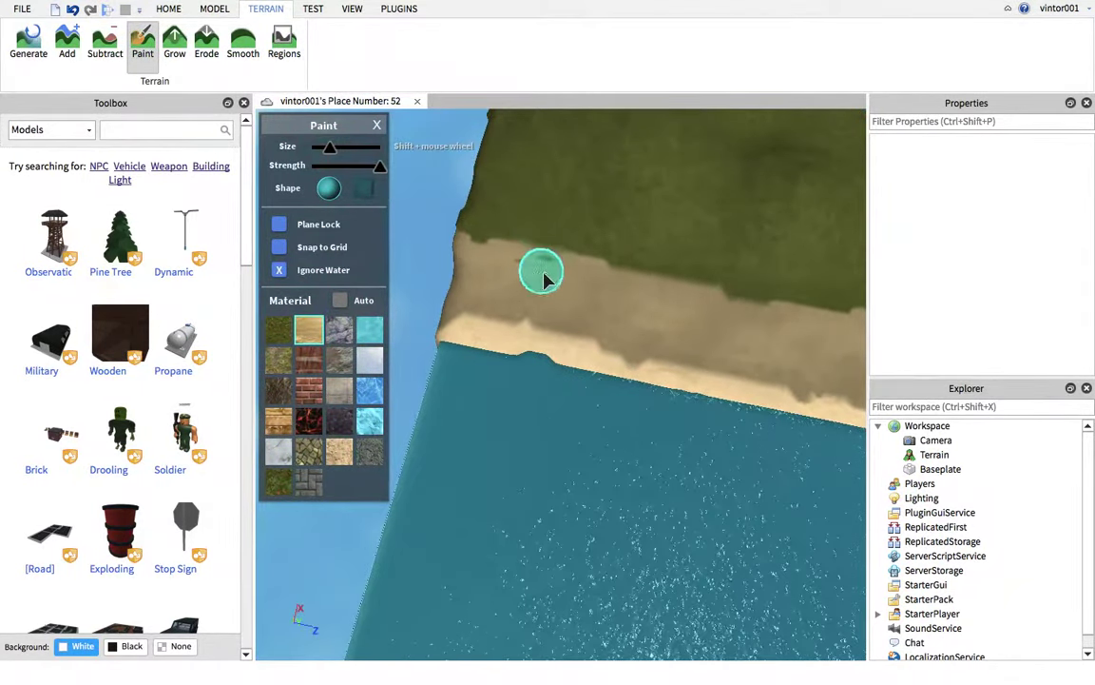
pyautogui.moveTo(550, 281); pyautogui.dragTo(541, 283, button='right')
# - Grow grass terrain across the opposite bank from its outer corner to the far end at maximum brush size
pyautogui.click(197, 51)
pyautogui.click(180, 59)
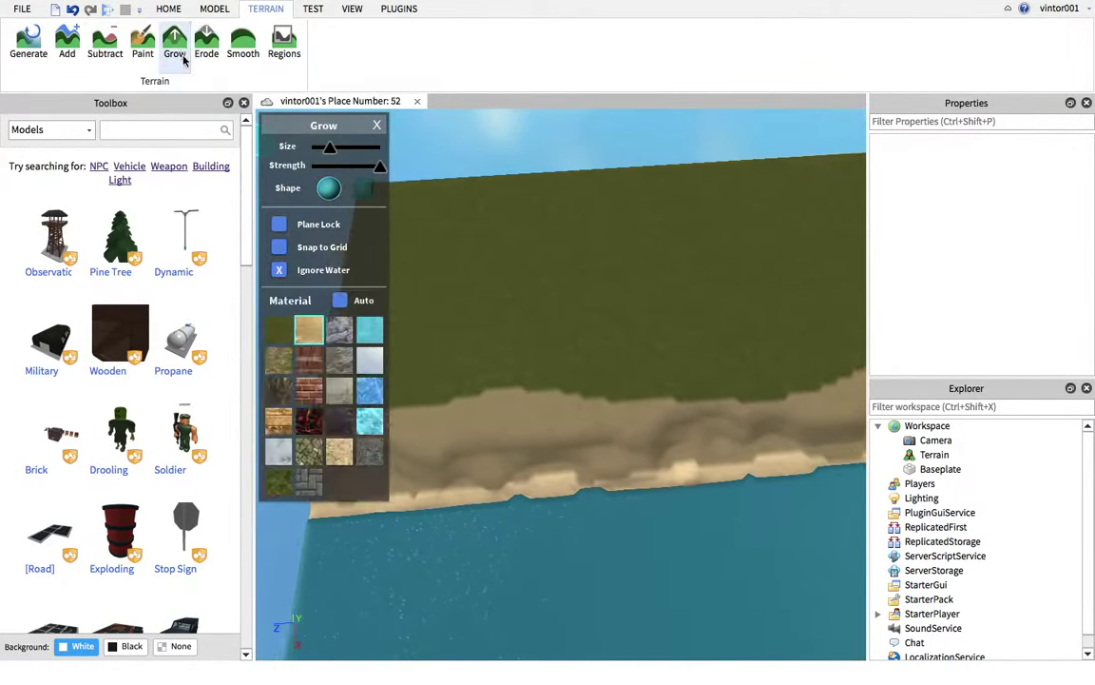
pyautogui.click(275, 329)
pyautogui.scroll(-5, 561, 268)
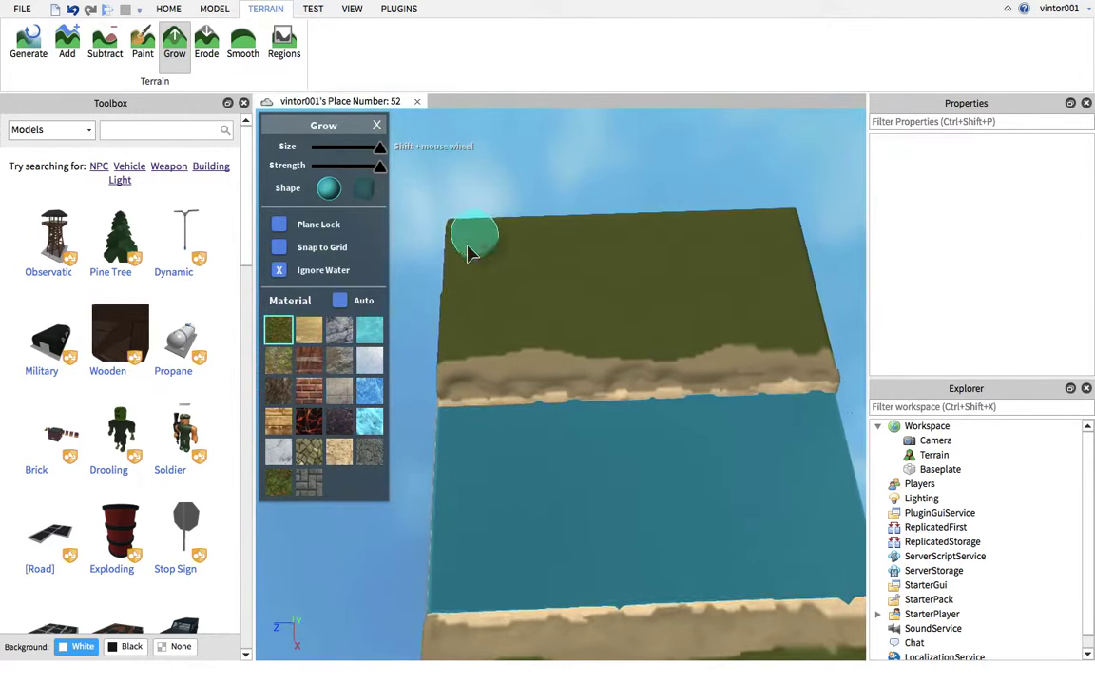
pyautogui.moveTo(468, 246)
pyautogui.mouseDown()
pyautogui.moveTo(551, 246)
pyautogui.moveTo(509, 239)
pyautogui.moveTo(466, 314)
pyautogui.moveTo(559, 324)
pyautogui.moveTo(499, 276)
pyautogui.moveTo(552, 235)
pyautogui.moveTo(679, 227)
pyautogui.moveTo(710, 256)
pyautogui.mouseUp()
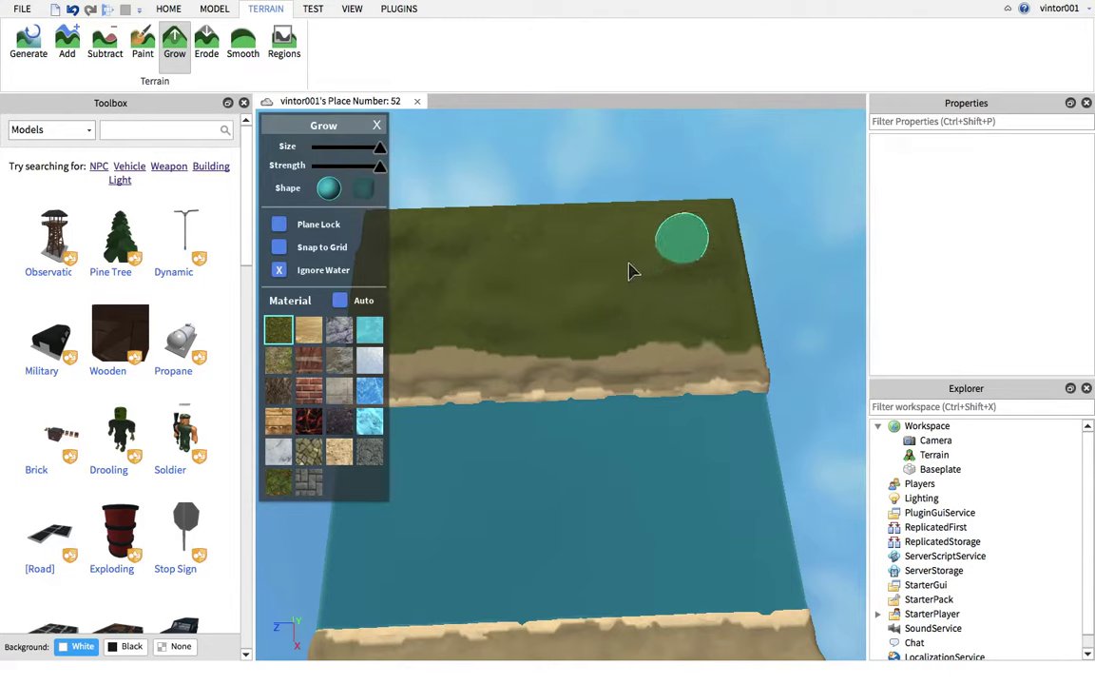
# - Build up more uneven grass mounds across the middle of the opposite bank with the Grow tool
pyautogui.moveTo(454, 238)
pyautogui.mouseDown()
pyautogui.moveTo(403, 261)
pyautogui.moveTo(546, 249)
pyautogui.mouseUp()
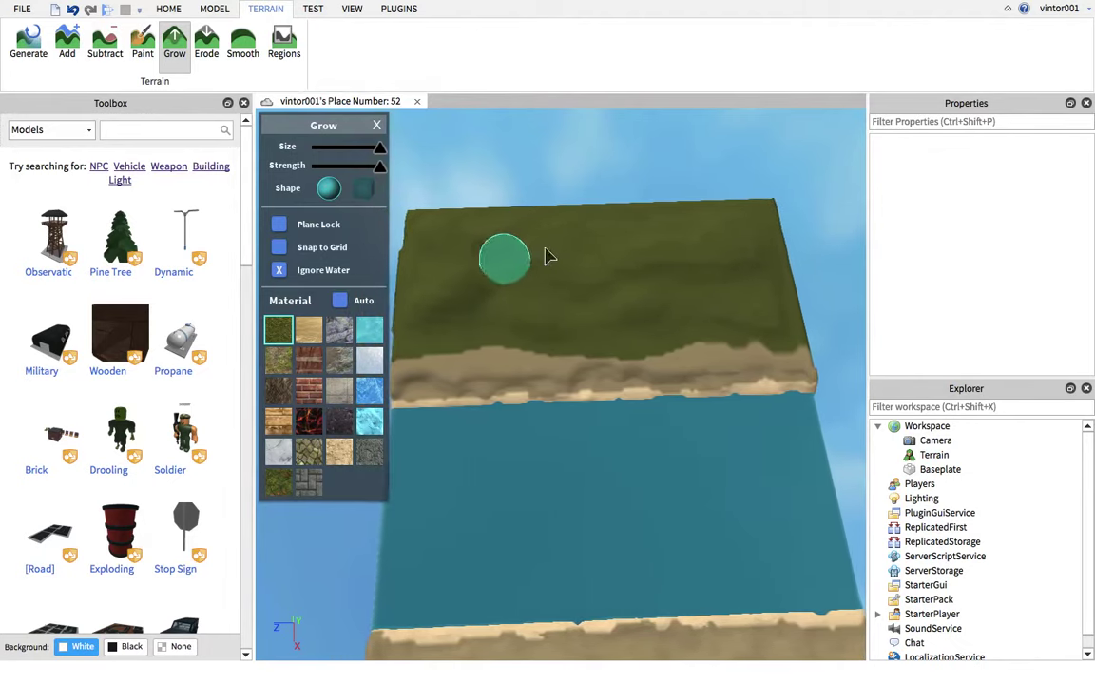
pyautogui.moveTo(648, 261)
pyautogui.mouseDown()
pyautogui.moveTo(673, 297)
pyautogui.moveTo(601, 317)
pyautogui.moveTo(610, 228)
pyautogui.mouseUp()
pyautogui.press('a')
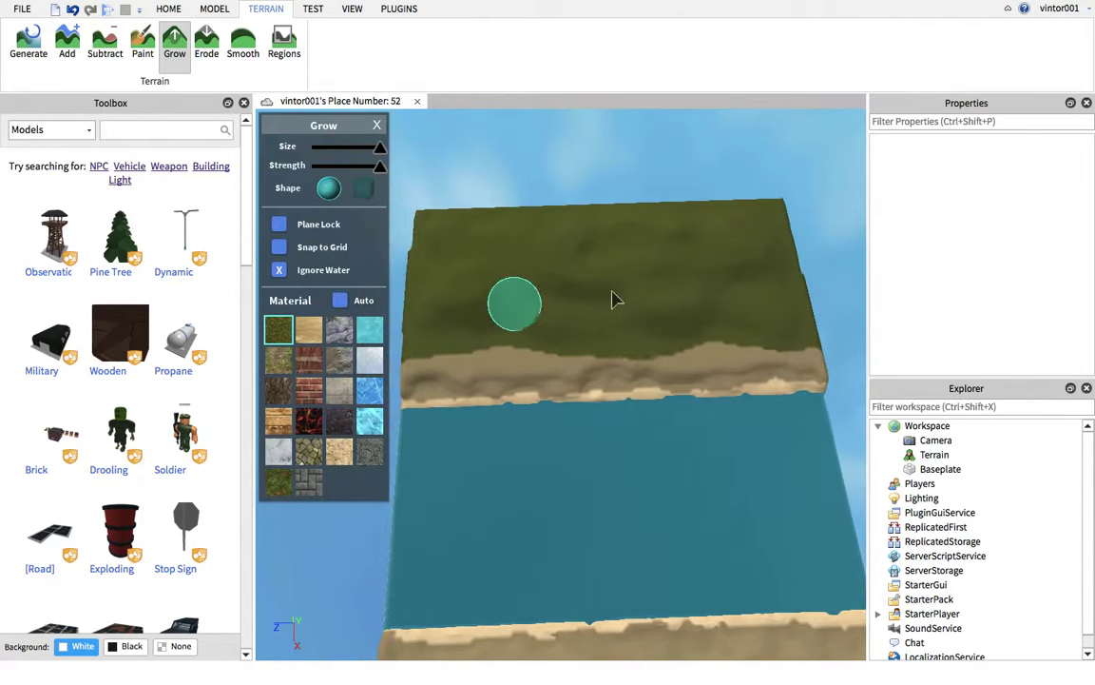
# - Smooth the raised grass mounds across the opposite bank to its far corner at maximum brush size and strength
pyautogui.moveTo(666, 283); pyautogui.dragTo(661, 288, button='right')
pyautogui.press('w')
pyautogui.press('a')
pyautogui.click(244, 44)
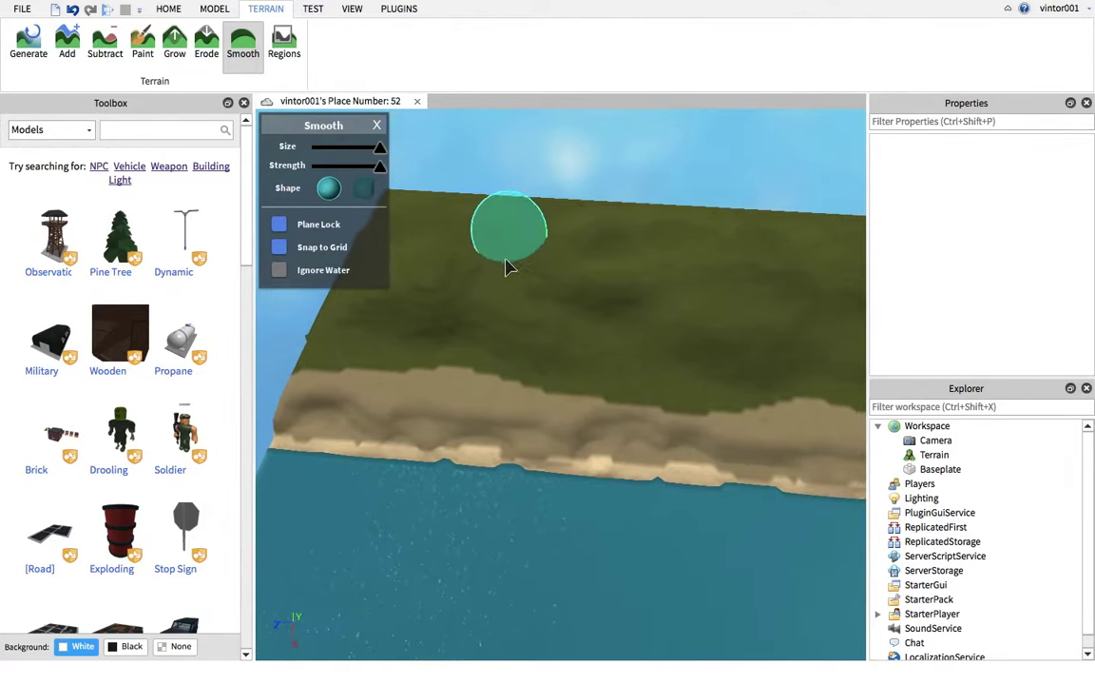
pyautogui.moveTo(511, 306); pyautogui.dragTo(514, 234)
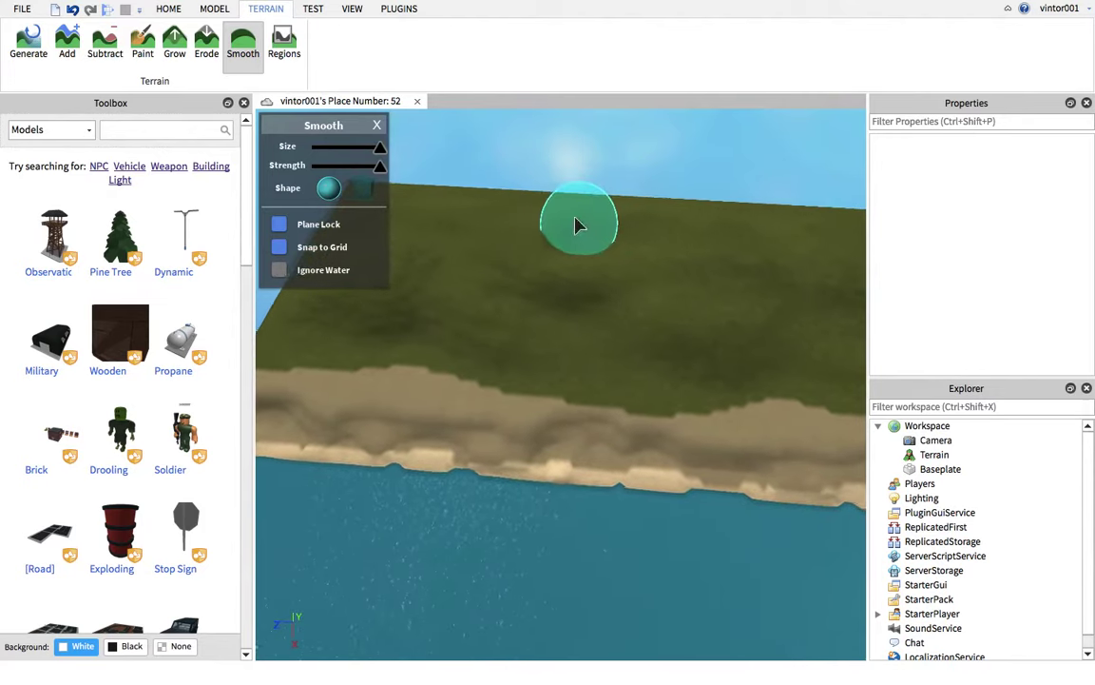
pyautogui.moveTo(575, 218)
pyautogui.mouseDown()
pyautogui.moveTo(519, 243)
pyautogui.moveTo(558, 285)
pyautogui.moveTo(487, 300)
pyautogui.moveTo(472, 336)
pyautogui.mouseUp()
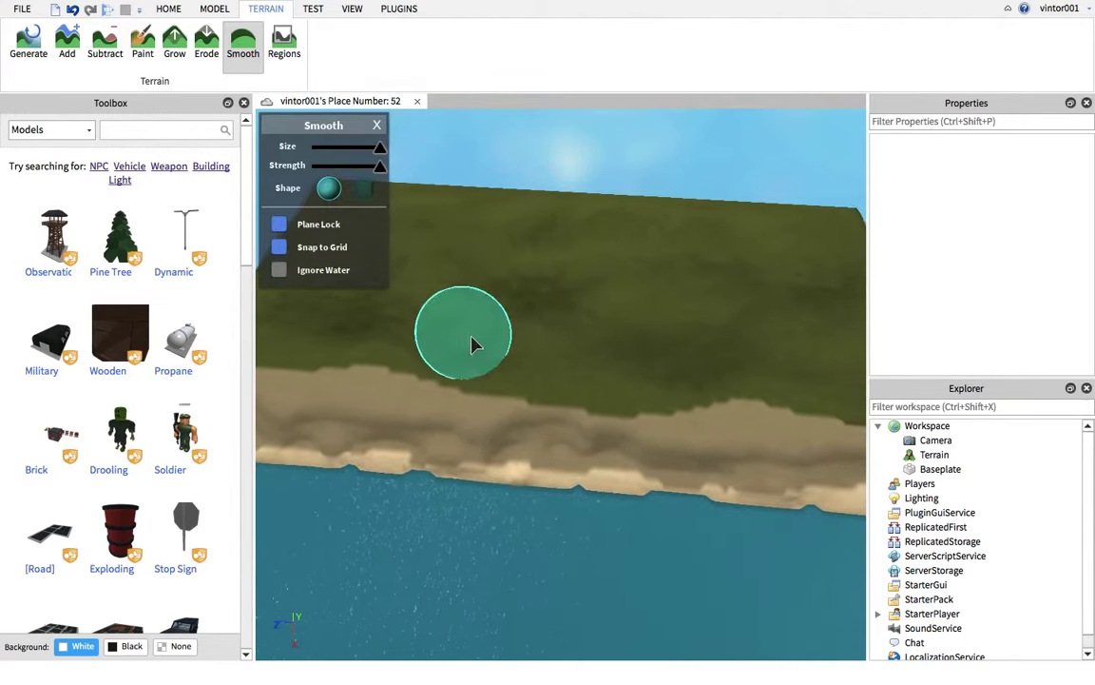
pyautogui.moveTo(564, 309)
pyautogui.mouseDown()
pyautogui.moveTo(576, 237)
pyautogui.moveTo(572, 309)
pyautogui.moveTo(493, 360)
pyautogui.moveTo(613, 364)
pyautogui.moveTo(636, 348)
pyautogui.moveTo(738, 373)
pyautogui.moveTo(697, 350)
pyautogui.moveTo(698, 255)
pyautogui.mouseUp()
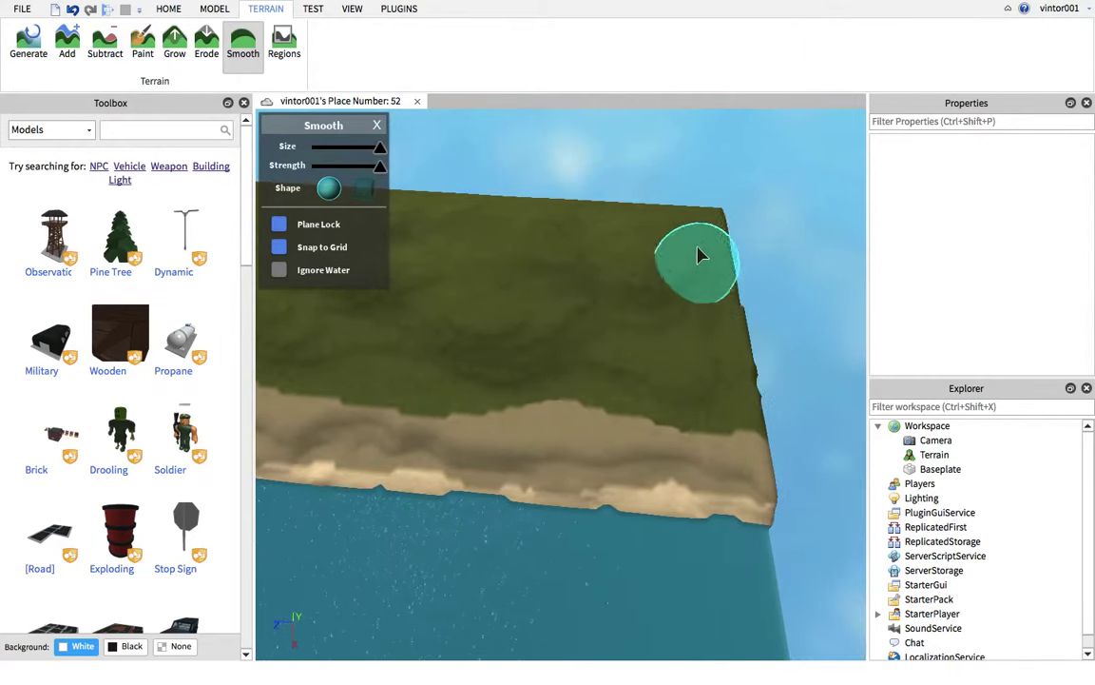
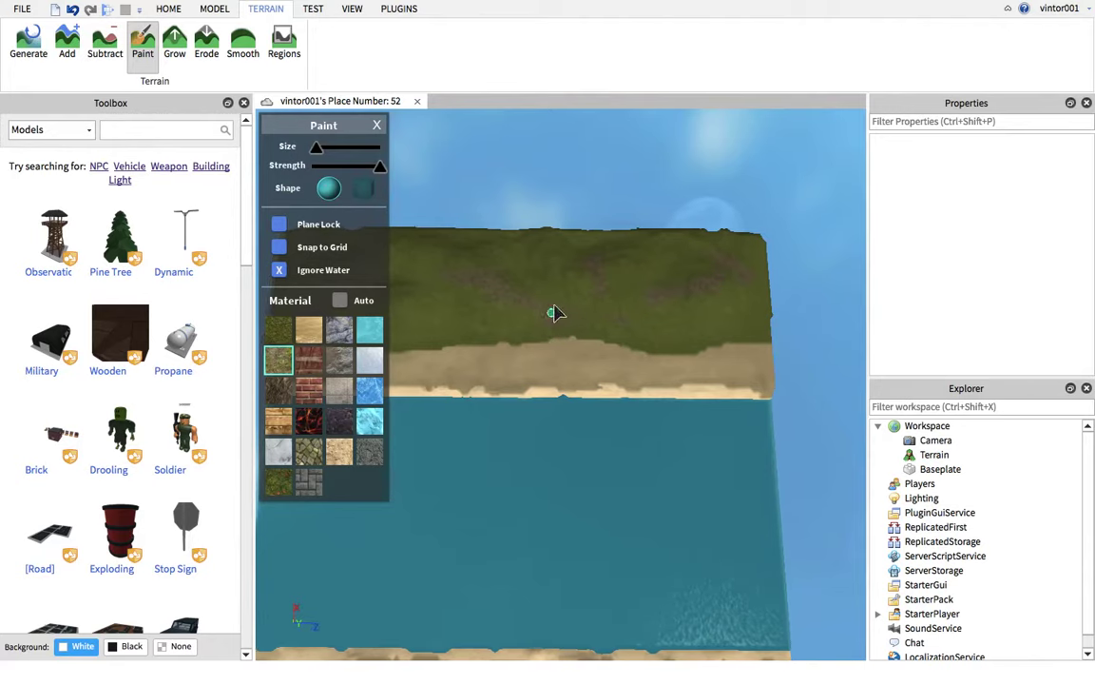
# - Paint small mud flecks through the brown patches along the opposite bank's grass, using the minimum brush size
pyautogui.moveTo(554, 305); pyautogui.dragTo(493, 273, button='right')
pyautogui.click(280, 391)
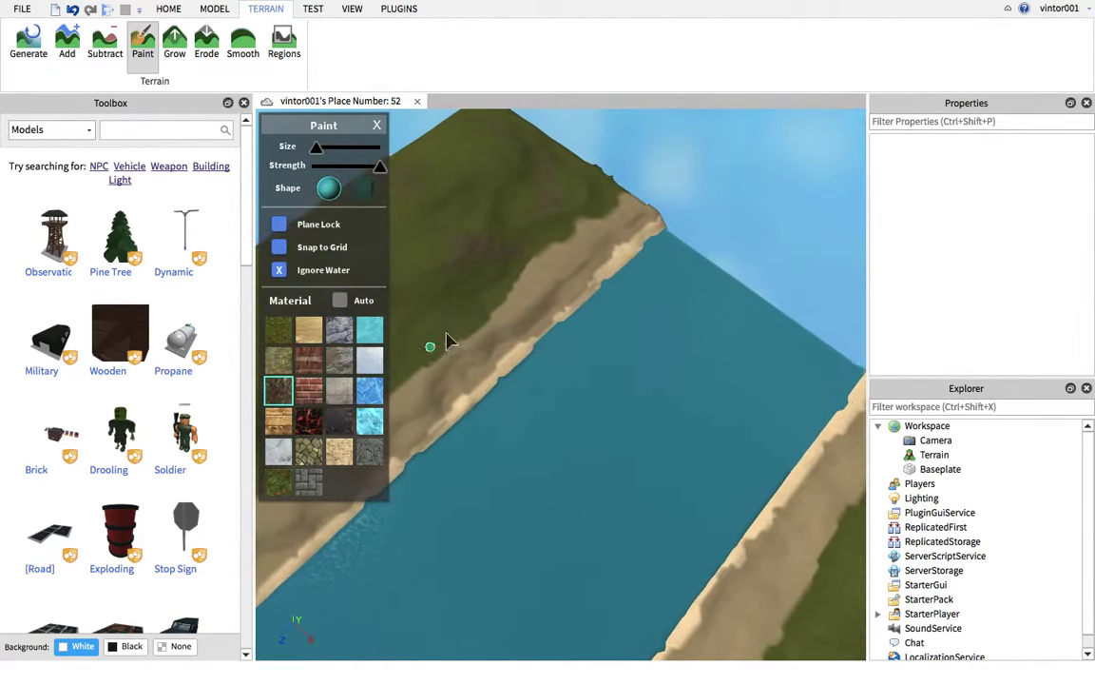
pyautogui.moveTo(447, 333); pyautogui.dragTo(444, 309, button='right')
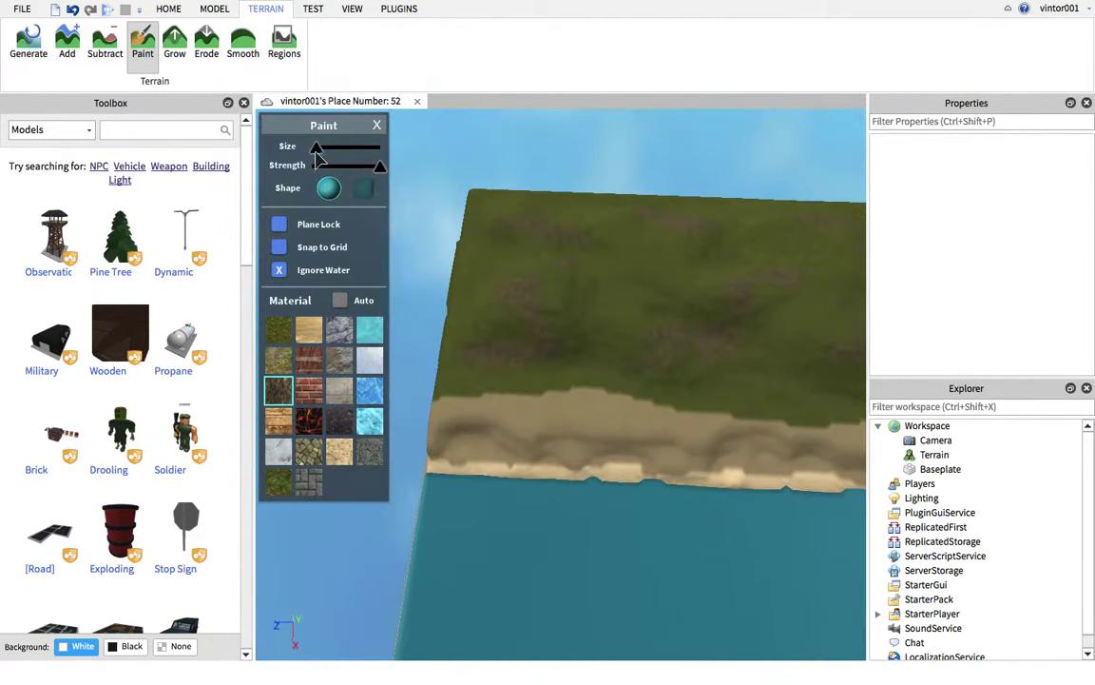
pyautogui.press('a')
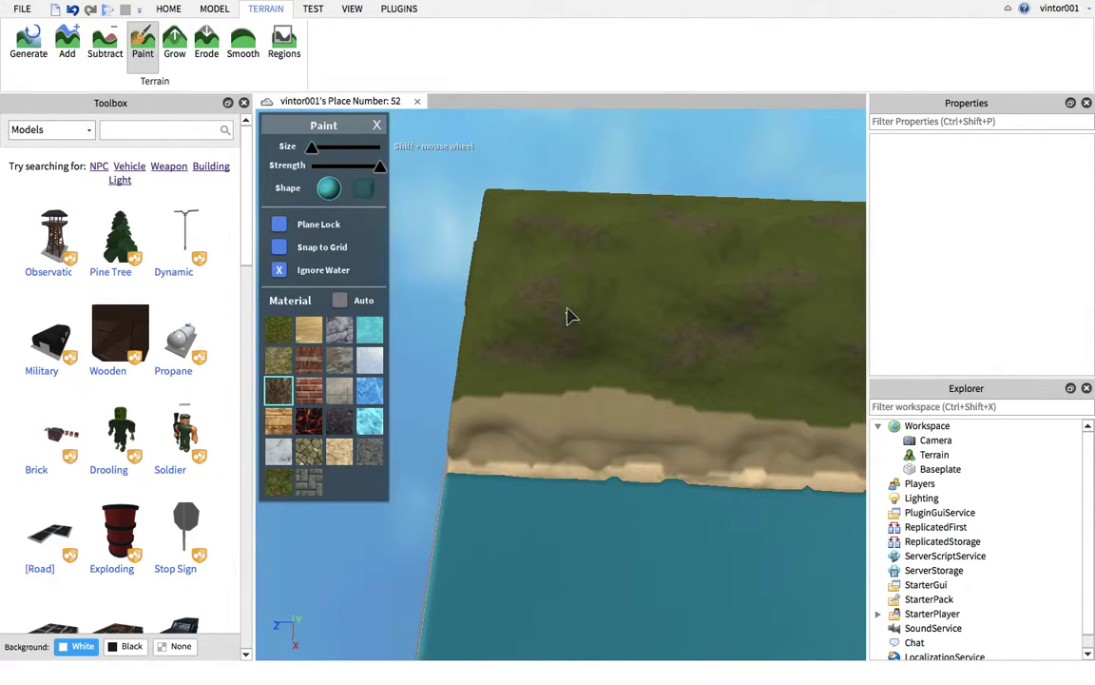
pyautogui.press('d')
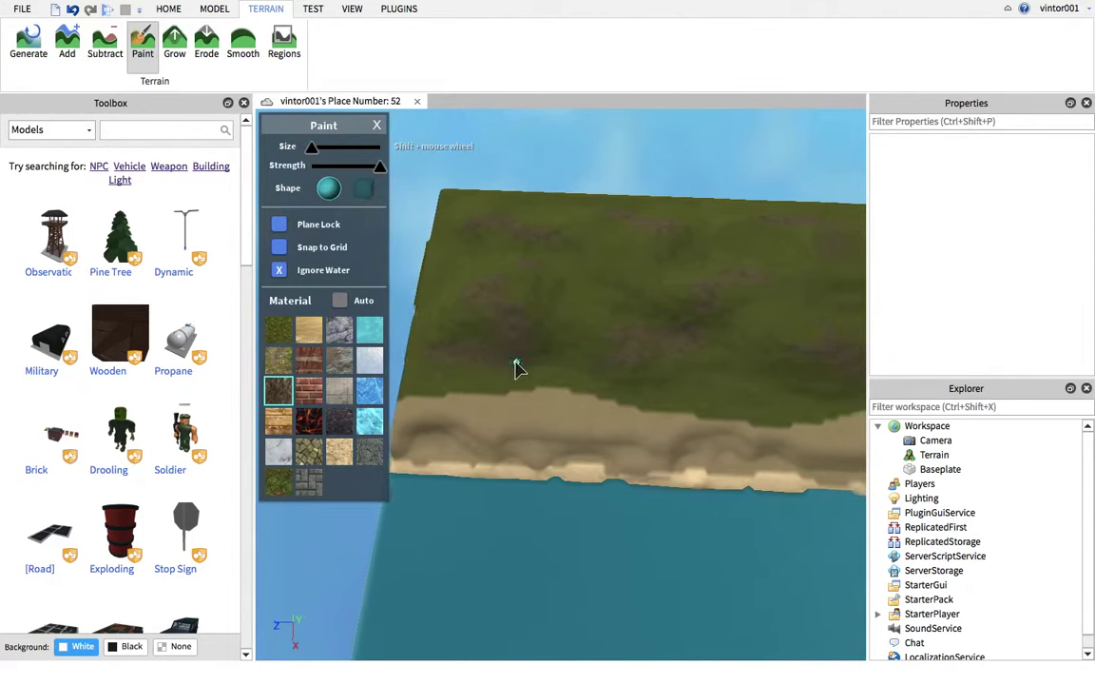
pyautogui.press('d')
pyautogui.press('d')
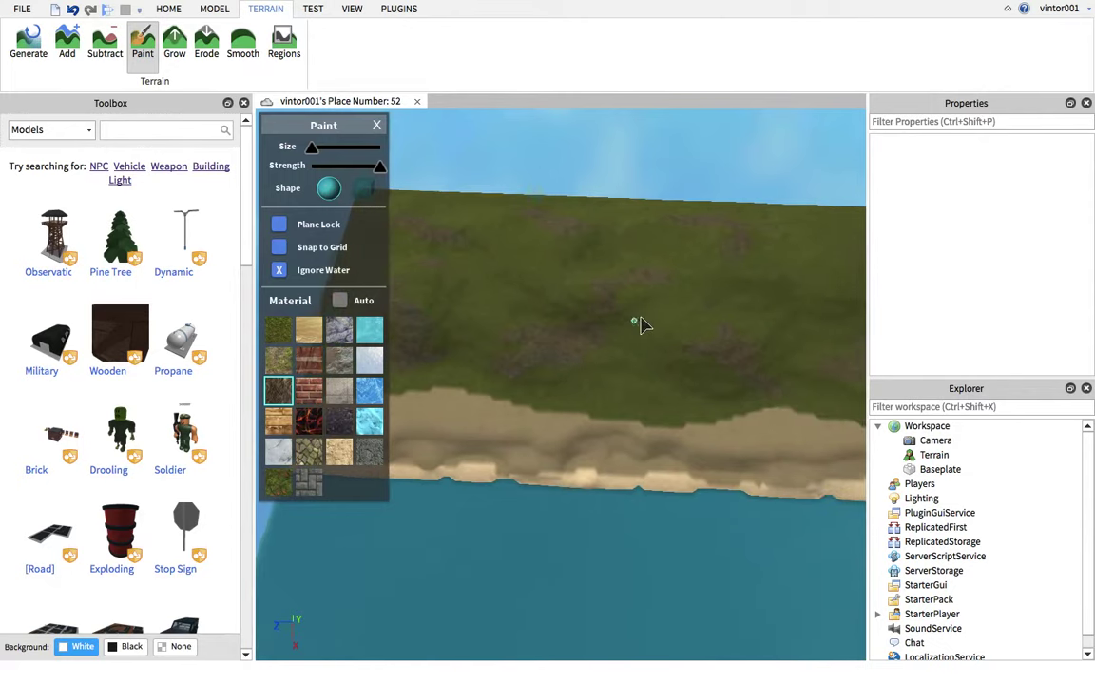
pyautogui.press('d')
pyautogui.press('d')
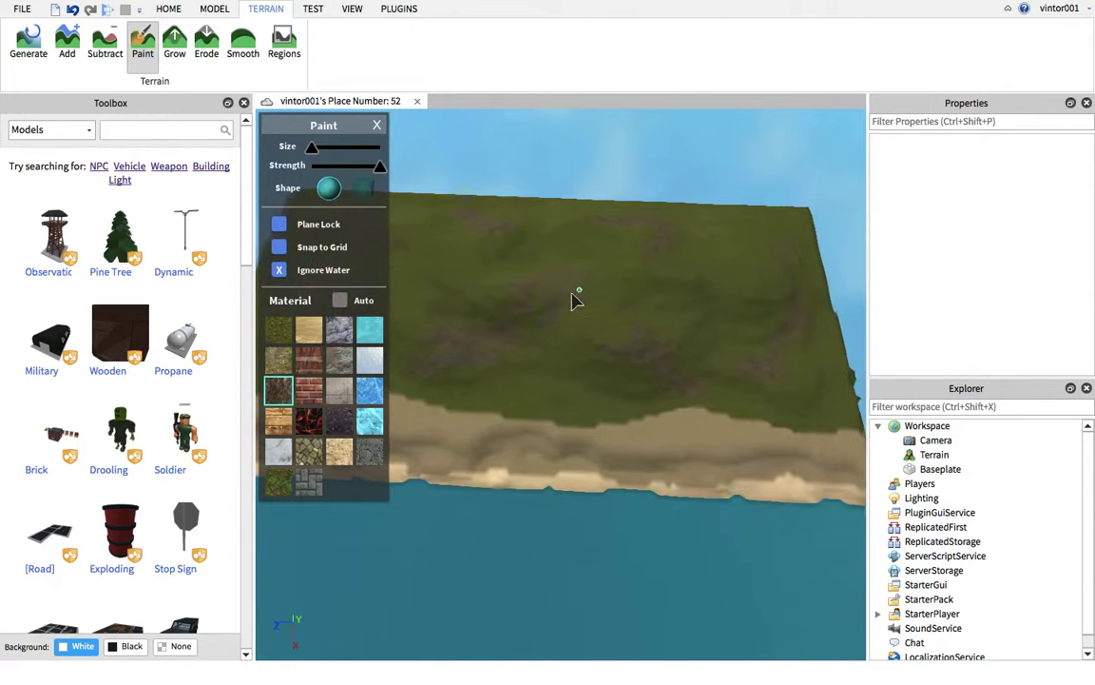
pyautogui.press('d')
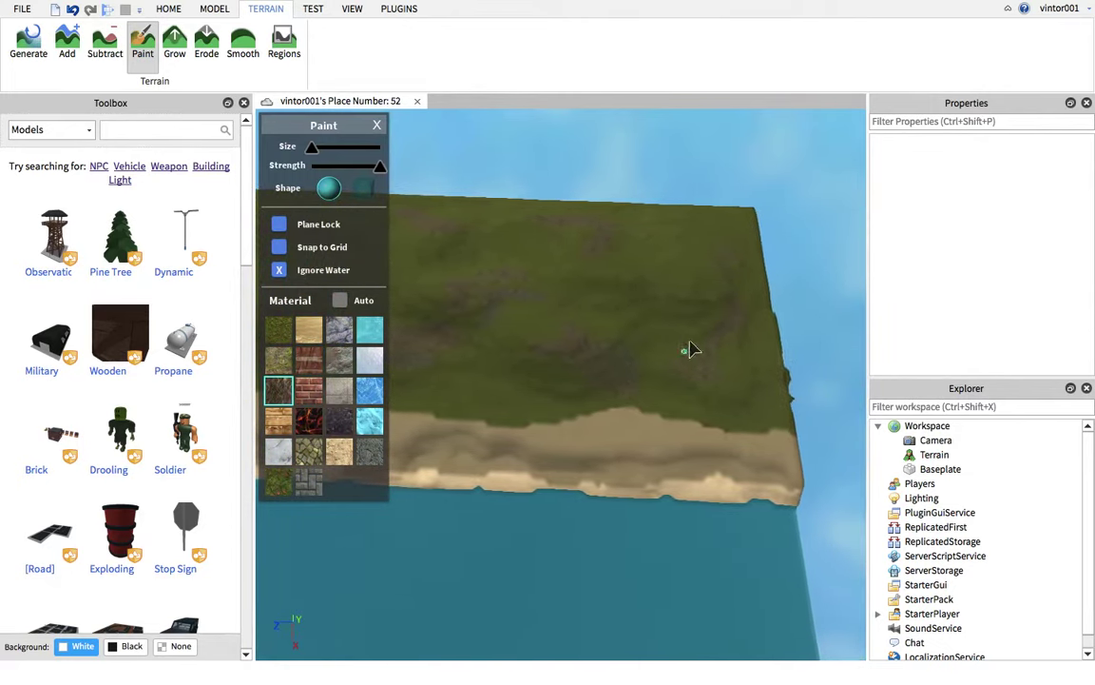
pyautogui.press('a')
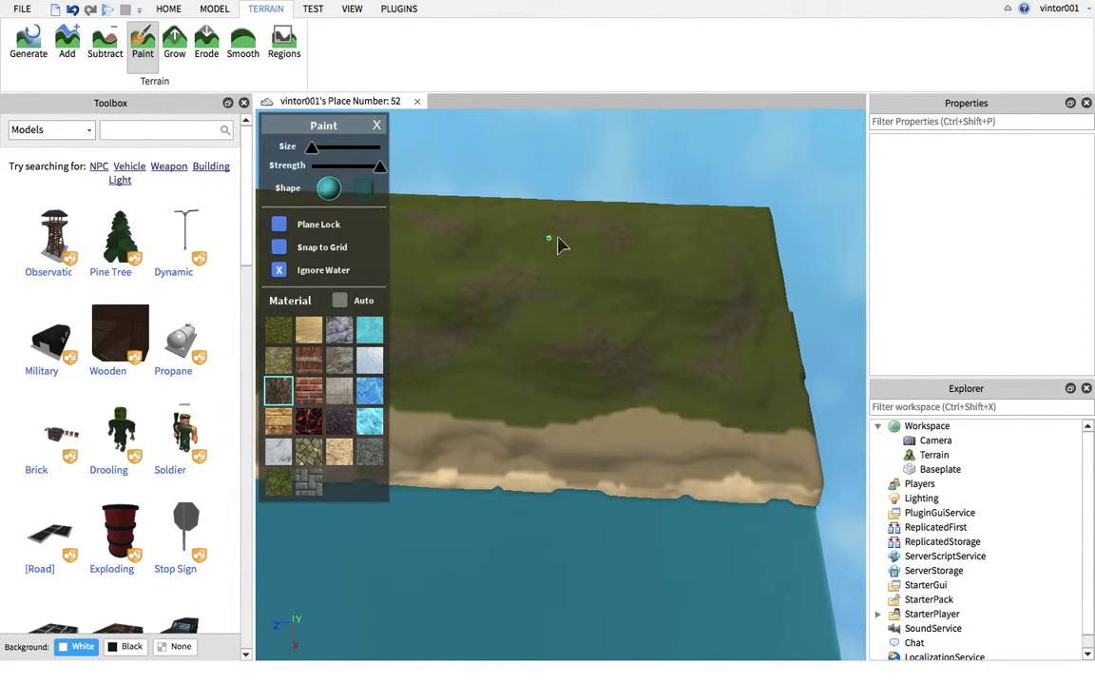
pyautogui.press('a')
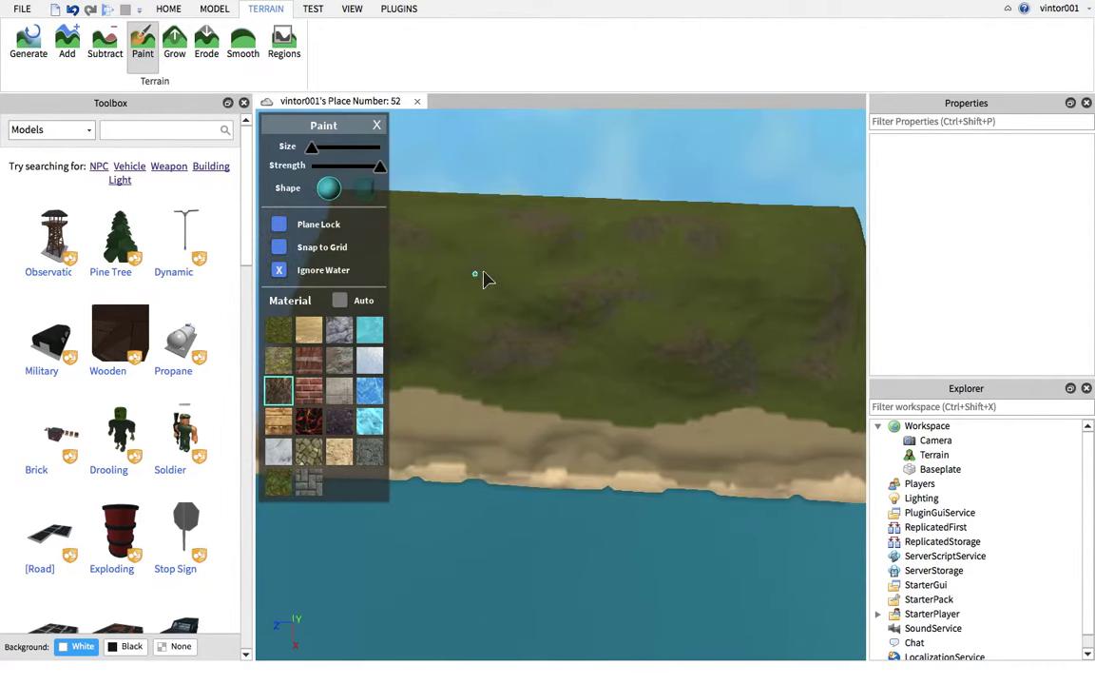
pyautogui.moveTo(483, 273); pyautogui.dragTo(534, 276)
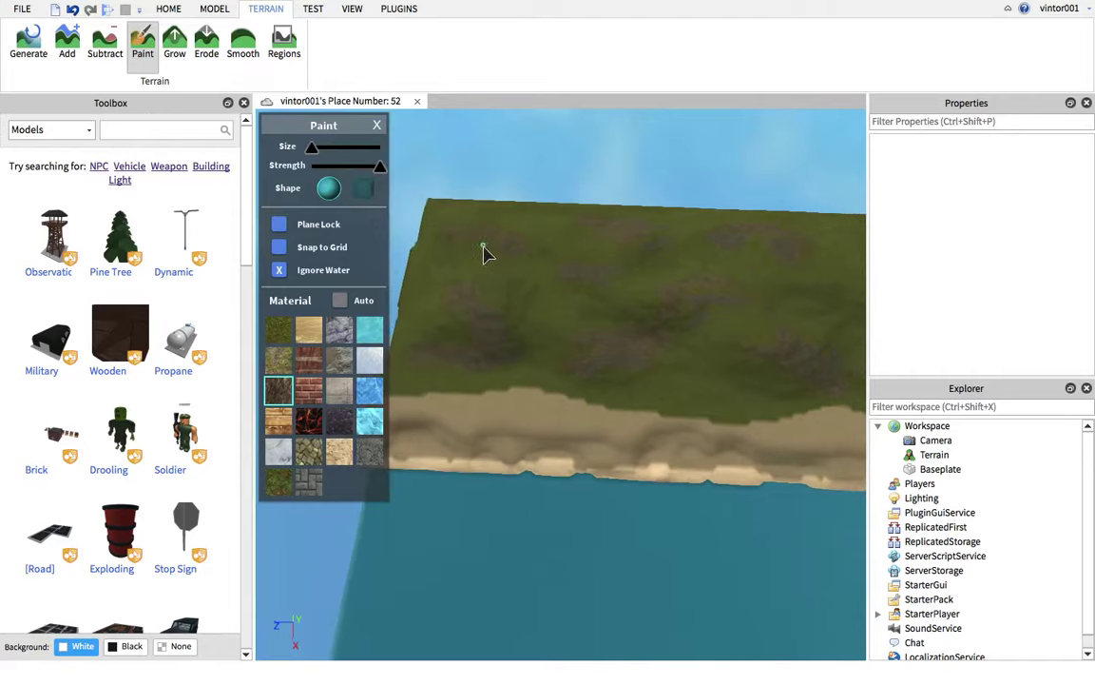
pyautogui.press('a')
# - Paint mud flecks into the brown patches along the other bank's grass with the same tiny brush, and close the Paint tool
pyautogui.moveTo(595, 258); pyautogui.dragTo(594, 259, button='right')
pyautogui.press('a')
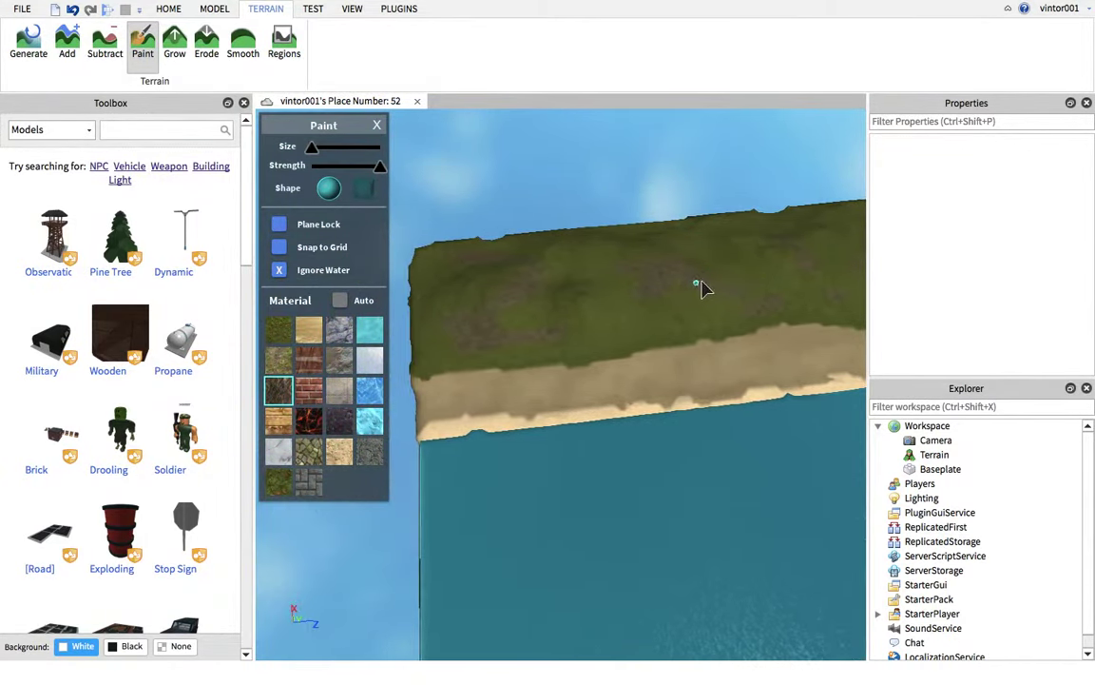
pyautogui.press('a')
pyautogui.moveTo(701, 288); pyautogui.dragTo(740, 293)
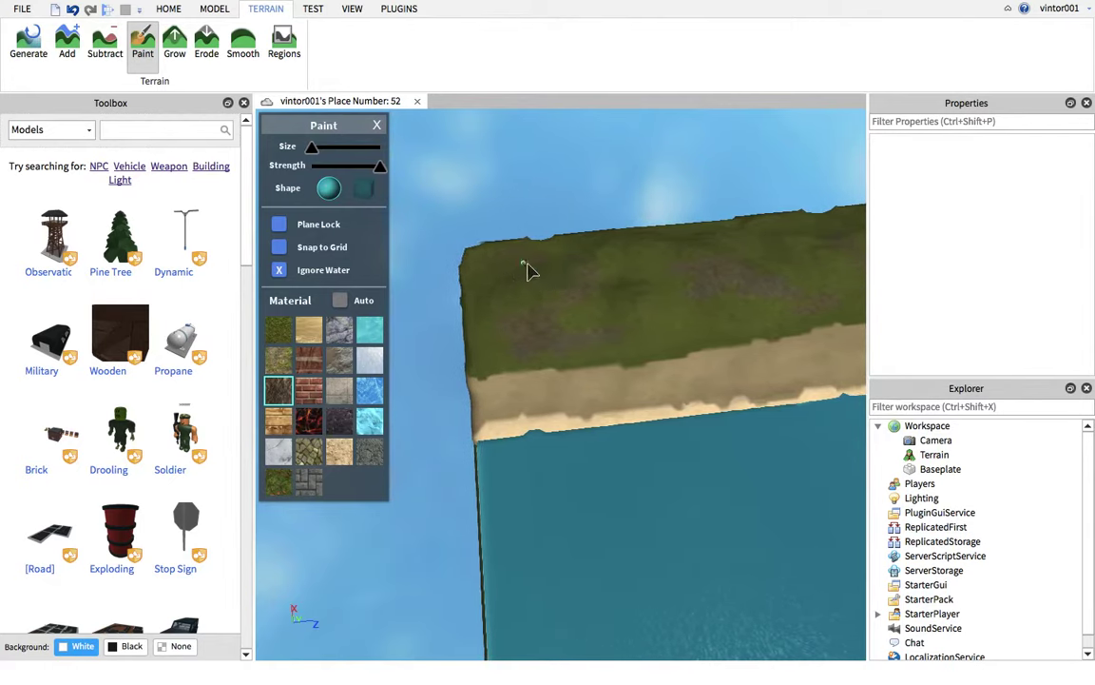
pyautogui.press('d')
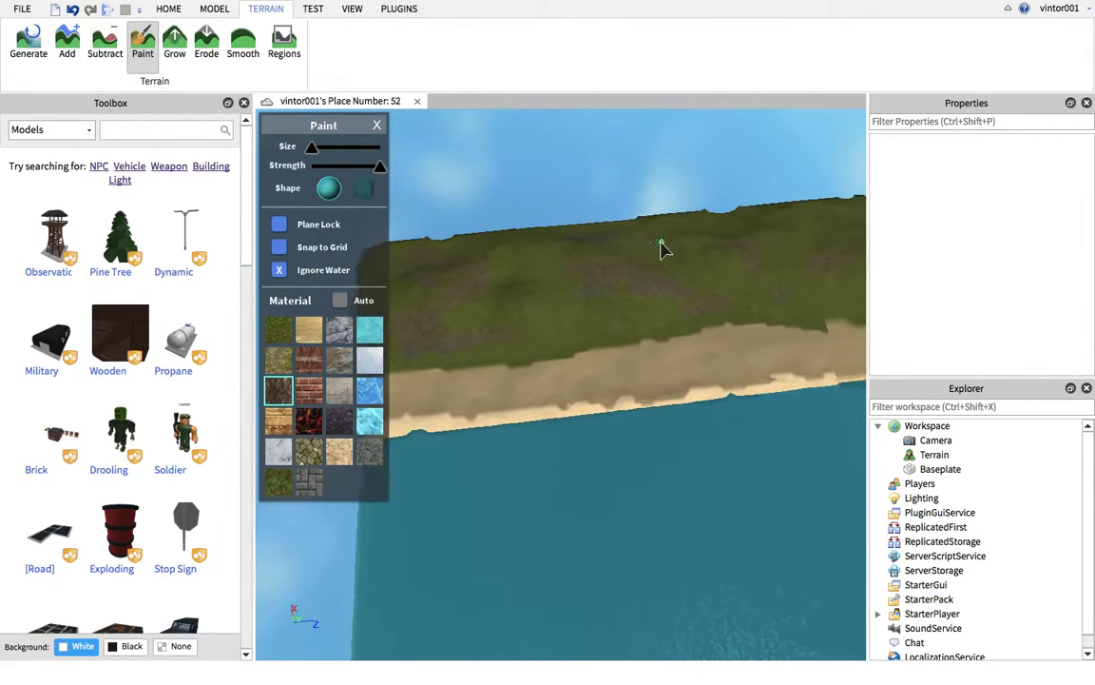
pyautogui.press('d')
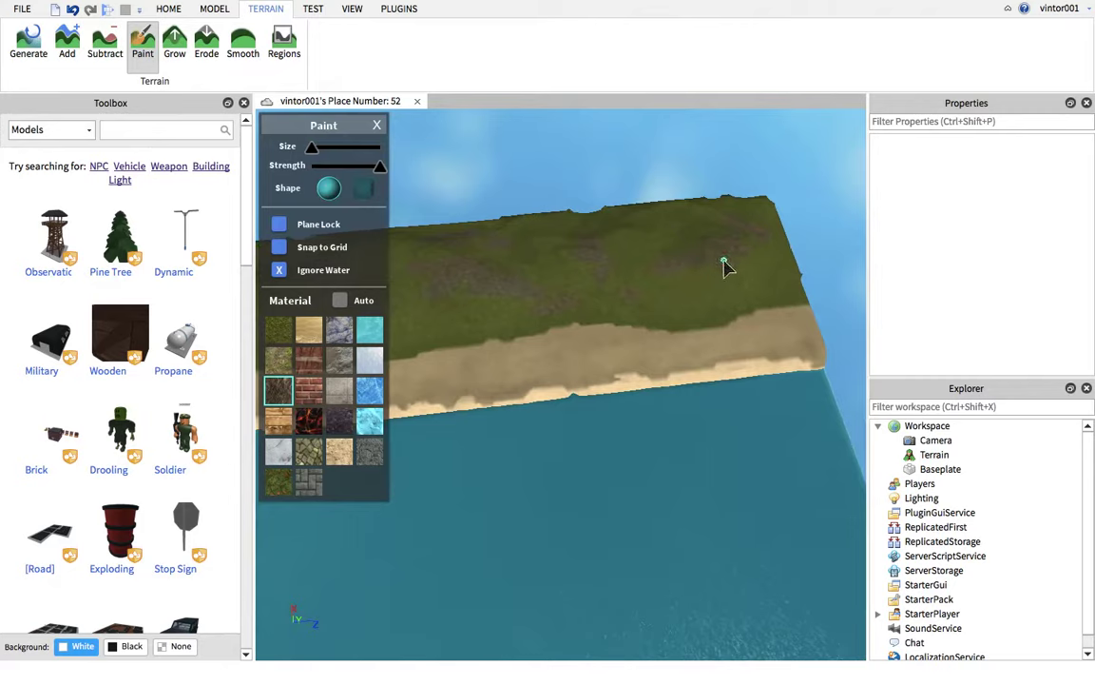
pyautogui.click(378, 125)
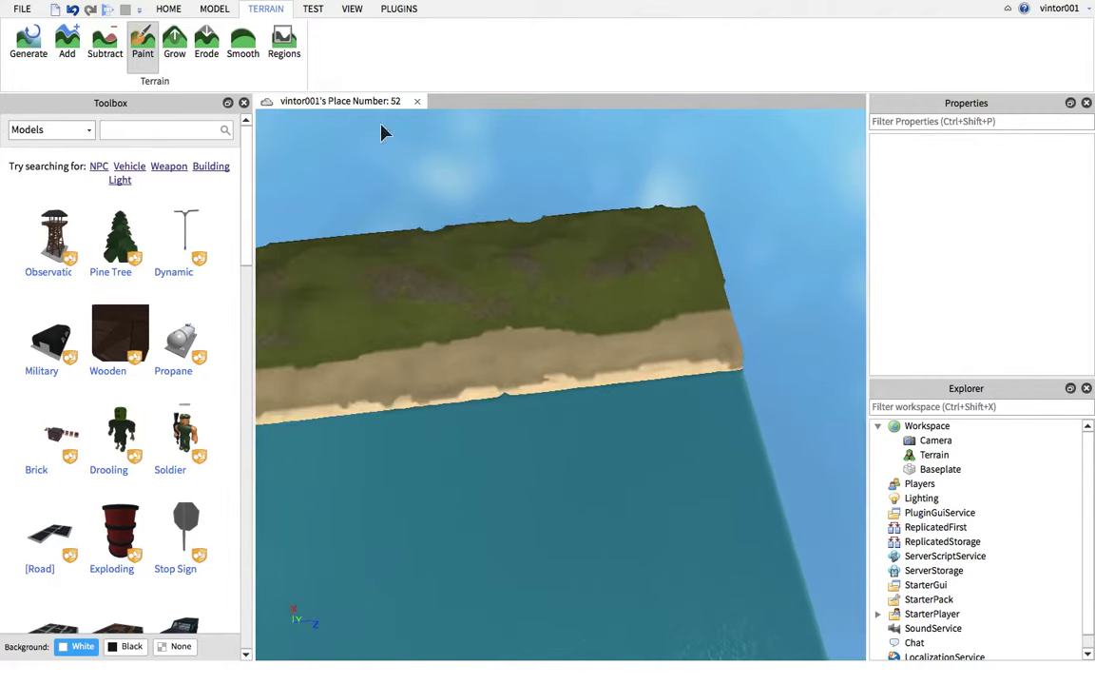
# - Search the model library for "rock"
pyautogui.moveTo(485, 252); pyautogui.dragTo(571, 291, button='right')
pyautogui.press('w')
pyautogui.press('w')
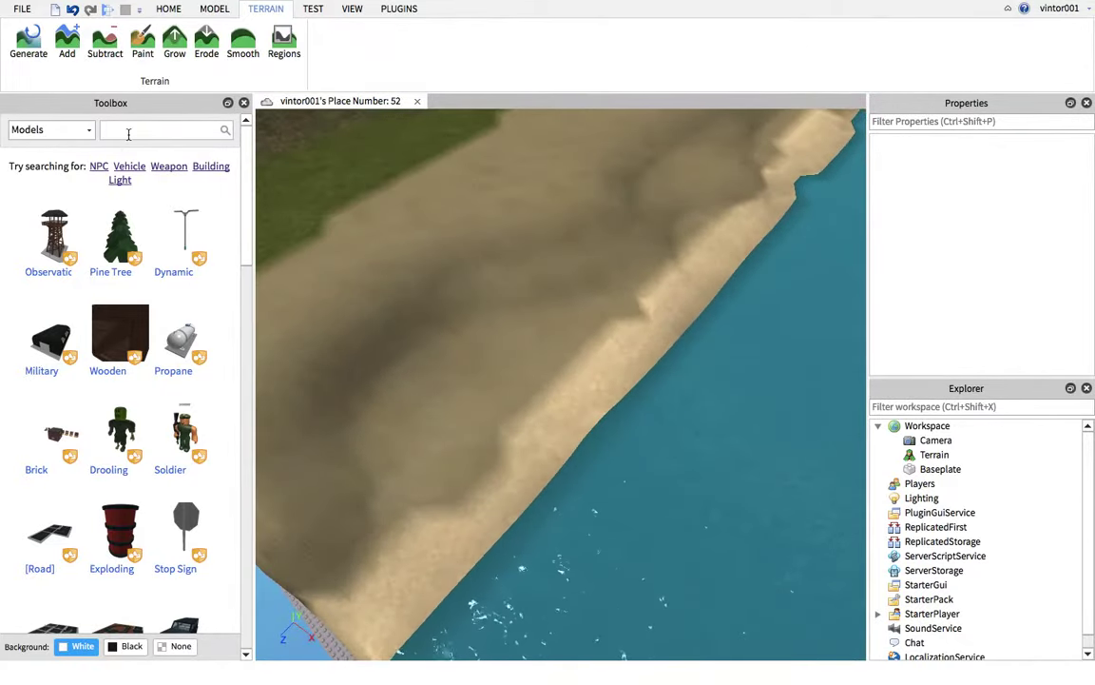
pyautogui.write('k')
pyautogui.press('Return')
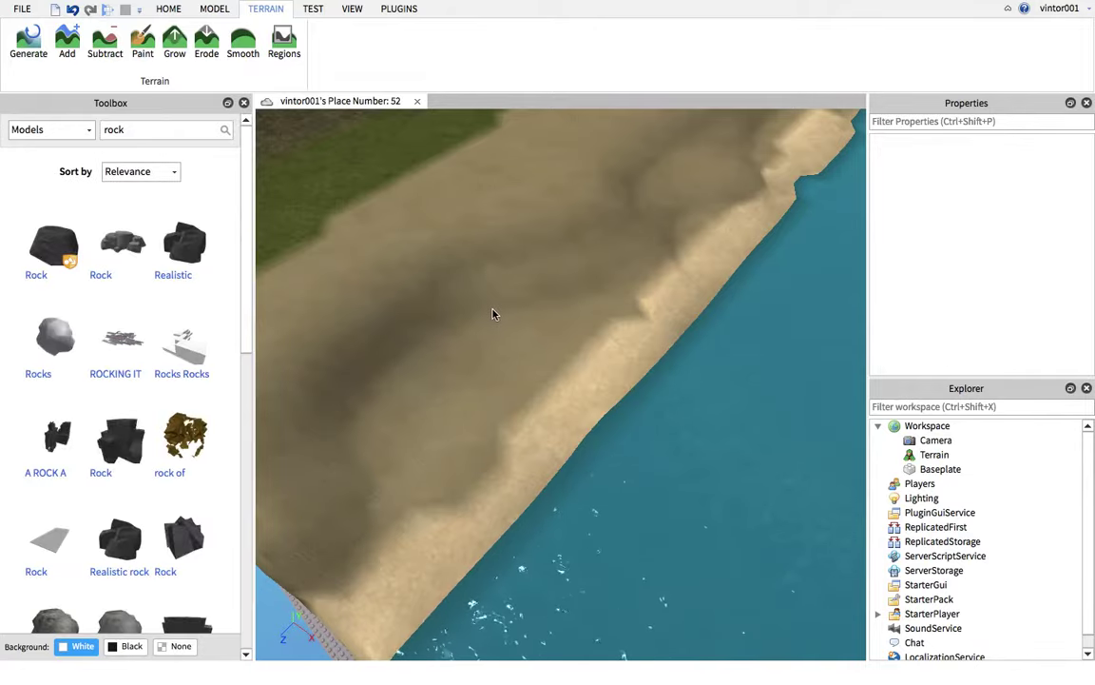
# - Delete the previously inserted model from the workspace
pyautogui.moveTo(474, 302); pyautogui.dragTo(473, 302, button='right')
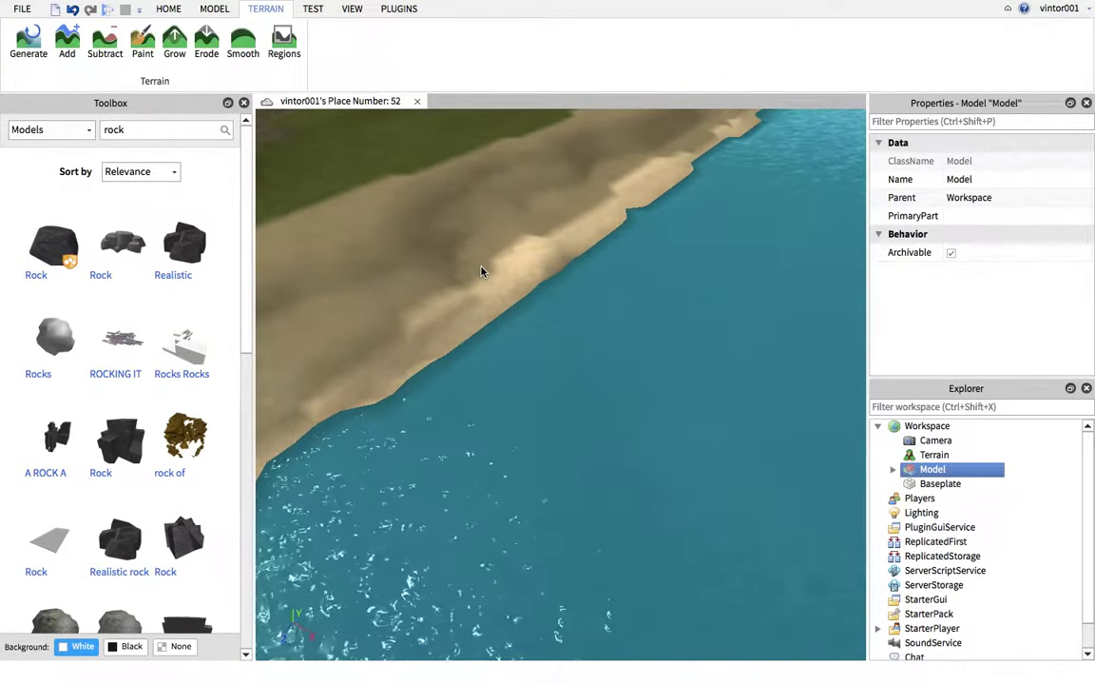
pyautogui.moveTo(481, 272); pyautogui.dragTo(481, 272, button='right')
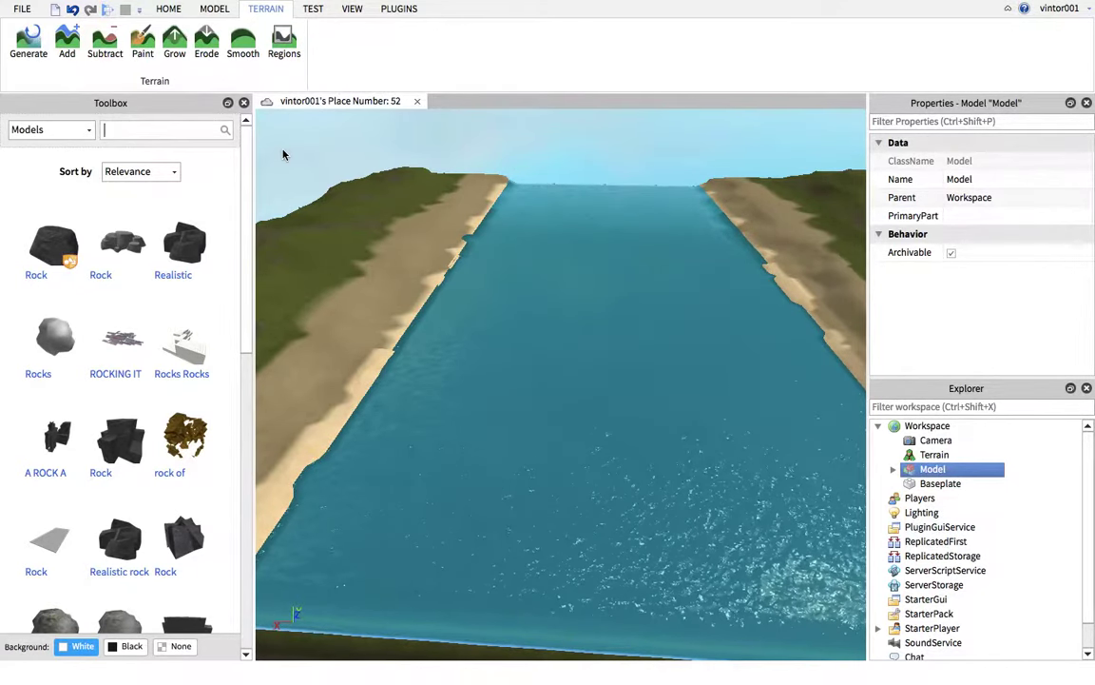
pyautogui.click(413, 247)
pyautogui.moveTo(413, 247); pyautogui.dragTo(528, 283, button='right')
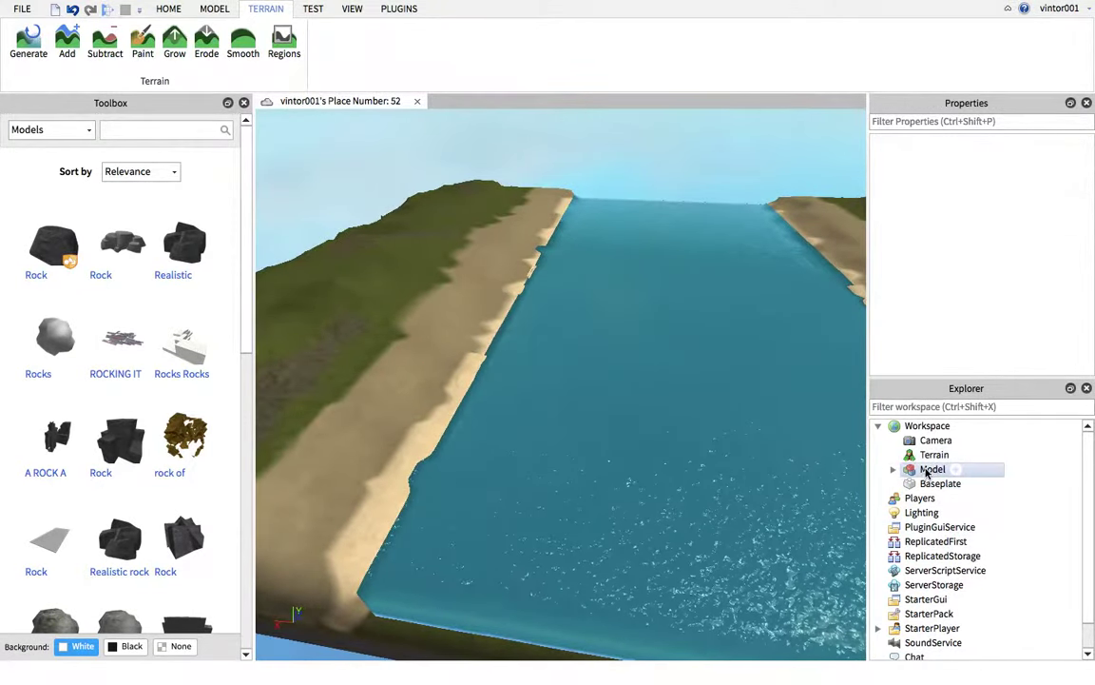
pyautogui.click(928, 471)
pyautogui.moveTo(682, 382); pyautogui.dragTo(506, 372, button='right')
pyautogui.click(682, 382)
pyautogui.press('Delete')
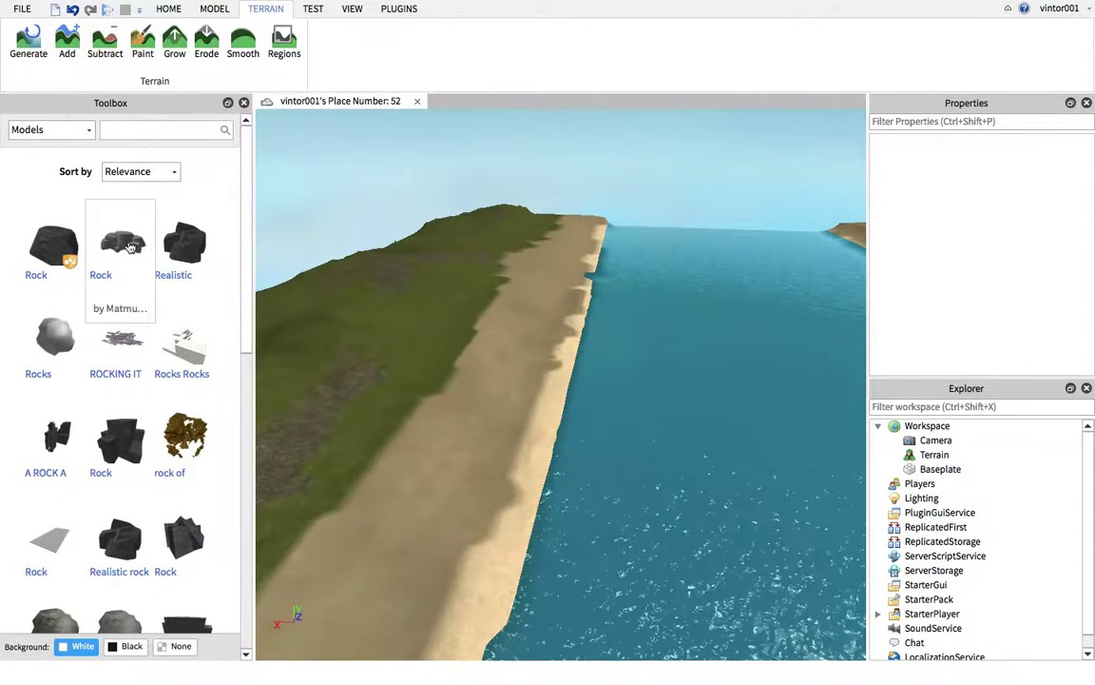
# - Insert the grey Rock cluster model at the bank's sandy waterline and recolour all its stones dark grey
pyautogui.moveTo(466, 270); pyautogui.dragTo(539, 377)
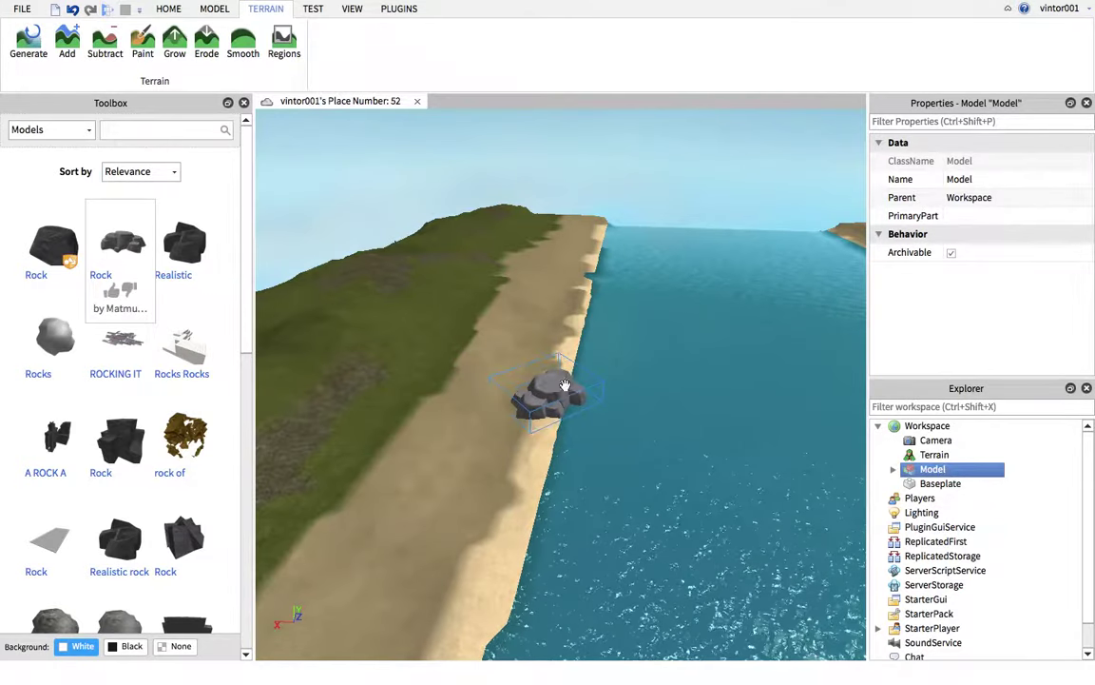
pyautogui.press('f')
pyautogui.click(216, 10)
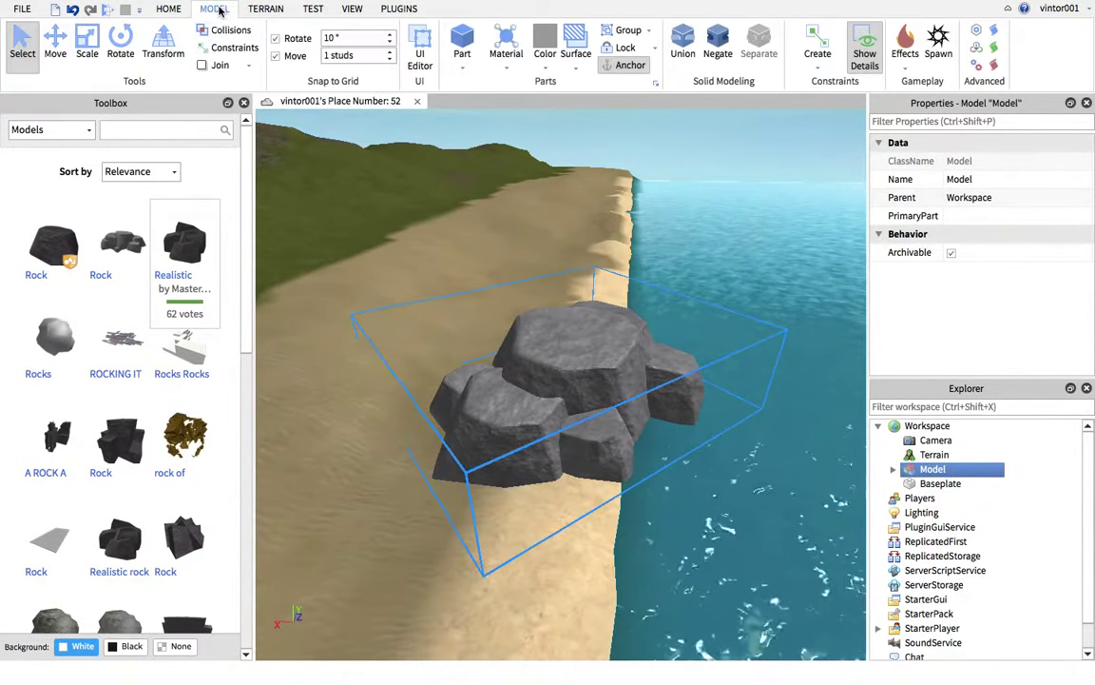
pyautogui.click(180, 11)
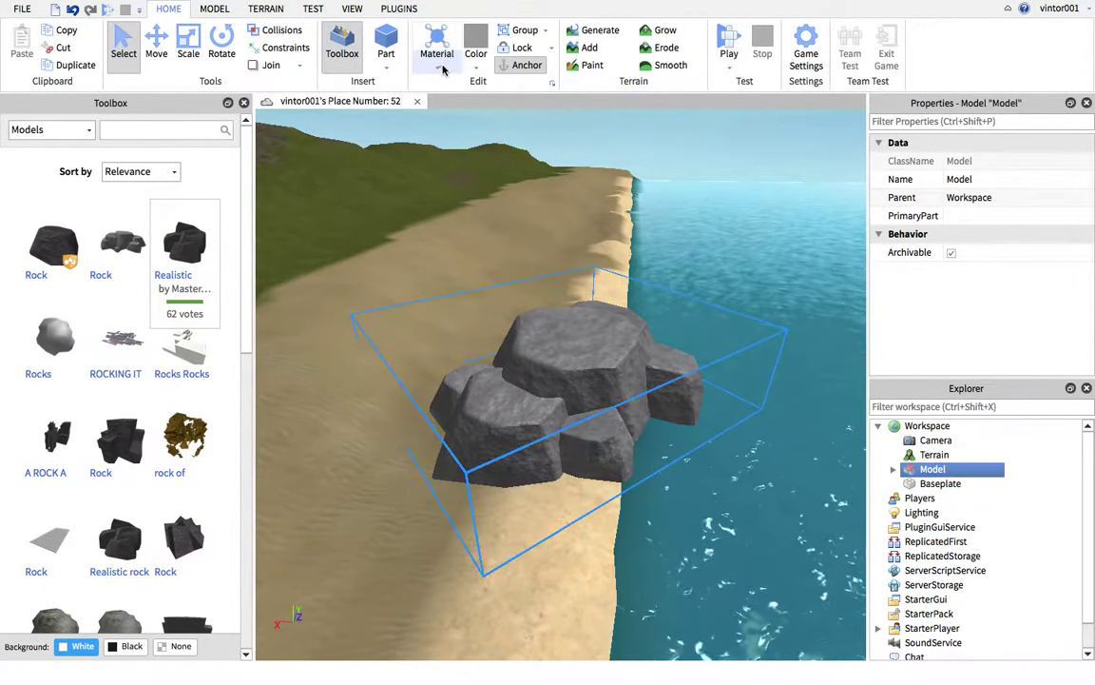
pyautogui.click(475, 58)
pyautogui.click(581, 312)
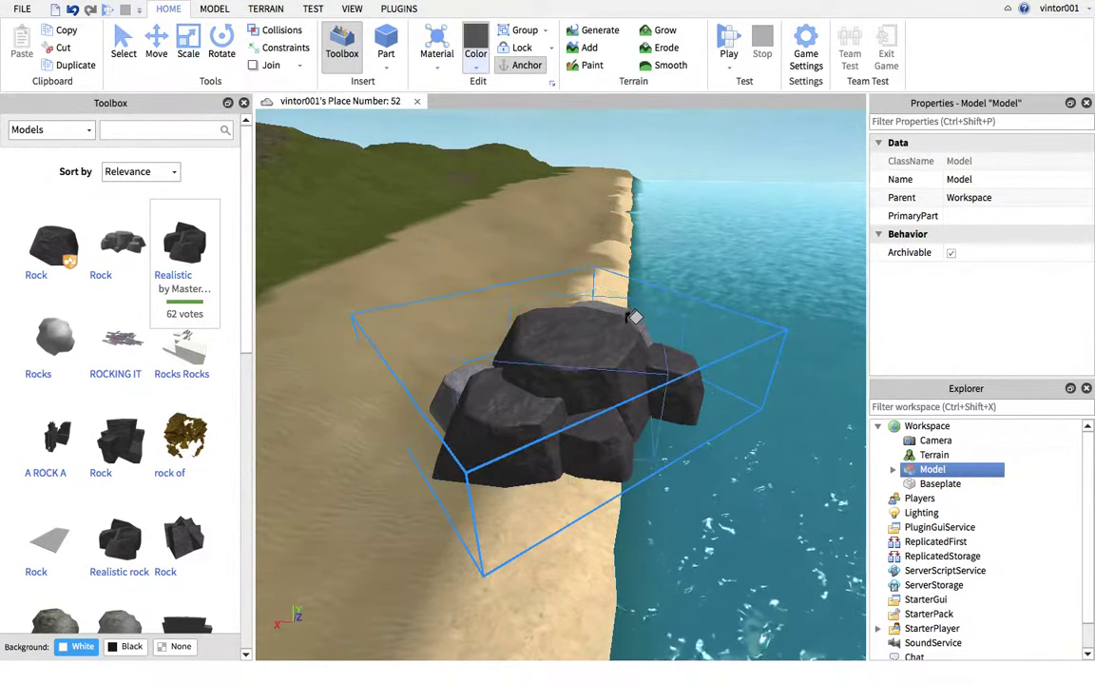
pyautogui.moveTo(635, 309); pyautogui.dragTo(548, 404, button='right')
pyautogui.moveTo(571, 362); pyautogui.dragTo(574, 390, button='right')
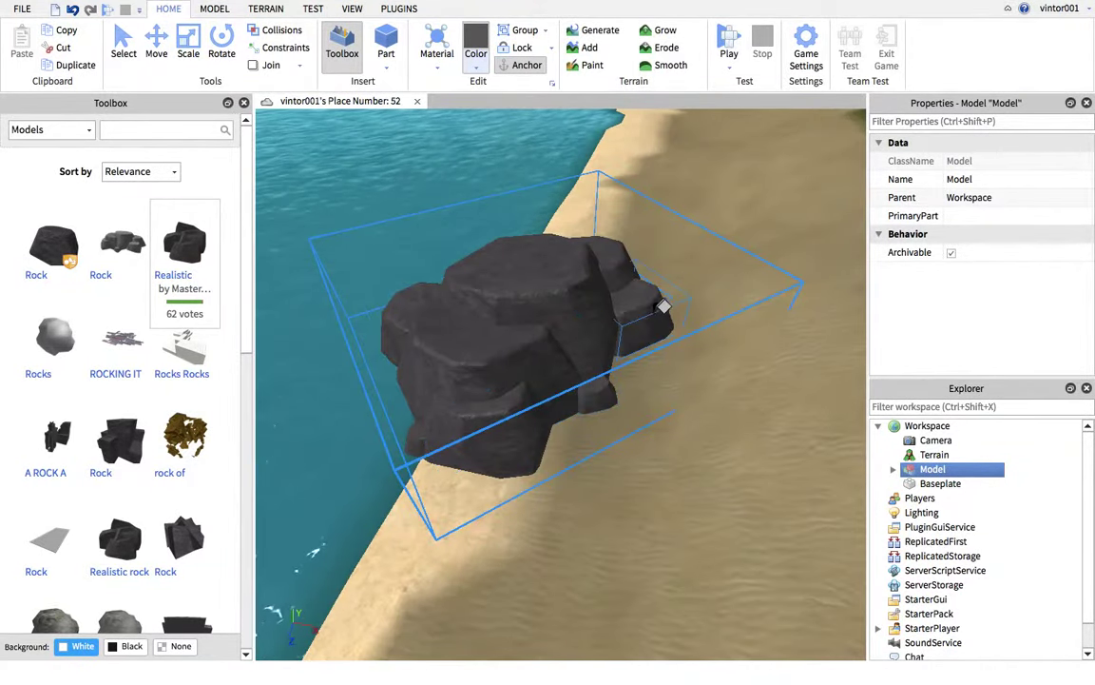
pyautogui.press('a')
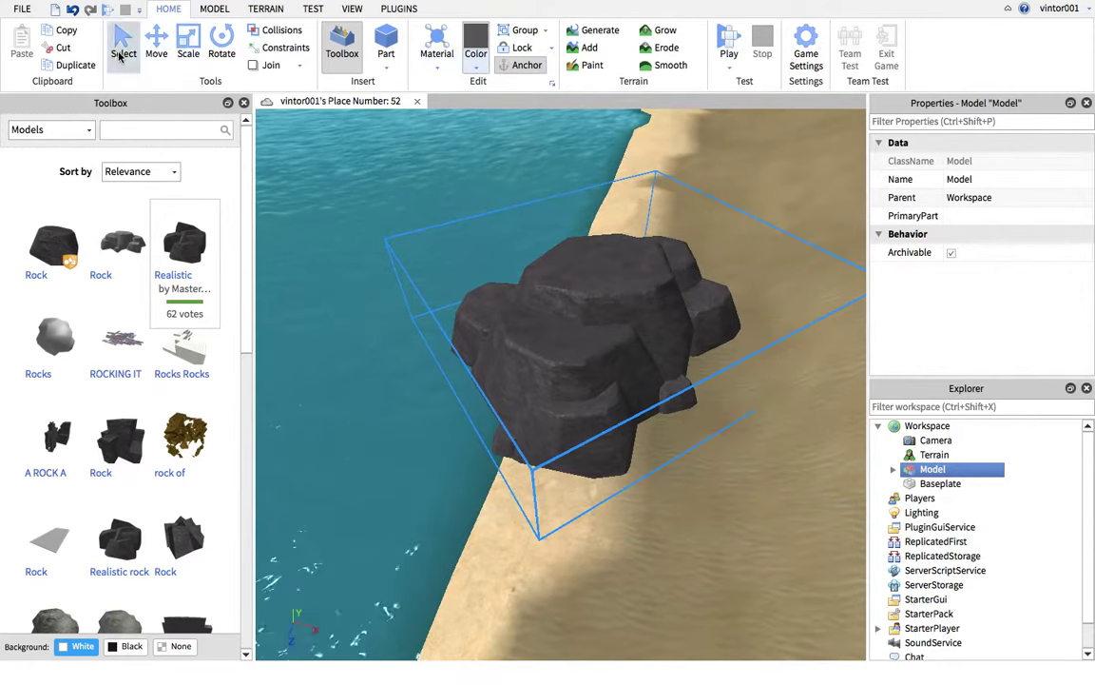
# - Lower the dark rock cluster slightly into the sandy shoreline with the Move tool, and deselect it
pyautogui.moveTo(418, 168); pyautogui.dragTo(449, 181, button='right')
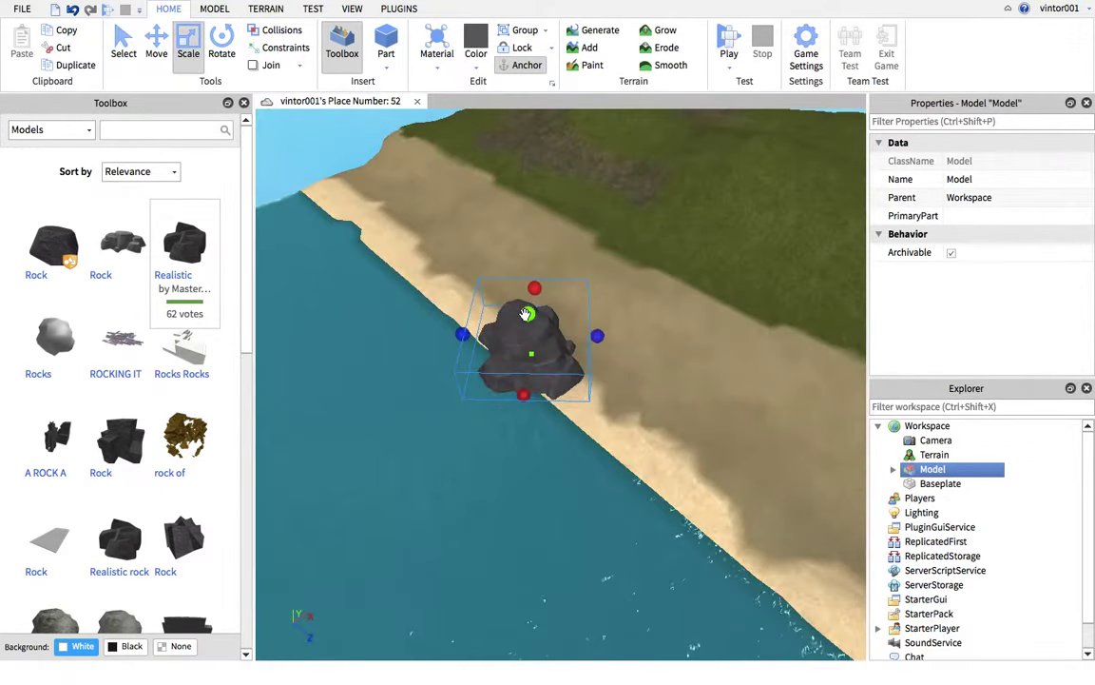
pyautogui.click(154, 45)
pyautogui.scroll(5, 449, 277)
pyautogui.moveTo(429, 255); pyautogui.dragTo(429, 290)
pyautogui.scroll(-4, 507, 232)
pyautogui.scroll(-4, 507, 232)
pyautogui.moveTo(507, 232); pyautogui.dragTo(516, 207, button='right')
pyautogui.scroll(4, 507, 232)
pyautogui.scroll(-5, 507, 232)
pyautogui.click(516, 208)
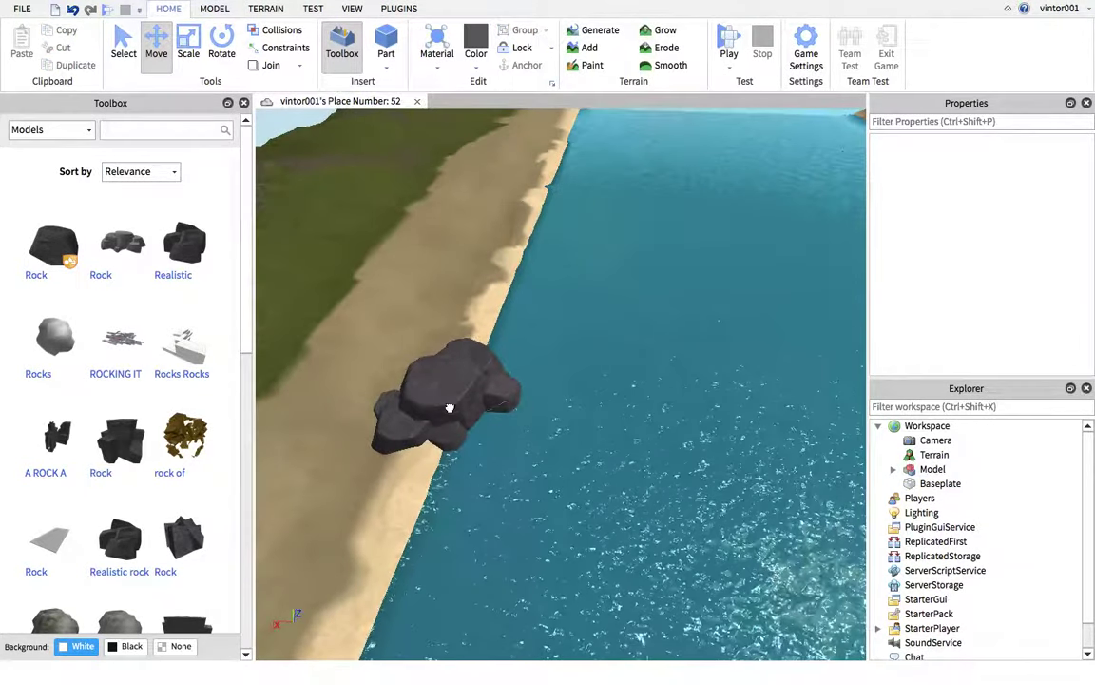
# - Duplicate the dark rock cluster and move the copy across the river to the opposite bank's shoreline
pyautogui.click(452, 391)
pyautogui.hotkey('ctrl', 'd')
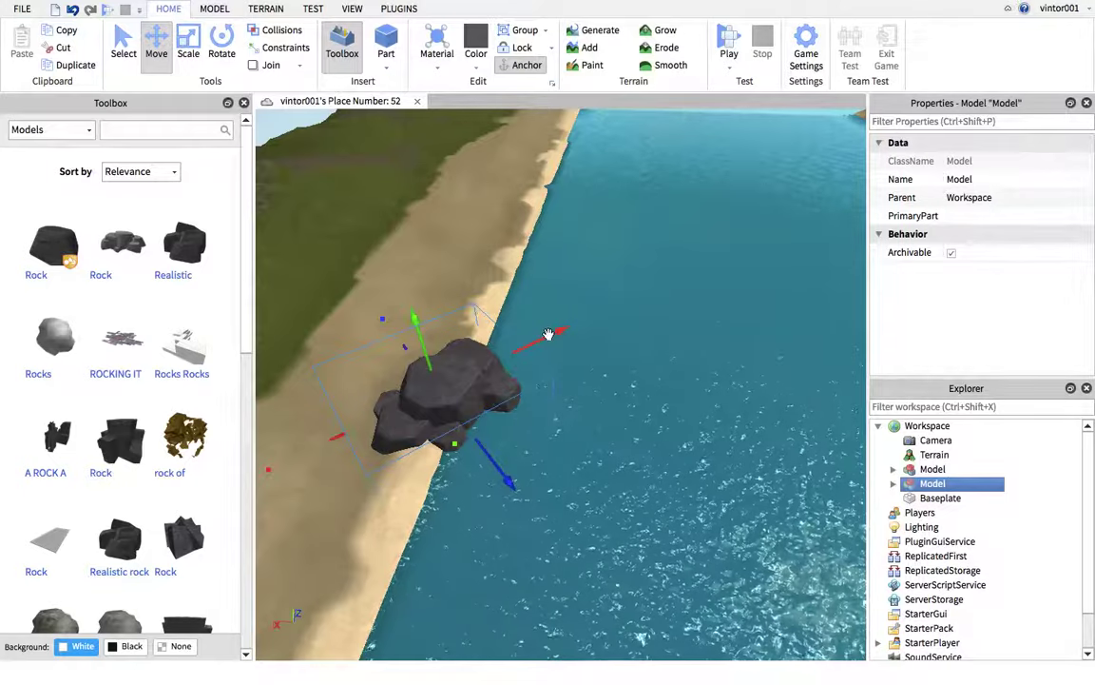
pyautogui.moveTo(549, 334); pyautogui.dragTo(628, 289)
pyautogui.moveTo(628, 289); pyautogui.dragTo(628, 289, button='right')
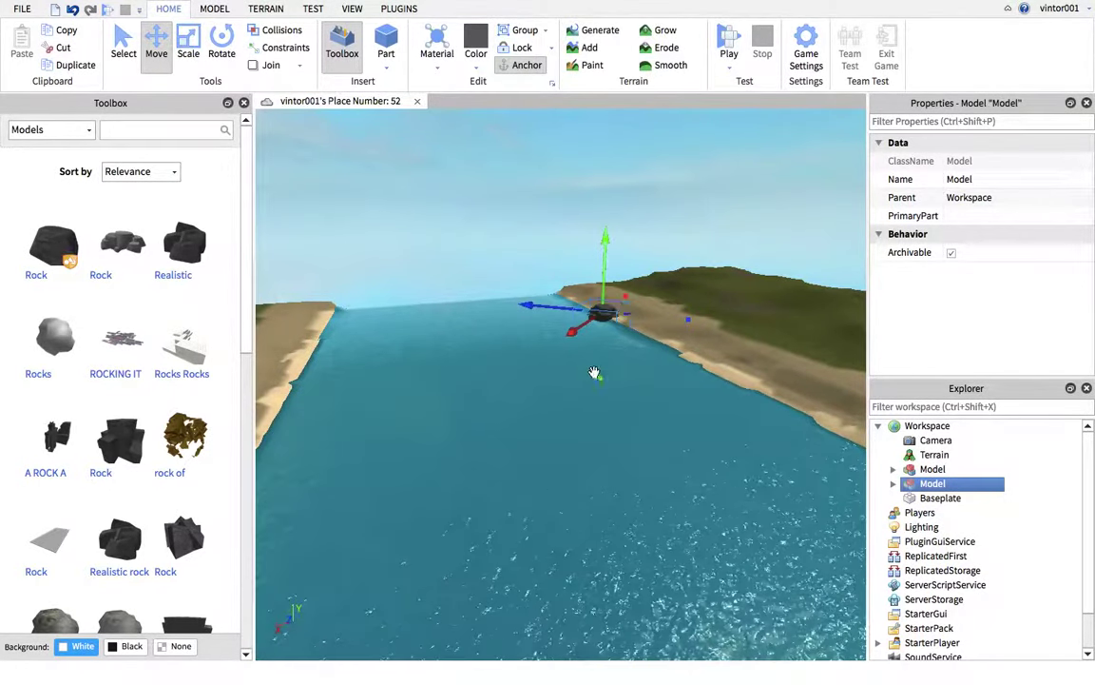
pyautogui.press('w')
pyautogui.moveTo(593, 373); pyautogui.dragTo(592, 372, button='right')
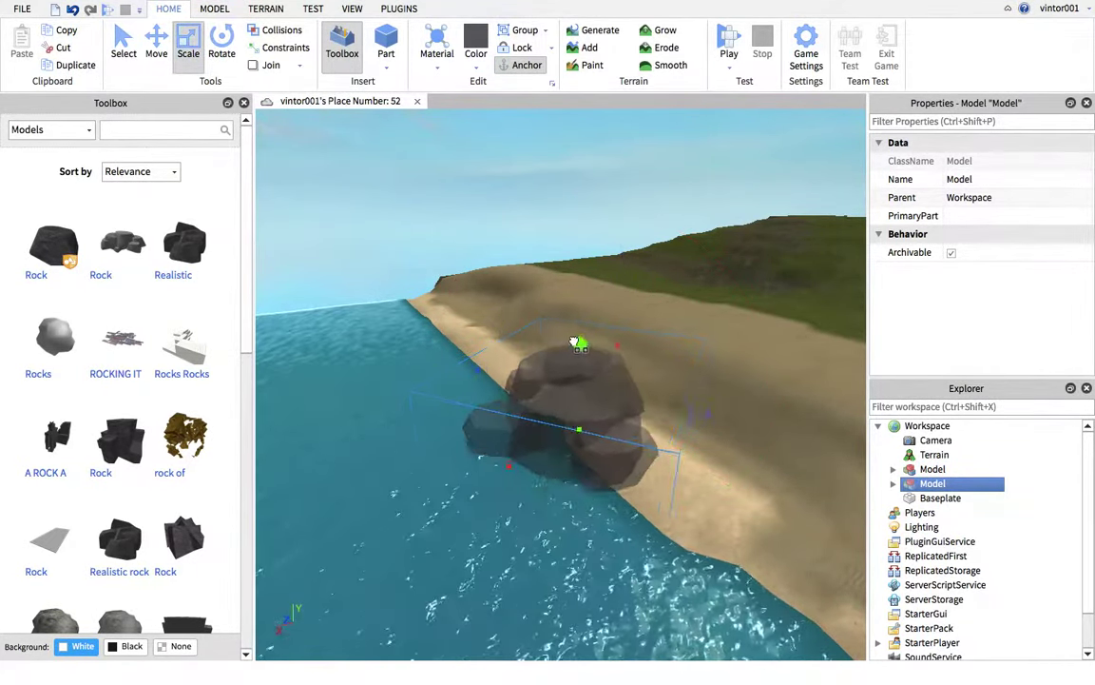
# - Lower the duplicated rock cluster slightly into the sandy shoreline with the Move tool, and deselect it
pyautogui.press('s')
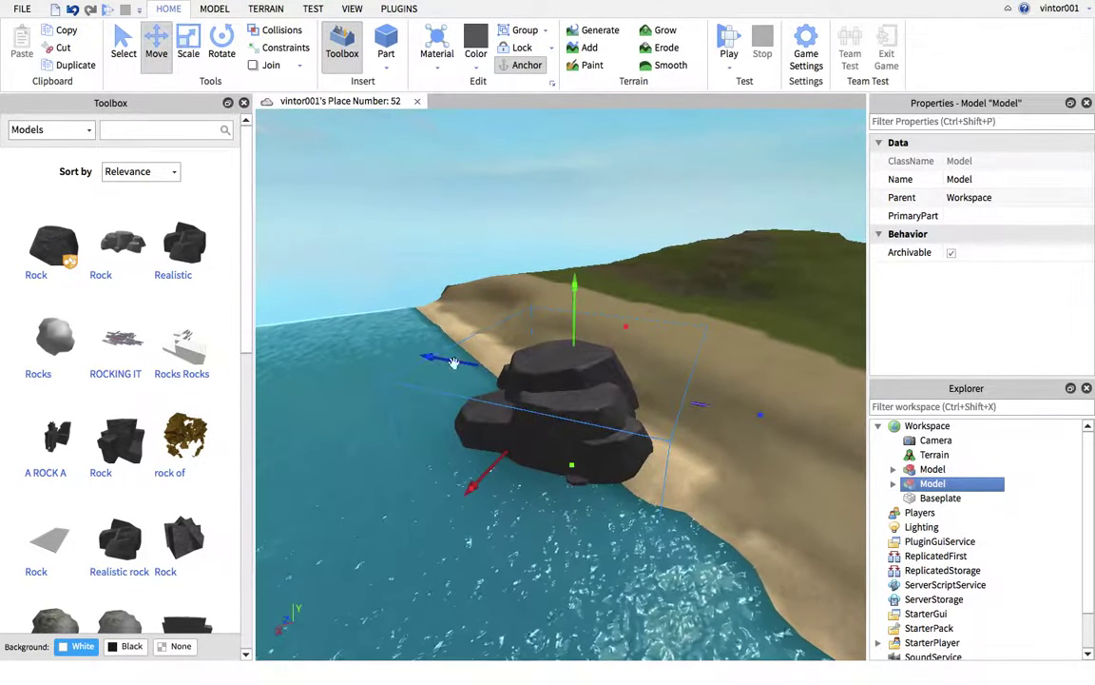
pyautogui.moveTo(573, 470); pyautogui.dragTo(573, 480)
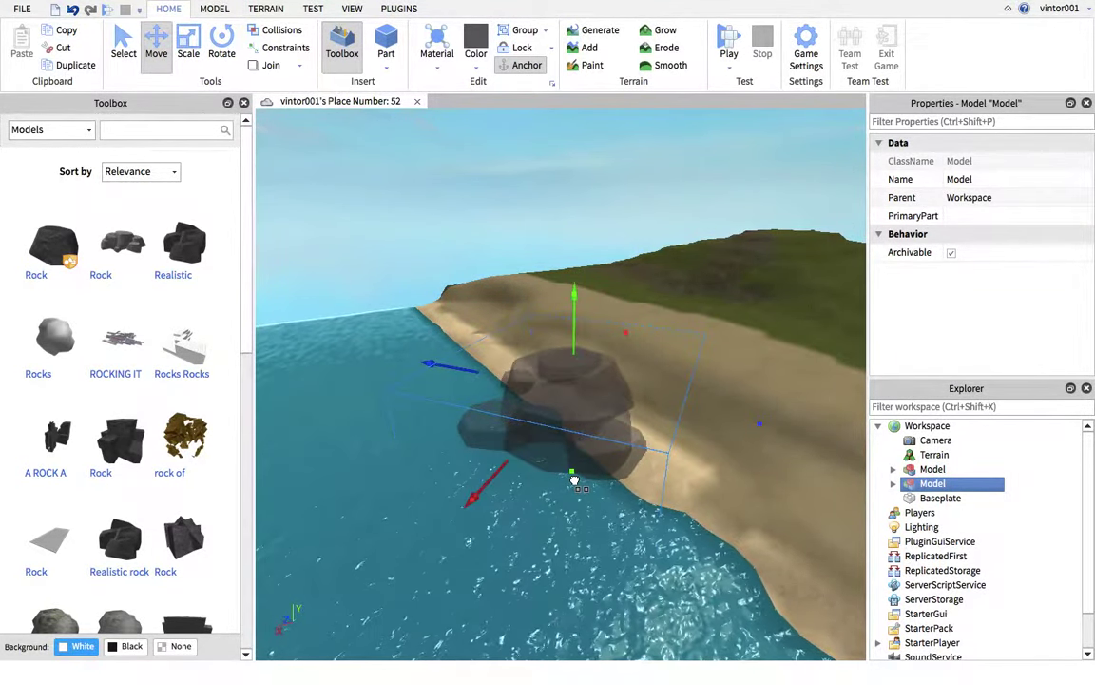
pyautogui.click(643, 489)
pyautogui.press('w')
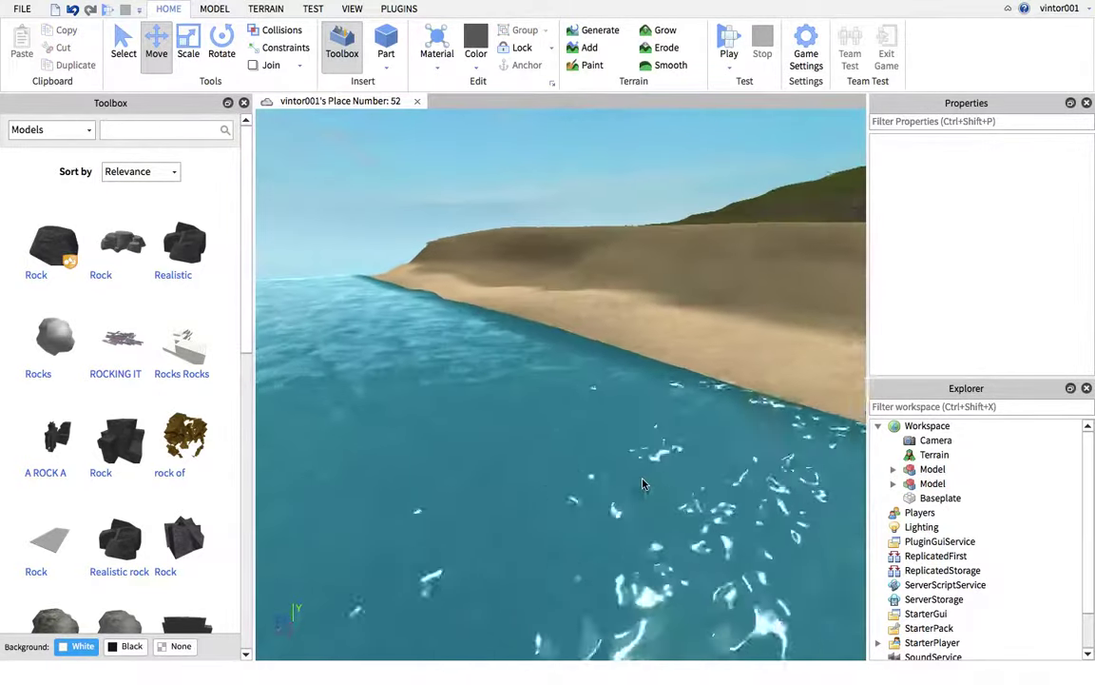
# - Grow Sand terrain beneath the duplicated rock cluster from the riverbed, using a smaller brush and reduced strength
pyautogui.moveTo(643, 483); pyautogui.dragTo(474, 301, button='right')
pyautogui.press('s')
pyautogui.click(268, 9)
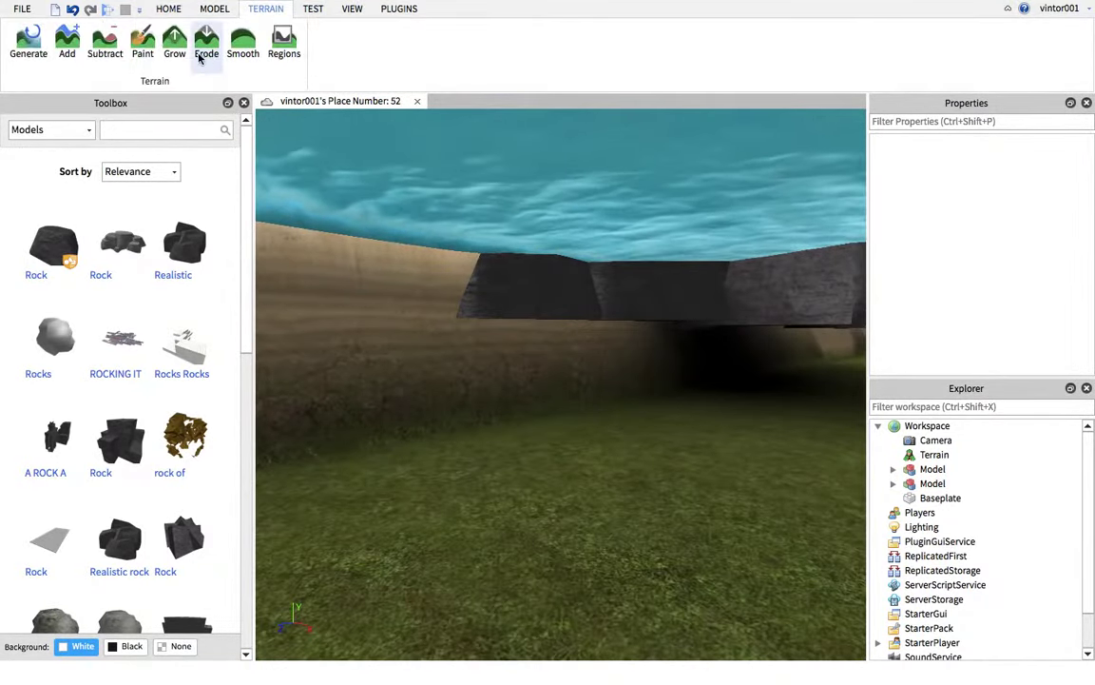
pyautogui.click(175, 43)
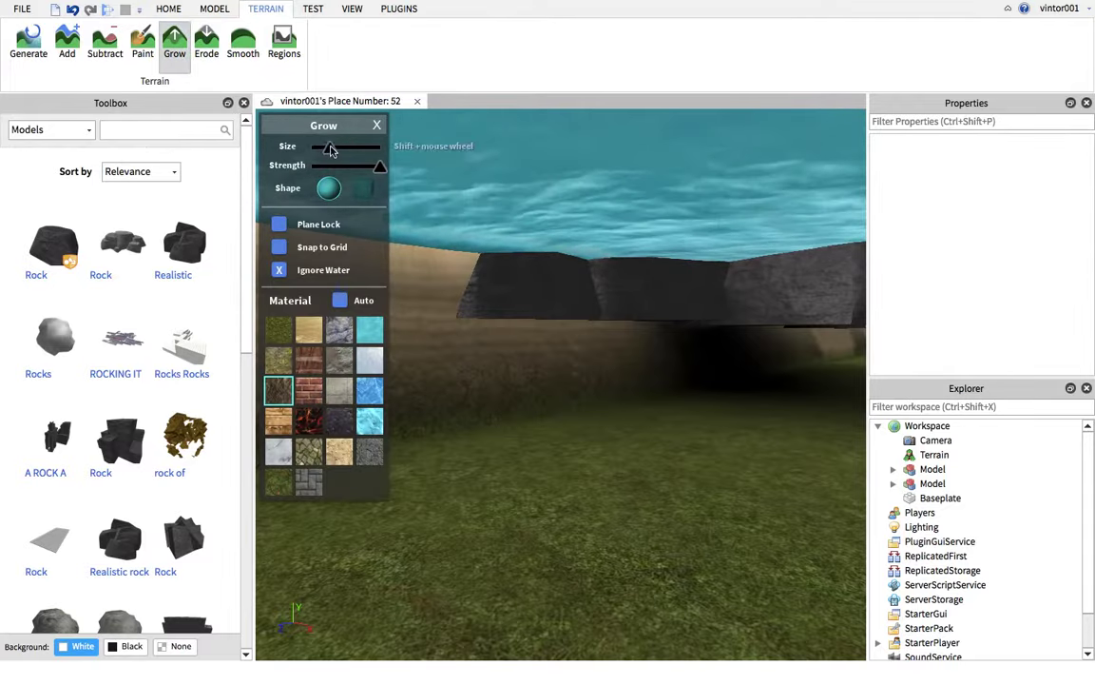
pyautogui.press('s')
pyautogui.moveTo(493, 318)
pyautogui.mouseDown(button='right')
pyautogui.moveTo(535, 386)
pyautogui.moveTo(382, 254)
pyautogui.mouseUp(button='right')
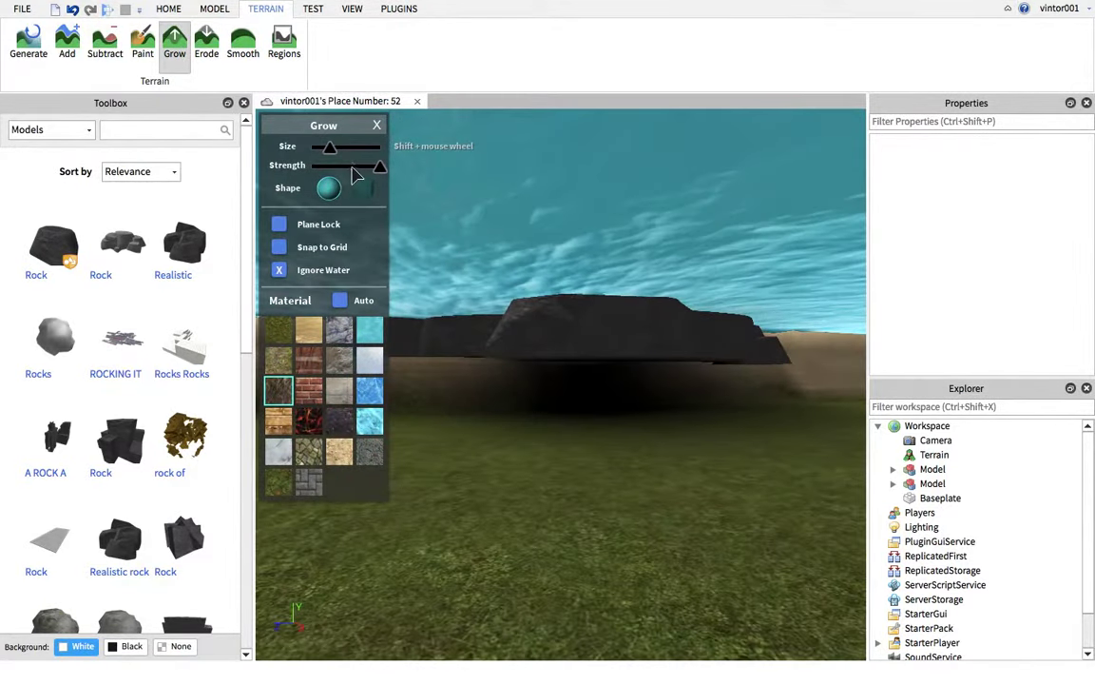
pyautogui.click(351, 167)
pyautogui.press('a')
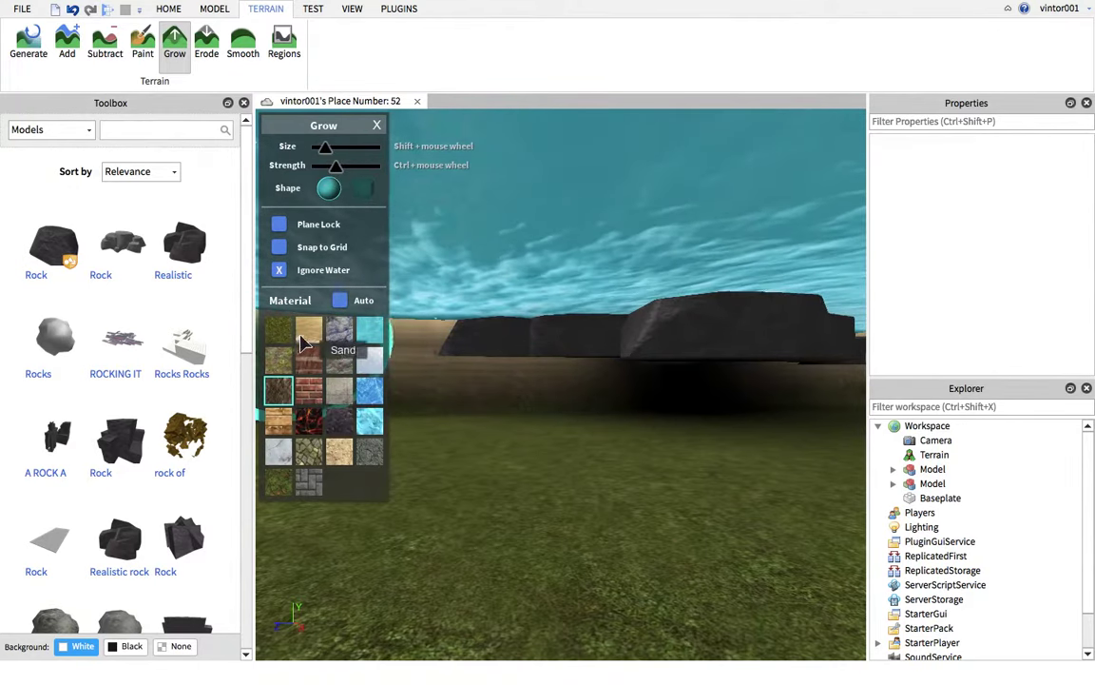
pyautogui.click(298, 344)
pyautogui.moveTo(508, 436)
pyautogui.mouseDown()
pyautogui.moveTo(437, 381)
pyautogui.moveTo(432, 333)
pyautogui.moveTo(548, 386)
pyautogui.moveTo(523, 385)
pyautogui.moveTo(543, 411)
pyautogui.moveTo(595, 373)
pyautogui.moveTo(557, 394)
pyautogui.moveTo(640, 406)
pyautogui.moveTo(603, 372)
pyautogui.moveTo(568, 359)
pyautogui.moveTo(534, 356)
pyautogui.moveTo(486, 386)
pyautogui.moveTo(538, 386)
pyautogui.mouseUp()
pyautogui.press('d')
pyautogui.moveTo(525, 384); pyautogui.dragTo(517, 348, button='right')
# - Erode the excess sand protruding into the water around the duplicated rock cluster
pyautogui.click(207, 44)
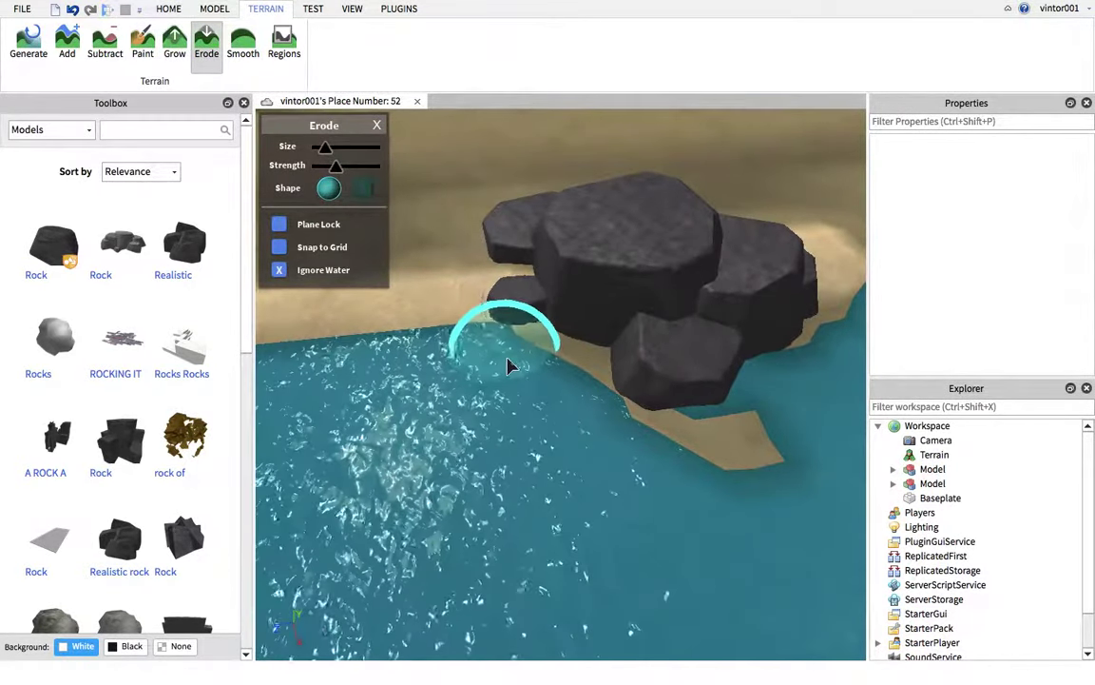
pyautogui.moveTo(509, 367)
pyautogui.mouseDown()
pyautogui.moveTo(596, 379)
pyautogui.moveTo(725, 456)
pyautogui.moveTo(686, 439)
pyautogui.mouseUp()
pyautogui.moveTo(684, 437)
pyautogui.mouseDown(button='right')
pyautogui.moveTo(694, 440)
pyautogui.moveTo(523, 457)
pyautogui.moveTo(538, 449)
pyautogui.mouseUp(button='right')
pyautogui.press('s')
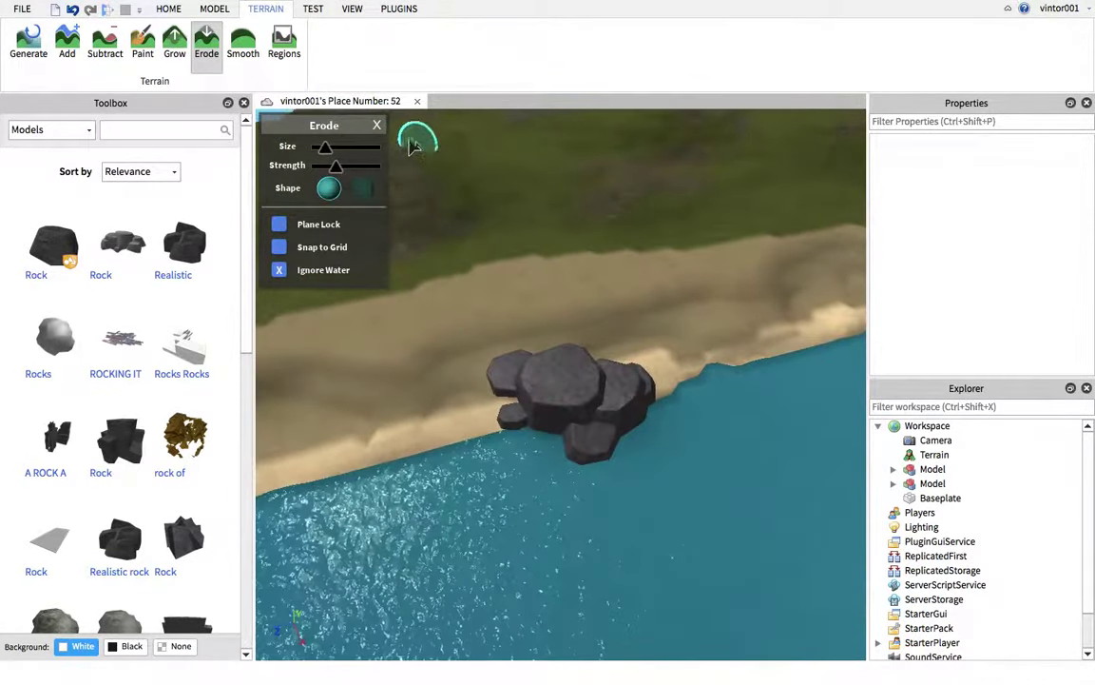
pyautogui.moveTo(565, 359); pyautogui.dragTo(599, 344, button='right')
pyautogui.press('s')
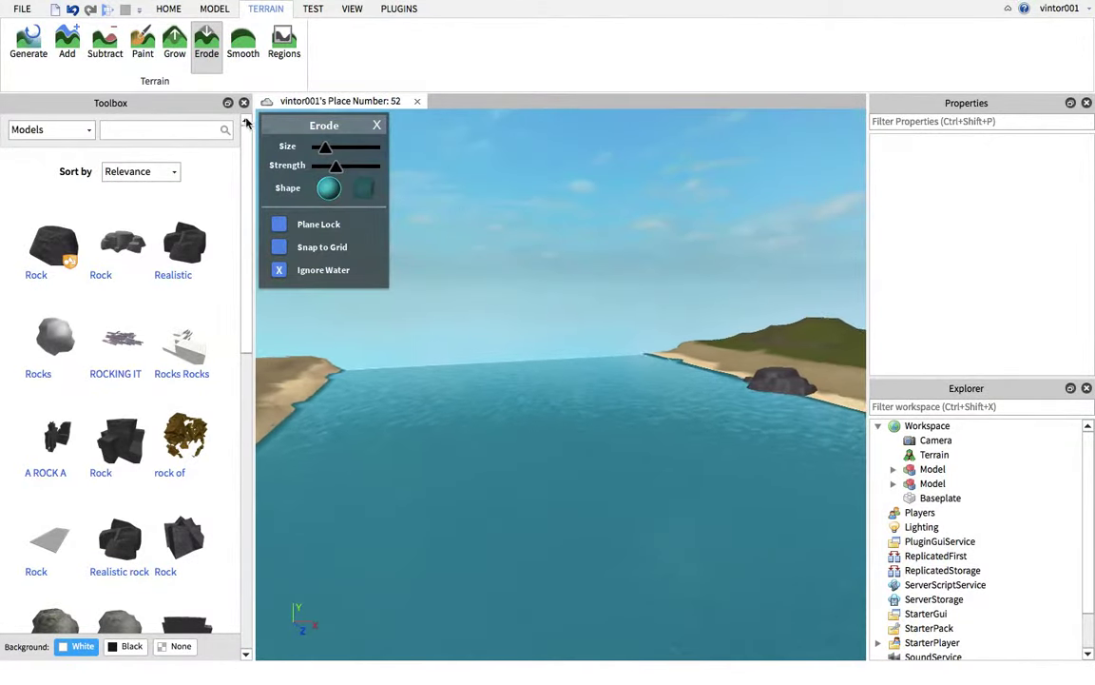
# - Grow Sand terrain beneath the original rock cluster on the other bank to fill the gap under it
pyautogui.click(175, 46)
pyautogui.moveTo(540, 388); pyautogui.dragTo(540, 388, button='right')
pyautogui.press('w')
pyautogui.press('s')
pyautogui.moveTo(575, 394)
pyautogui.mouseDown()
pyautogui.moveTo(590, 387)
pyautogui.moveTo(447, 389)
pyautogui.moveTo(520, 403)
pyautogui.moveTo(464, 396)
pyautogui.moveTo(471, 406)
pyautogui.moveTo(508, 398)
pyautogui.moveTo(444, 394)
pyautogui.moveTo(500, 392)
pyautogui.moveTo(473, 387)
pyautogui.mouseUp()
pyautogui.press('d')
pyautogui.press('d')
pyautogui.moveTo(473, 387); pyautogui.dragTo(473, 387, button='right')
pyautogui.press('s')
pyautogui.press('w')
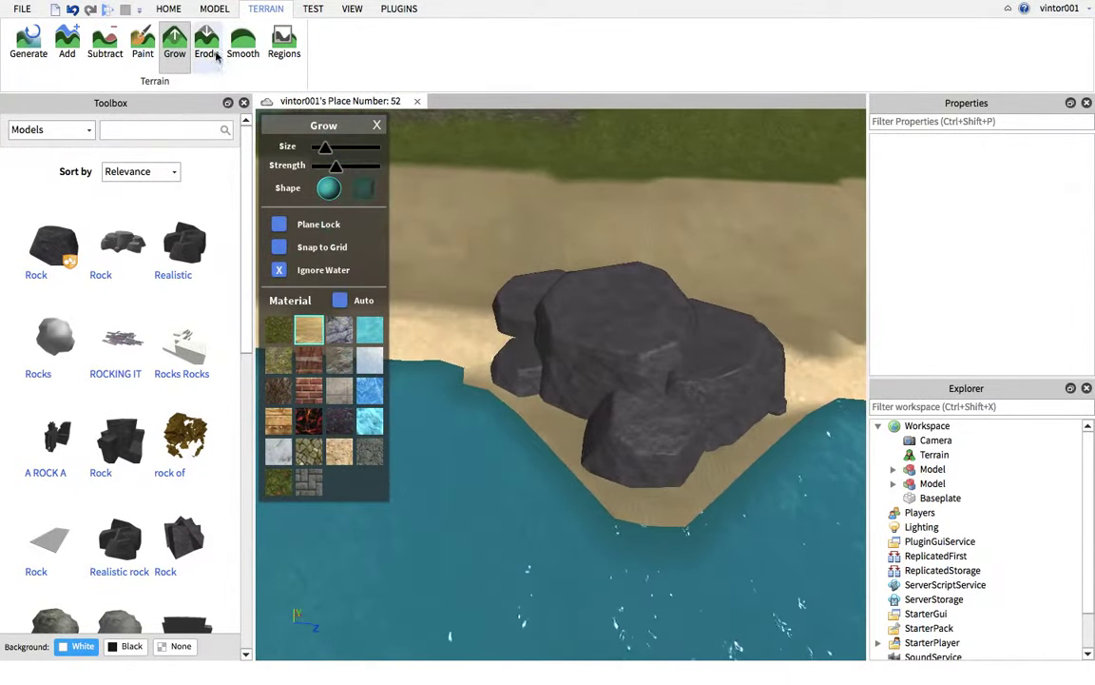
# - Erode the excess sand sticking out into the water around the original rock cluster
pyautogui.click(201, 59)
pyautogui.press('s')
pyautogui.moveTo(516, 423)
pyautogui.mouseDown()
pyautogui.moveTo(593, 466)
pyautogui.moveTo(663, 473)
pyautogui.mouseUp()
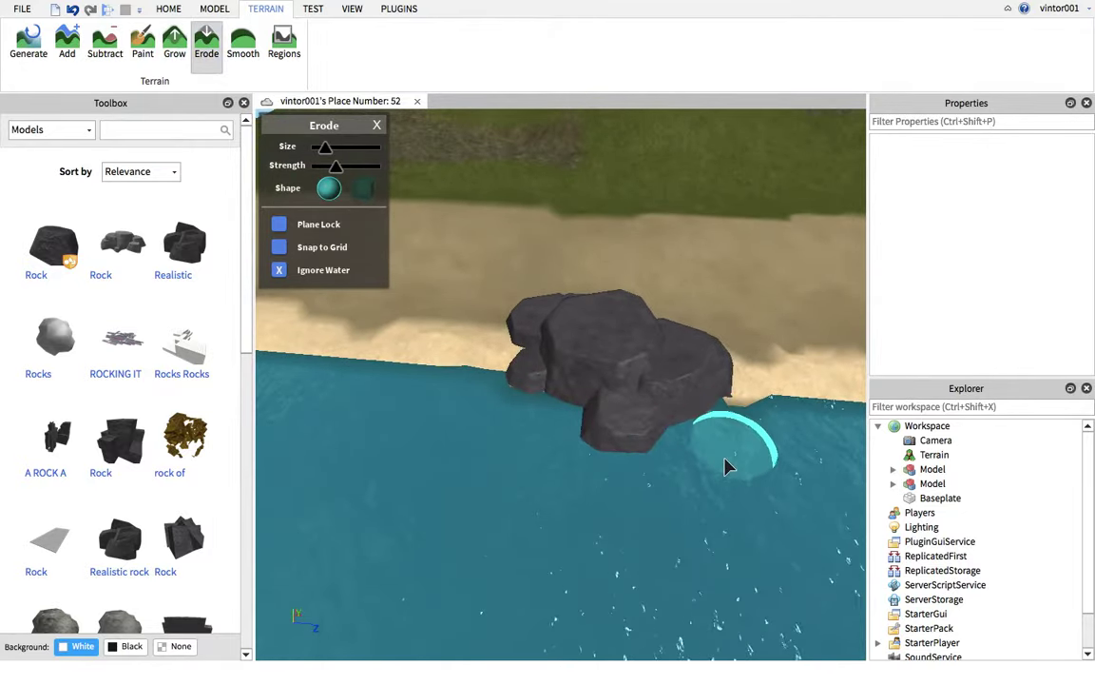
pyautogui.press('w')
pyautogui.moveTo(733, 479); pyautogui.dragTo(733, 479, button='right')
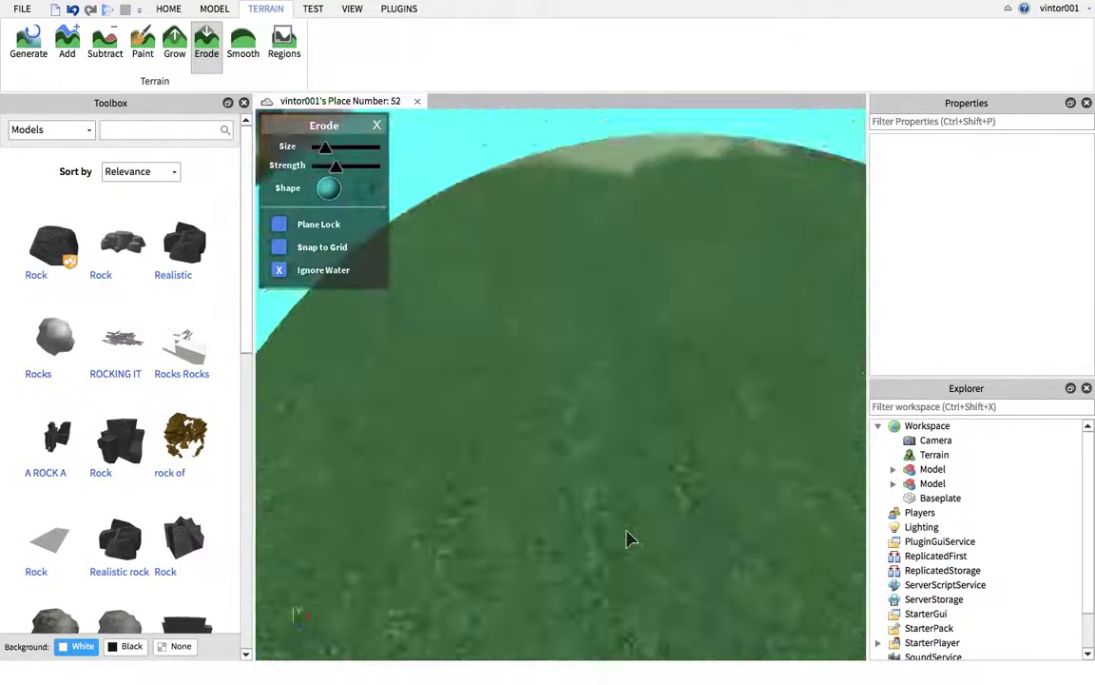
# - Leave the Erode tool and insert the single dark Rock model on the sand of the duplicated cluster's bank
pyautogui.moveTo(631, 539); pyautogui.dragTo(566, 408, button='right')
pyautogui.click(378, 126)
pyautogui.moveTo(470, 262); pyautogui.dragTo(470, 262, button='right')
pyautogui.press('s')
pyautogui.press('w')
pyautogui.press('d')
pyautogui.moveTo(59, 254)
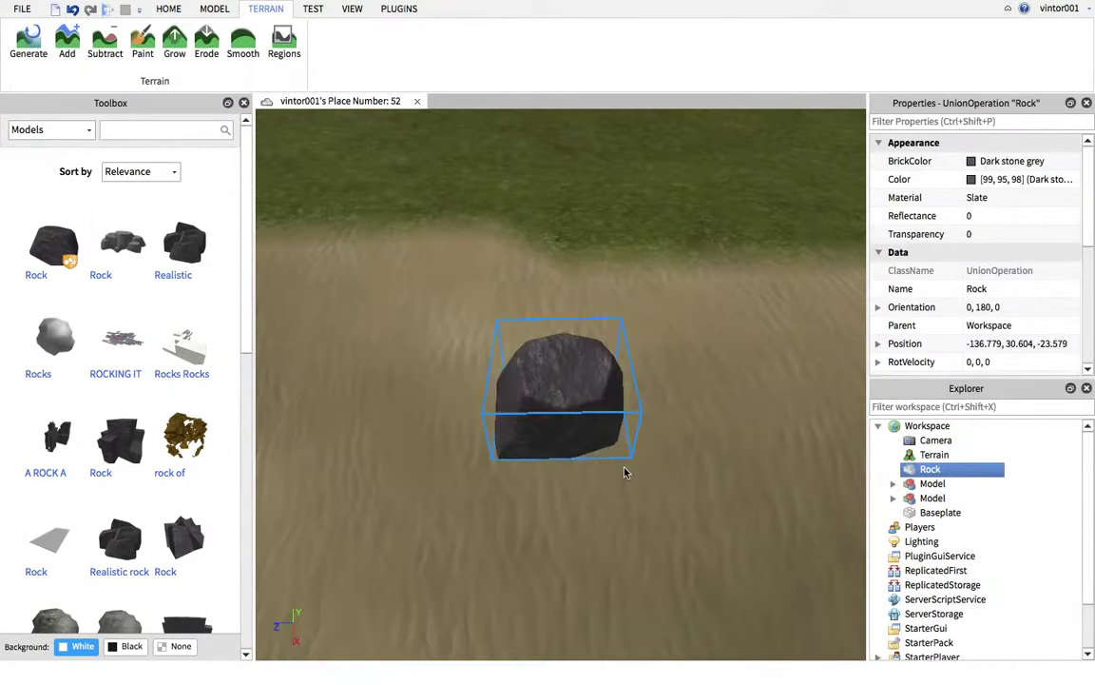
# - Tilt the inserted rock 10 degrees about its Z axis with the Rotate tool
pyautogui.press('a')
pyautogui.moveTo(626, 470); pyautogui.dragTo(539, 412, button='right')
pyautogui.press('w')
pyautogui.press('d')
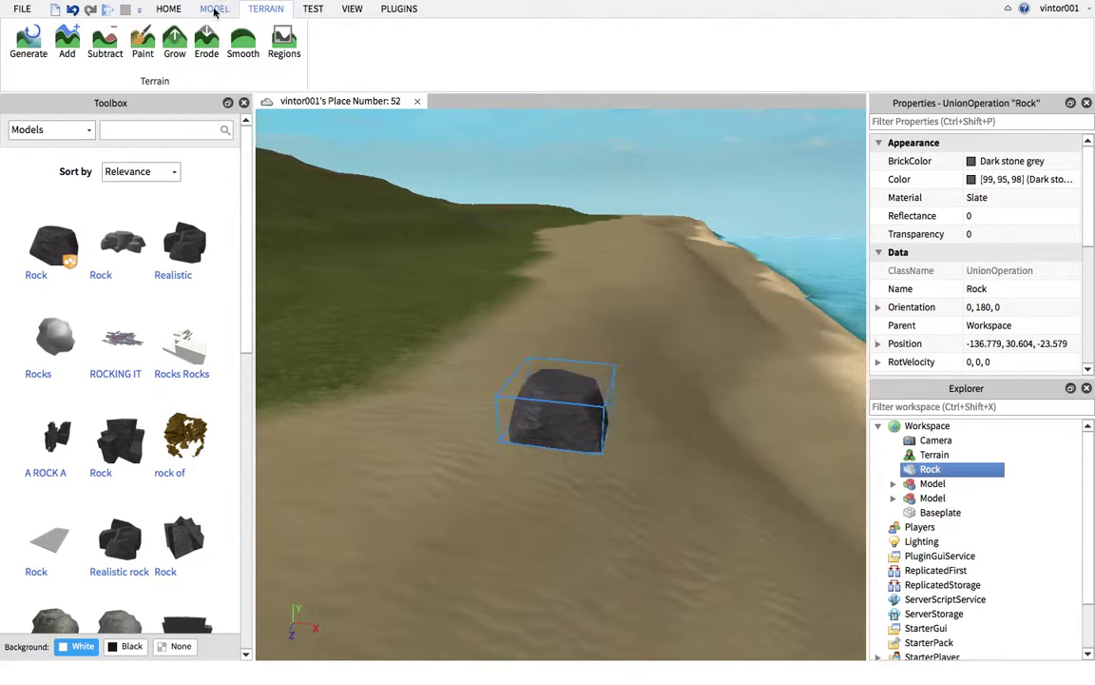
pyautogui.click(179, 10)
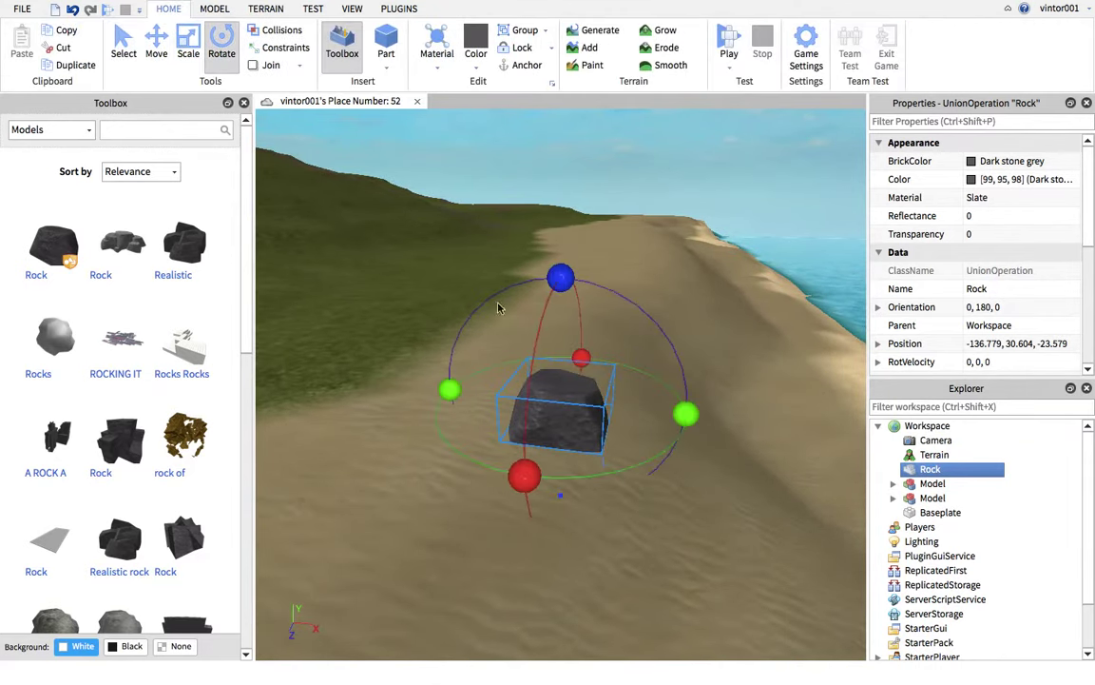
pyautogui.press('w')
pyautogui.press('d')
pyautogui.moveTo(498, 307); pyautogui.dragTo(686, 298, button='right')
pyautogui.press('a')
pyautogui.moveTo(601, 158)
pyautogui.mouseDown()
pyautogui.moveTo(619, 147)
pyautogui.moveTo(616, 174)
pyautogui.mouseUp()
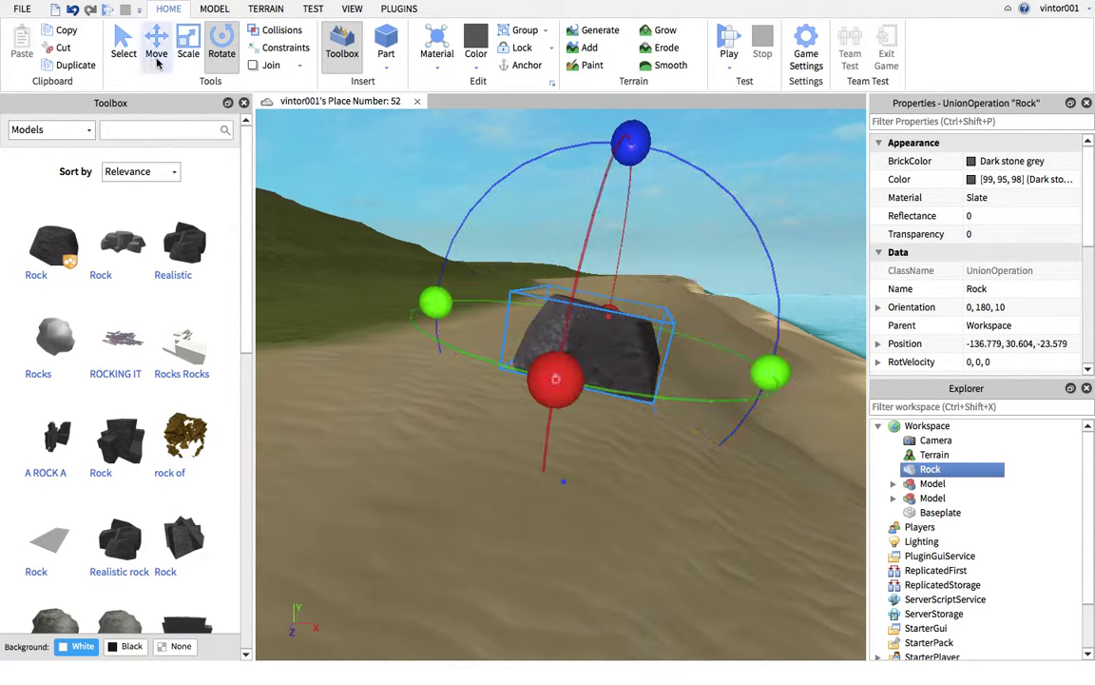
# - Sink the tilted rock slightly into the sand with the Move tool, and deselect it
pyautogui.click(158, 61)
pyautogui.moveTo(568, 461); pyautogui.dragTo(558, 501)
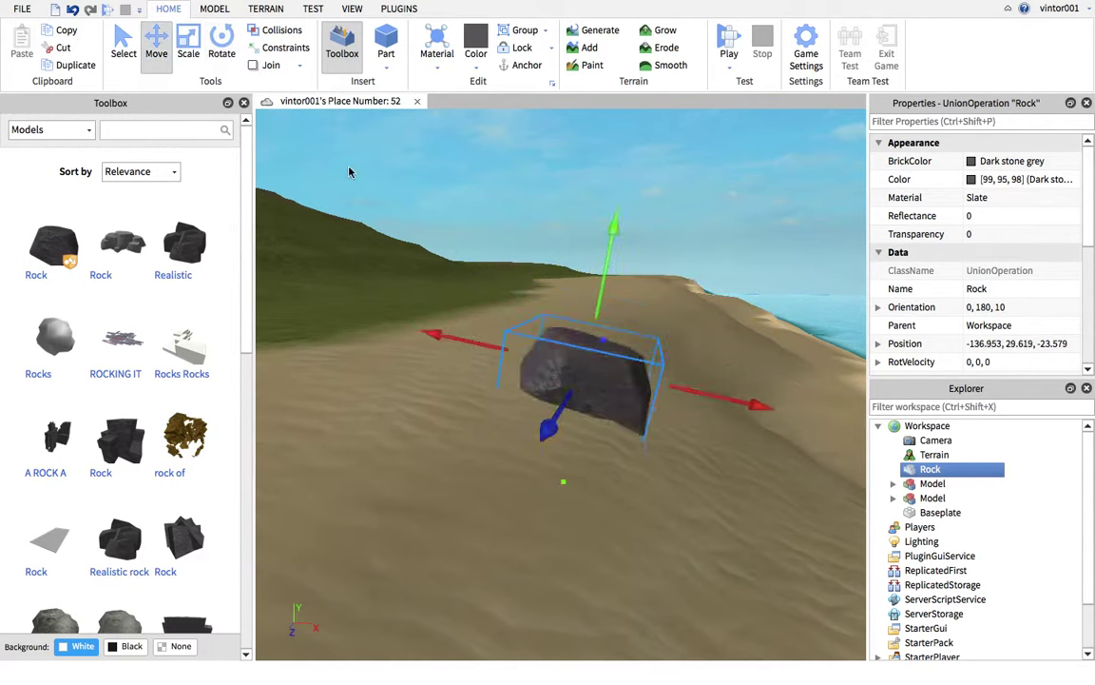
pyautogui.click(193, 59)
pyautogui.scroll(-3, 476, 254)
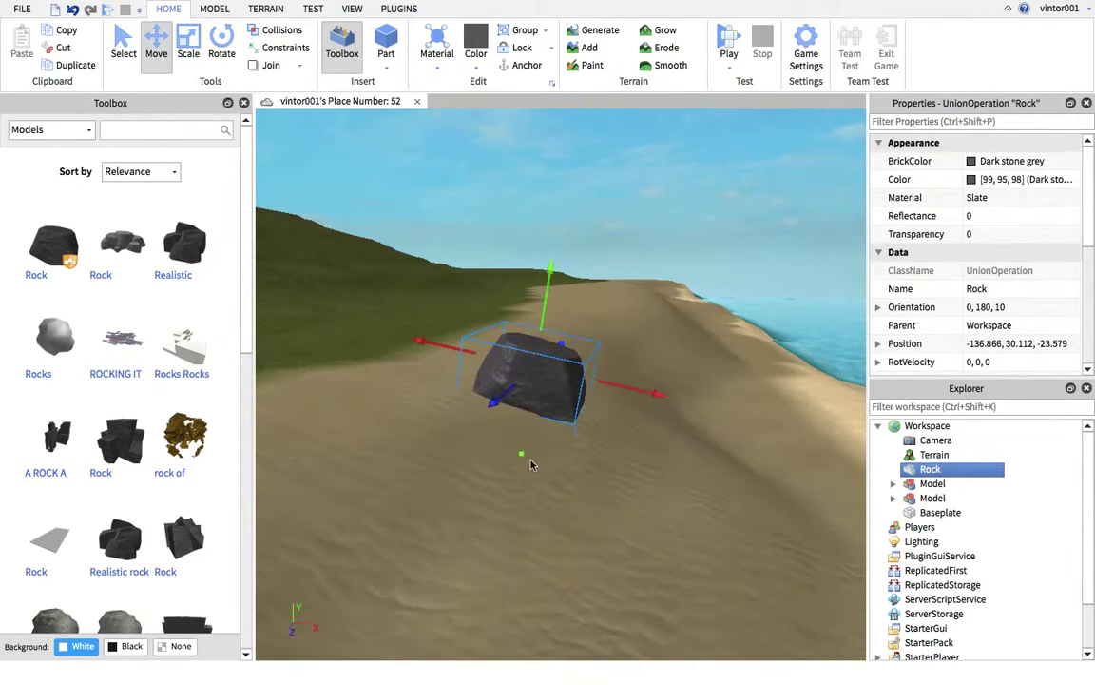
pyautogui.click(590, 483)
# - Insert the Realistic rock model on the original cluster's sandy bank, lower it and tilt it to -10 degrees about Z
pyautogui.moveTo(585, 482); pyautogui.dragTo(584, 482, button='right')
pyautogui.scroll(-8, 585, 482)
pyautogui.moveTo(585, 483); pyautogui.dragTo(585, 482, button='right')
pyautogui.press('w')
pyautogui.press('w')
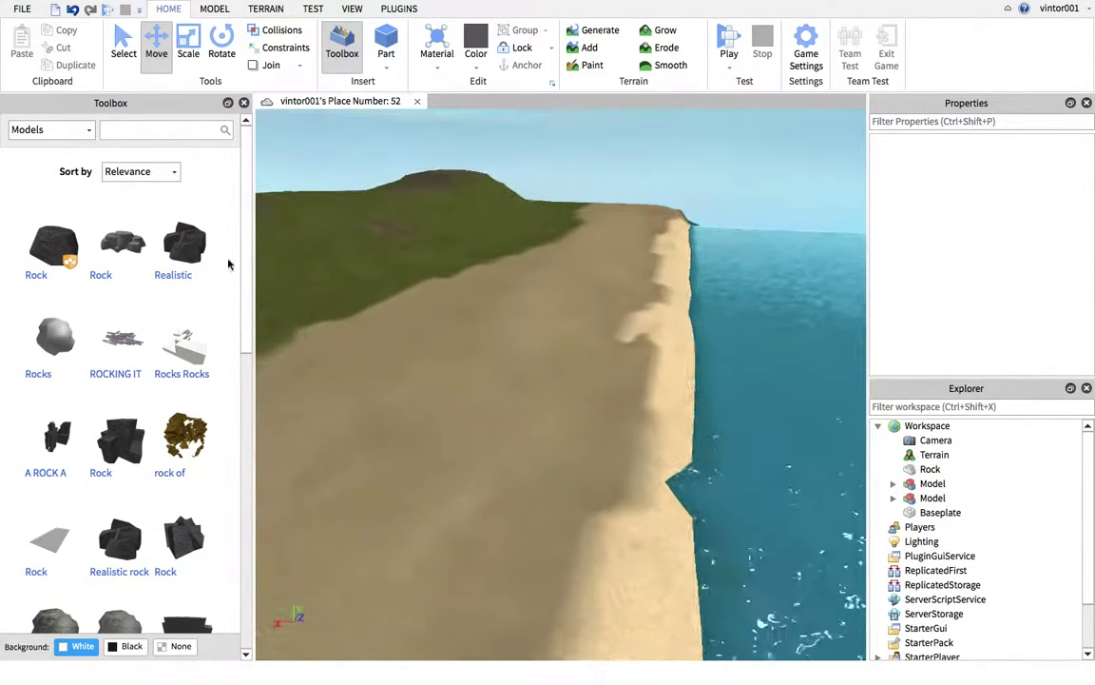
pyautogui.click(175, 243)
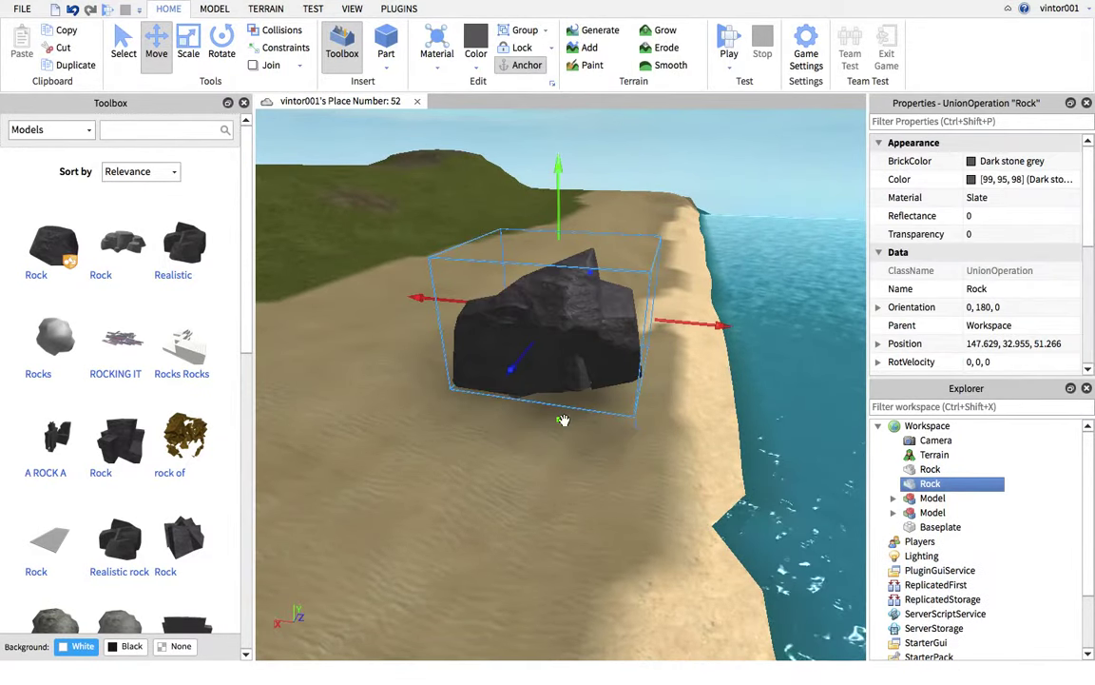
pyautogui.moveTo(560, 421); pyautogui.dragTo(561, 445)
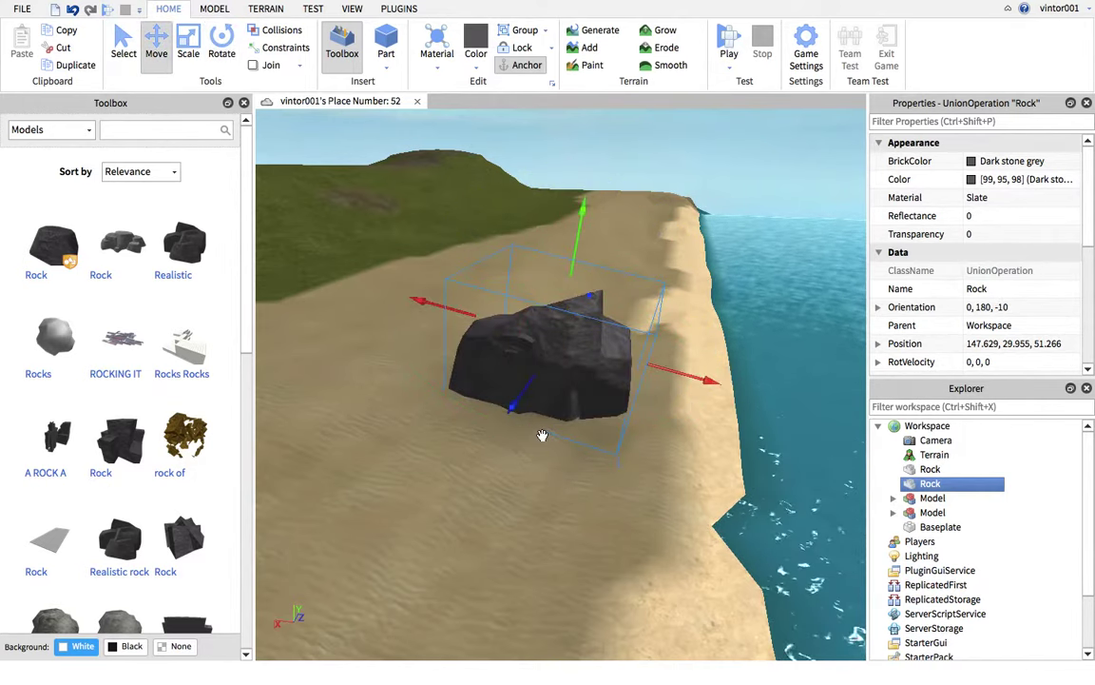
# - Sink the realistic rock deeper into the sand to a height of 27, and deselect it
pyautogui.click(614, 493)
pyautogui.moveTo(612, 493); pyautogui.dragTo(679, 447, button='right')
pyautogui.press('s')
pyautogui.click(625, 364)
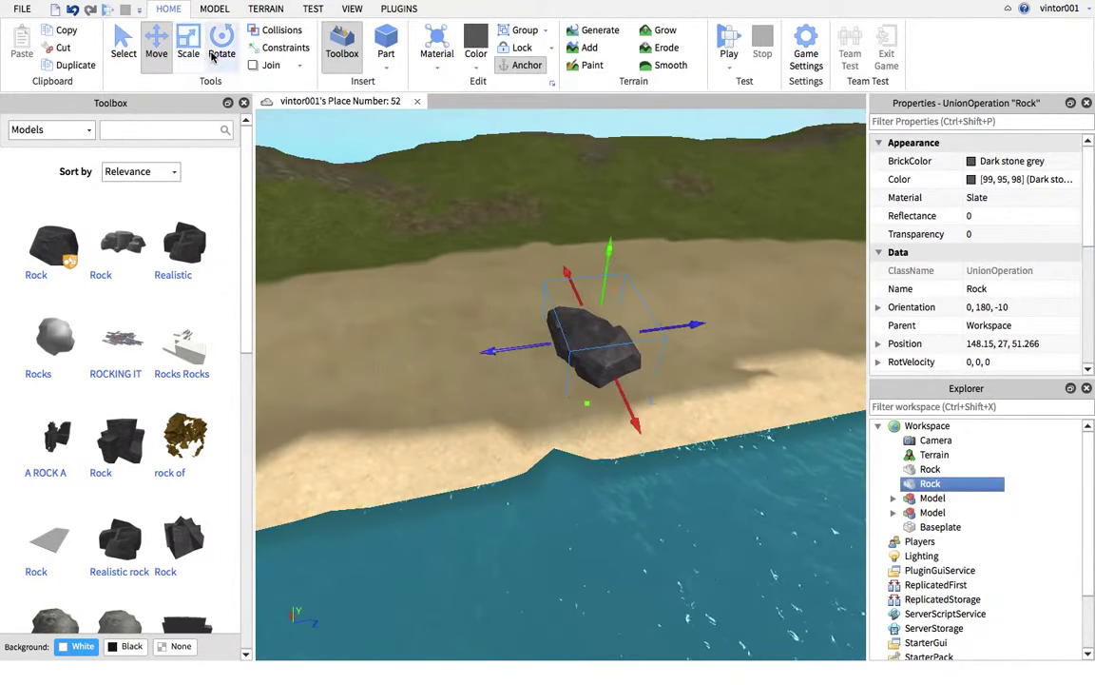
pyautogui.press('w')
pyautogui.moveTo(499, 239); pyautogui.dragTo(489, 316, button='right')
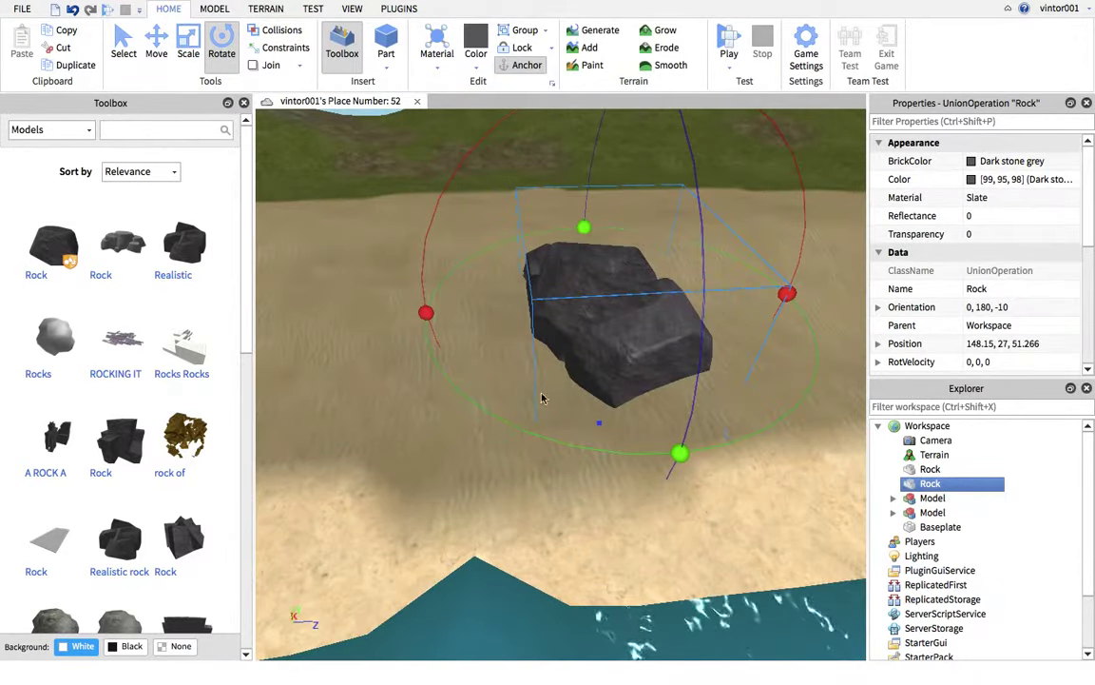
pyautogui.click(788, 455)
# - Grow grass tufts with the Grow Grass plugin along the waterline beside the original rock cluster
pyautogui.moveTo(789, 456); pyautogui.dragTo(785, 454, button='right')
pyautogui.press('s')
pyautogui.press('s')
pyautogui.moveTo(463, 249); pyautogui.dragTo(461, 248, button='right')
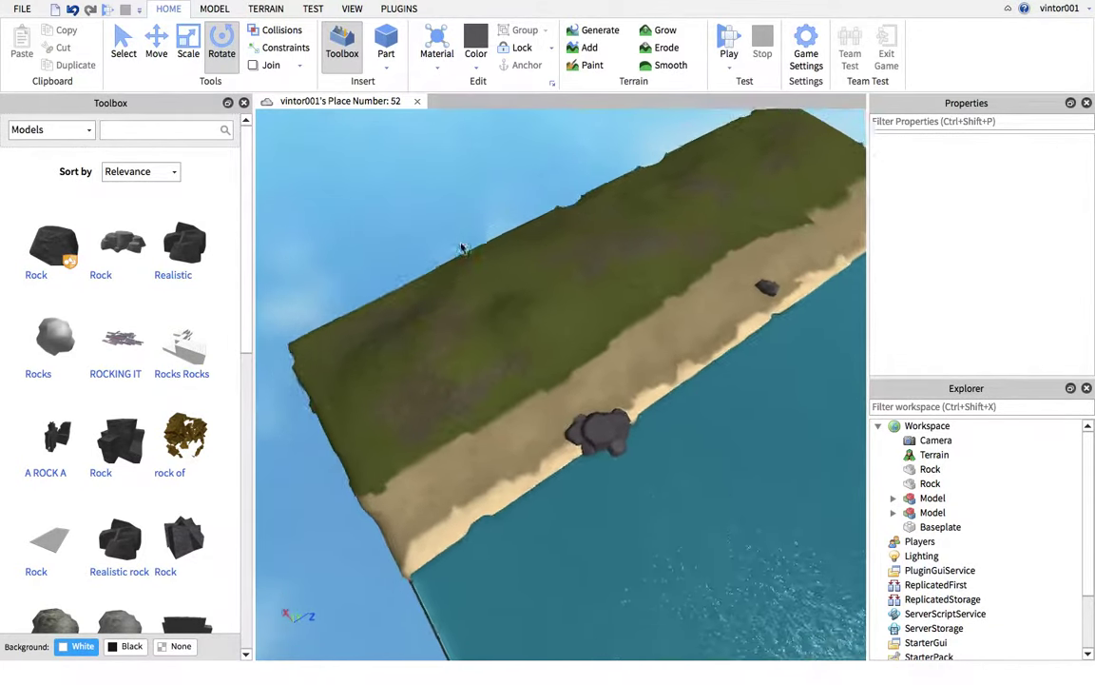
pyautogui.click(398, 8)
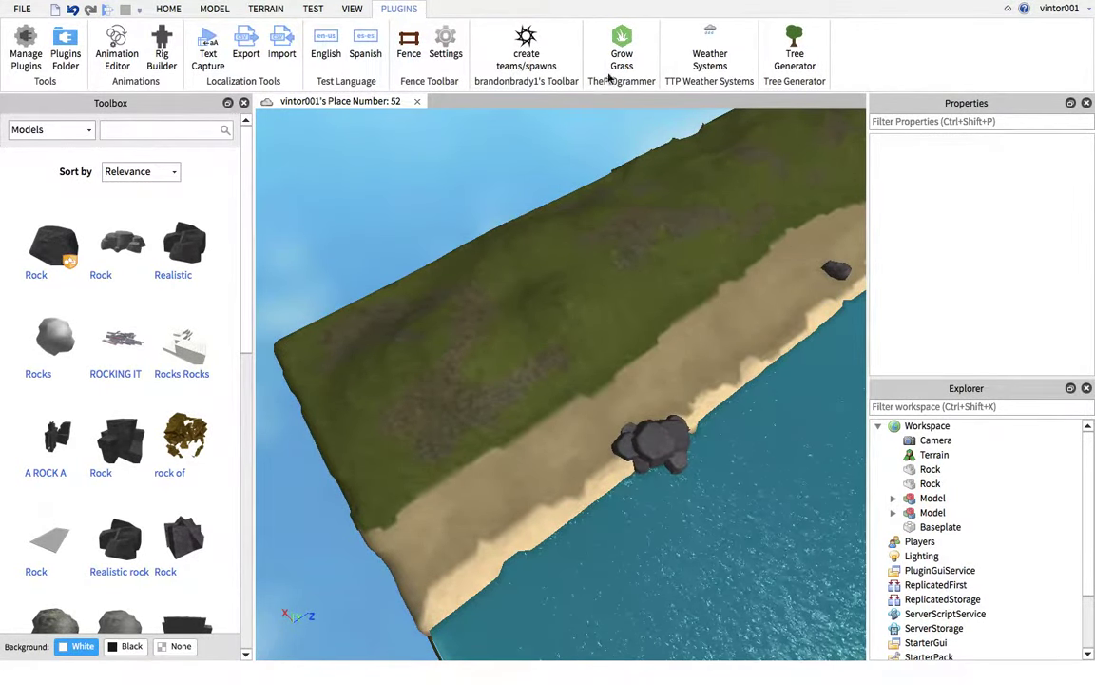
pyautogui.moveTo(585, 253); pyautogui.dragTo(583, 257, button='right')
pyautogui.press('w')
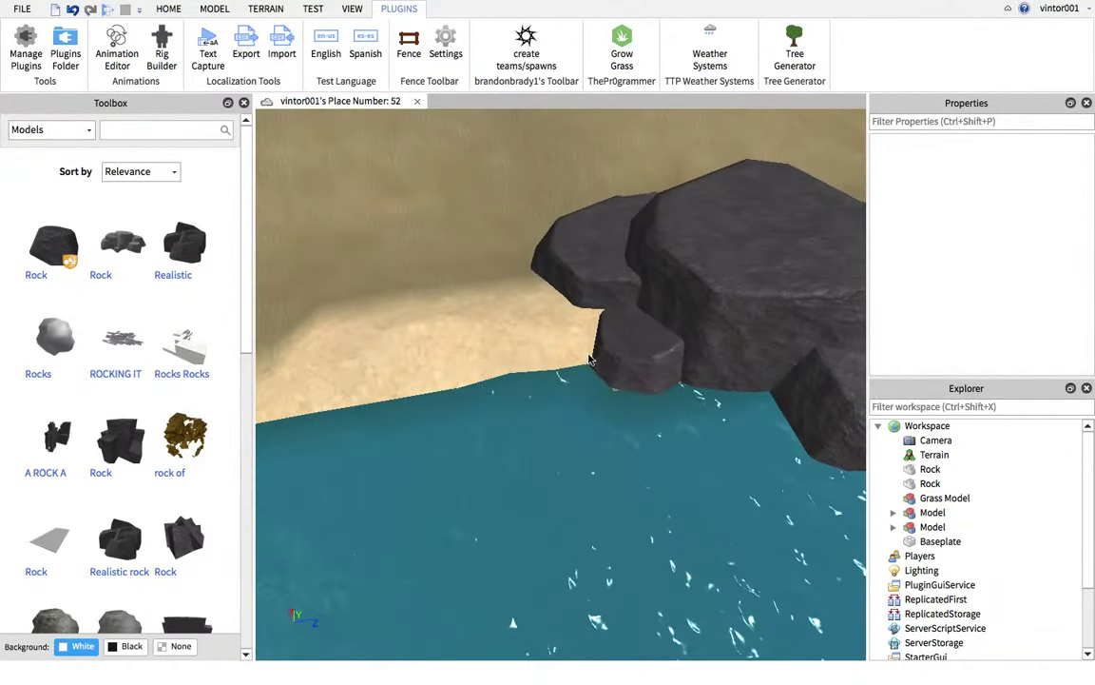
pyautogui.press('d')
pyautogui.moveTo(620, 368); pyautogui.dragTo(623, 364, button='right')
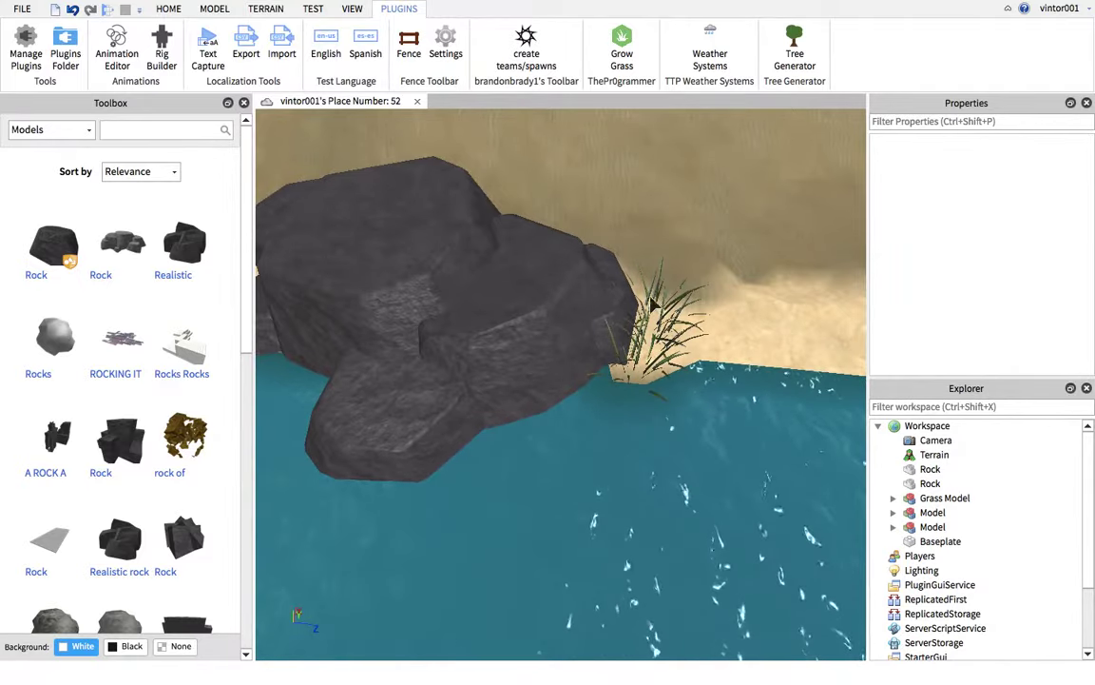
pyautogui.press('a')
pyautogui.moveTo(660, 336); pyautogui.dragTo(663, 341, button='right')
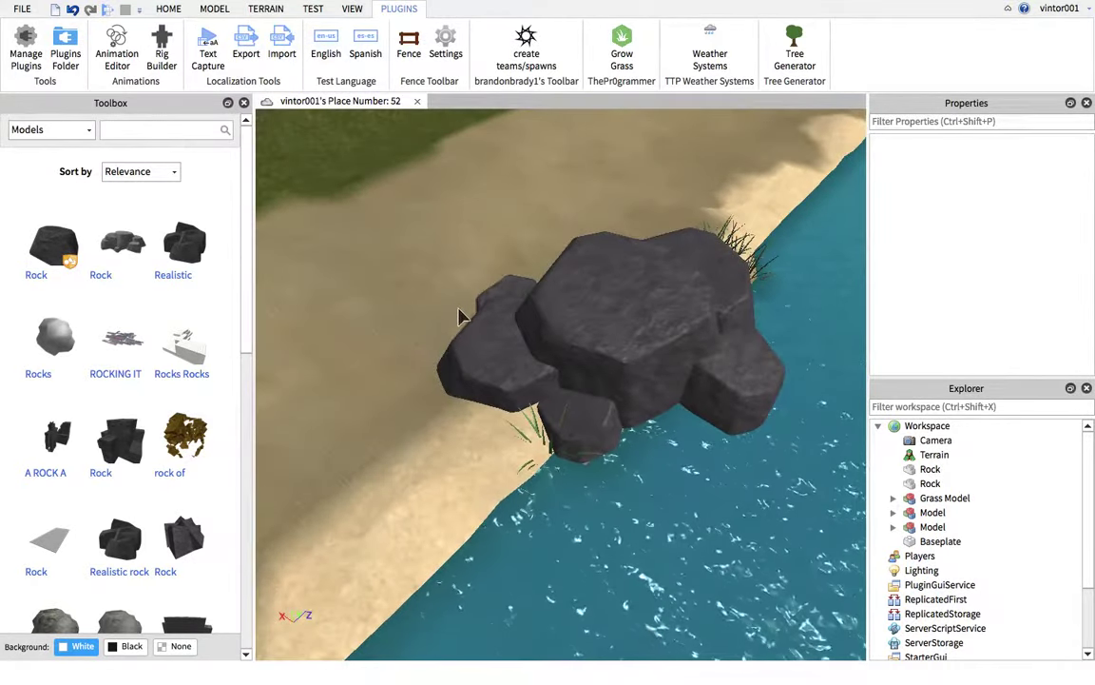
# - Grow a grass tuft at the base of the realistic rock on the same sandy bank
pyautogui.moveTo(504, 270); pyautogui.dragTo(504, 273, button='right')
pyautogui.press('a')
pyautogui.moveTo(425, 372); pyautogui.dragTo(425, 372, button='right')
pyautogui.press('w')
pyautogui.press('d')
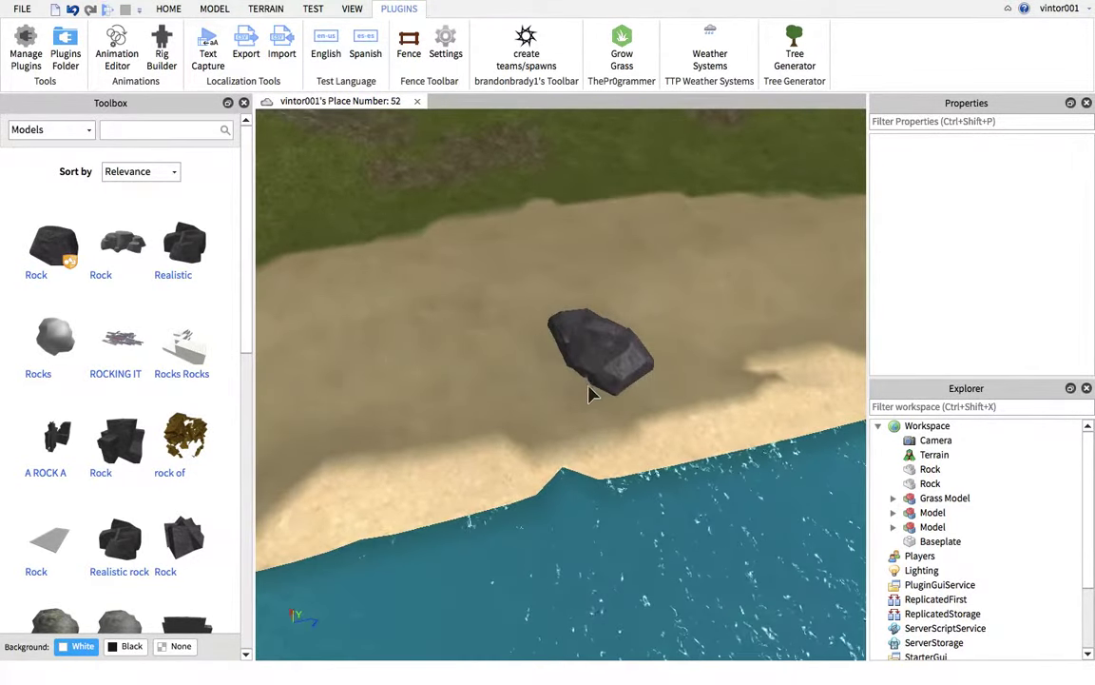
pyautogui.press('d')
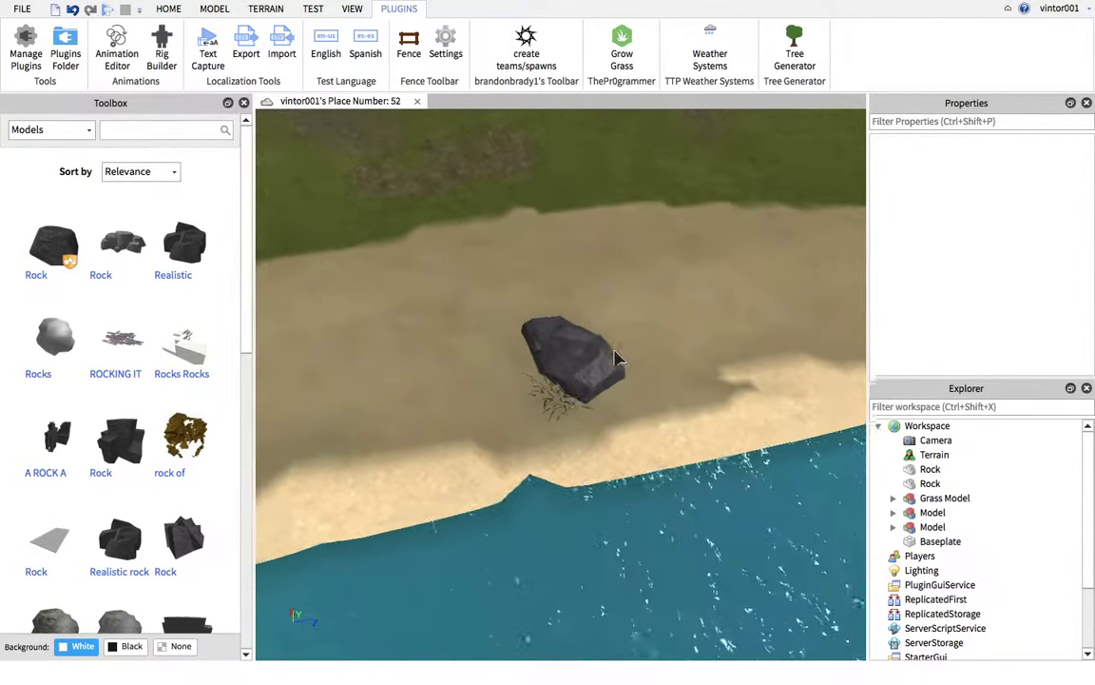
# - Grow grass tufts around the base of the rock cluster on the opposite sandy bank
pyautogui.moveTo(618, 359); pyautogui.dragTo(619, 359, button='right')
pyautogui.moveTo(728, 365); pyautogui.dragTo(730, 366, button='right')
pyautogui.press('d')
pyautogui.press('w')
pyautogui.press('s')
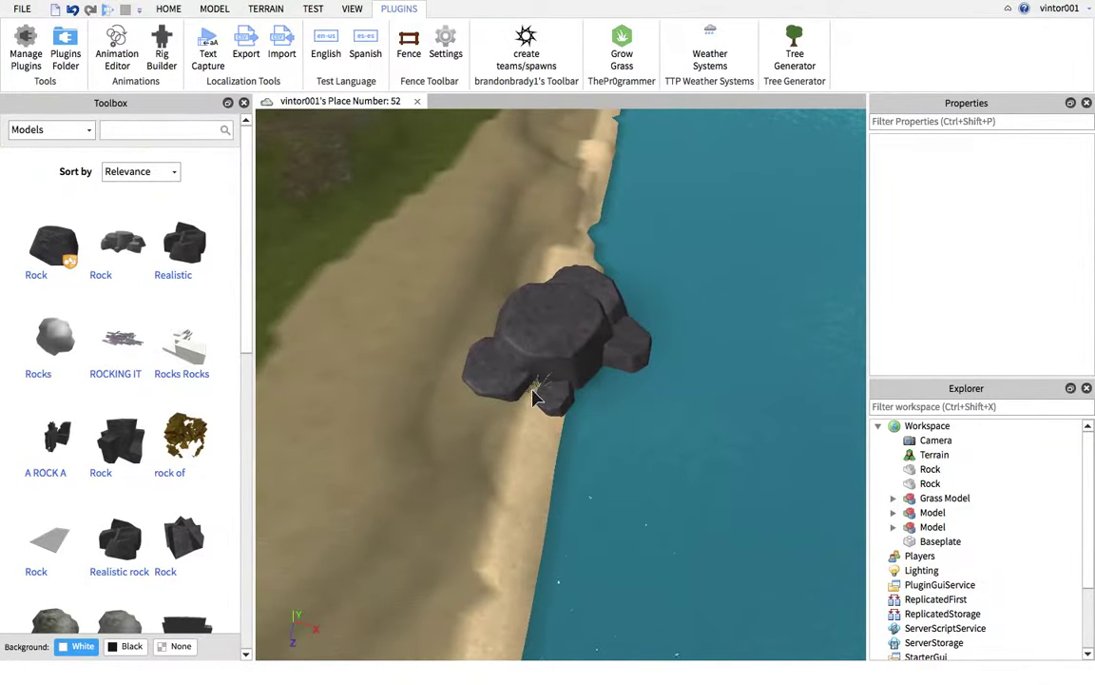
pyautogui.moveTo(545, 347); pyautogui.dragTo(546, 348, button='right')
pyautogui.press('w')
pyautogui.press('a')
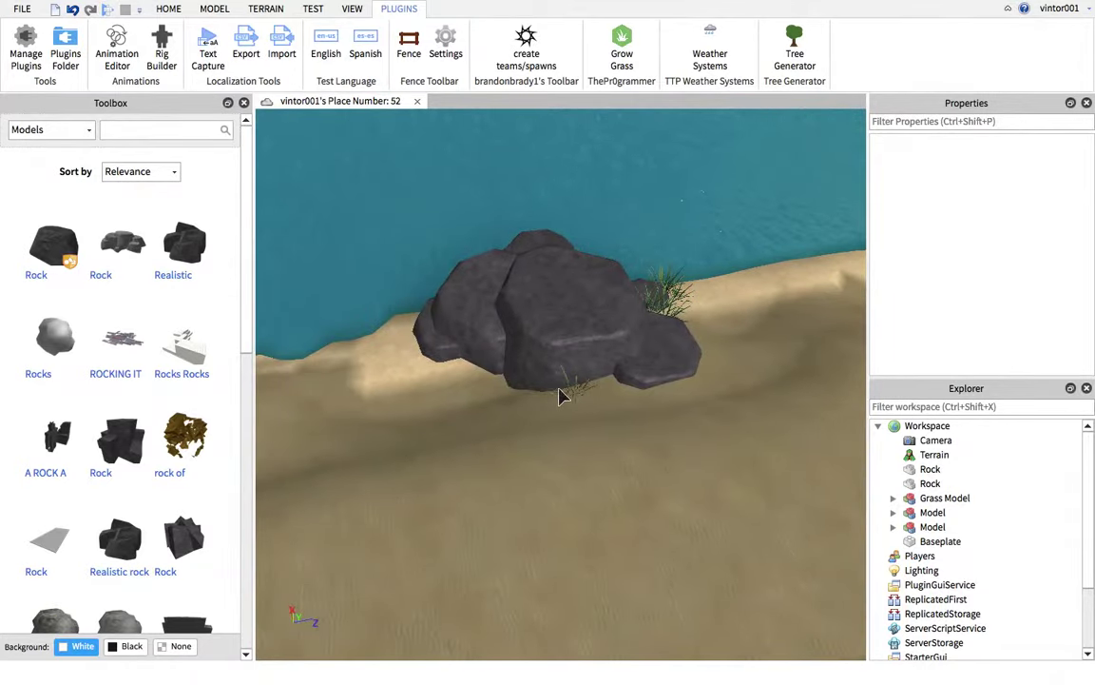
# - Grow grass tufts along the opposite bank's waterline near the small rock
pyautogui.moveTo(550, 399); pyautogui.dragTo(459, 340, button='right')
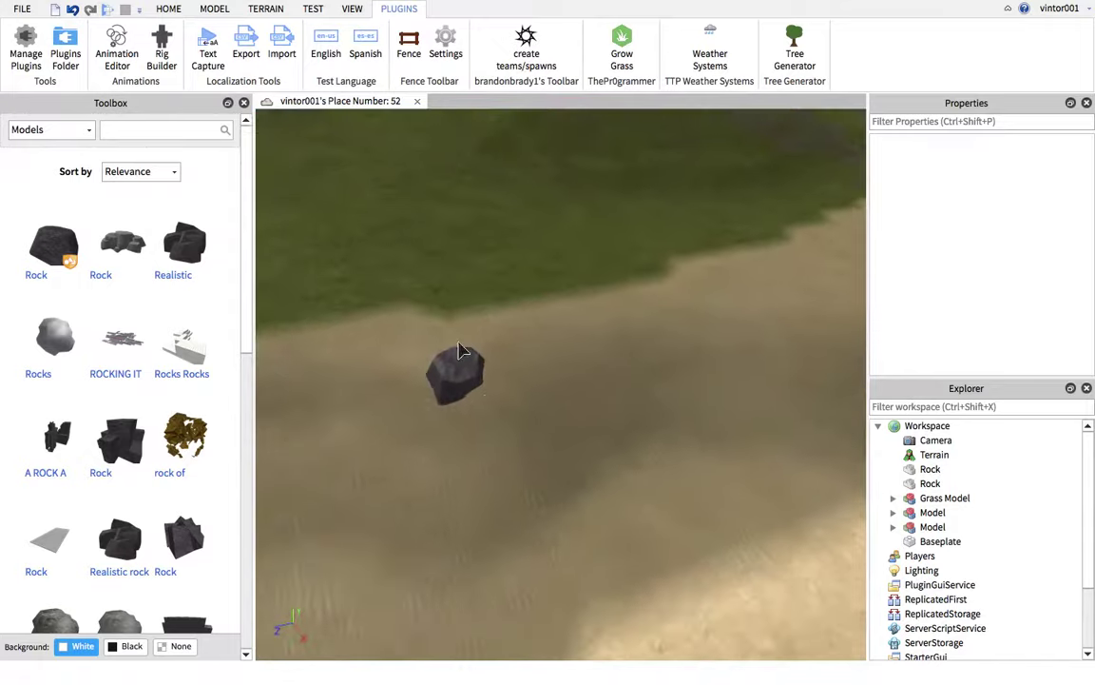
pyautogui.press('s')
pyautogui.moveTo(697, 395); pyautogui.dragTo(636, 409, button='right')
pyautogui.press('d')
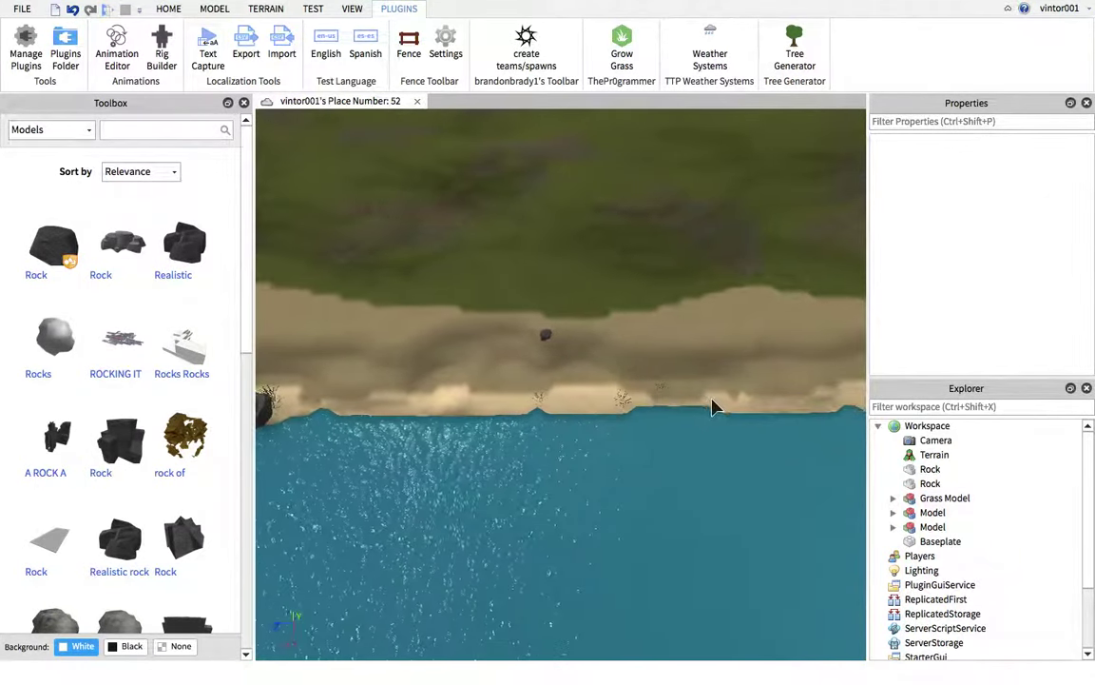
pyautogui.moveTo(775, 404); pyautogui.dragTo(572, 410, button='right')
pyautogui.press('w')
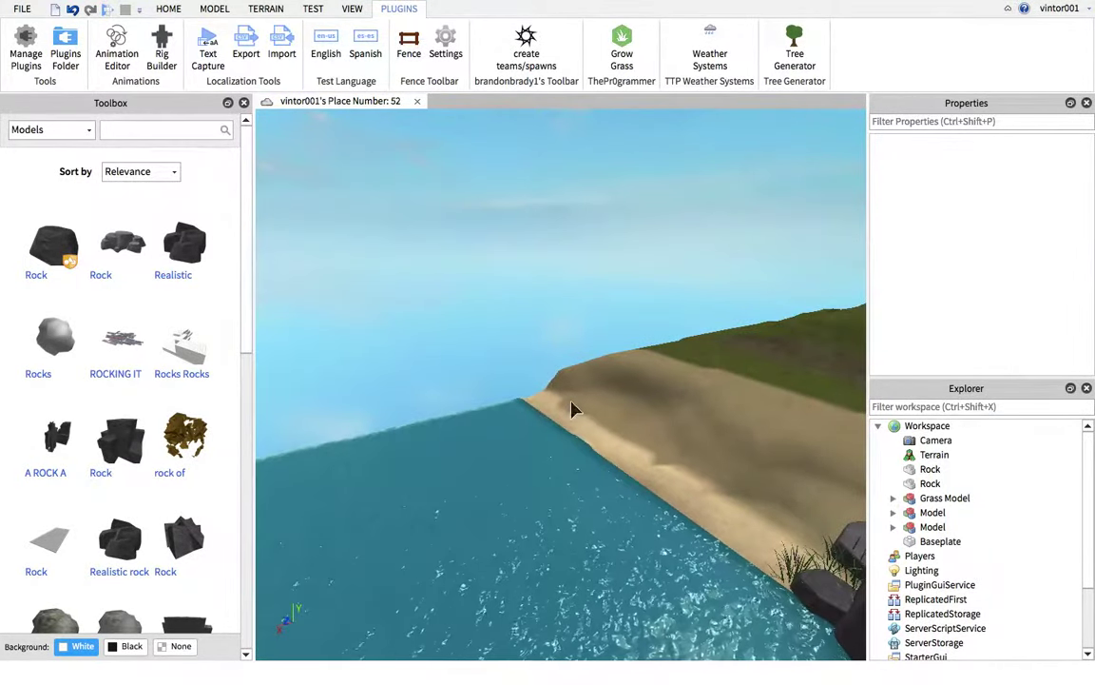
# - Grow grass tufts around the realistic rock and along the original bank's shoreline toward its far end
pyautogui.moveTo(701, 506); pyautogui.dragTo(701, 505, button='right')
pyautogui.press('s')
pyautogui.moveTo(680, 377); pyautogui.dragTo(620, 367, button='right')
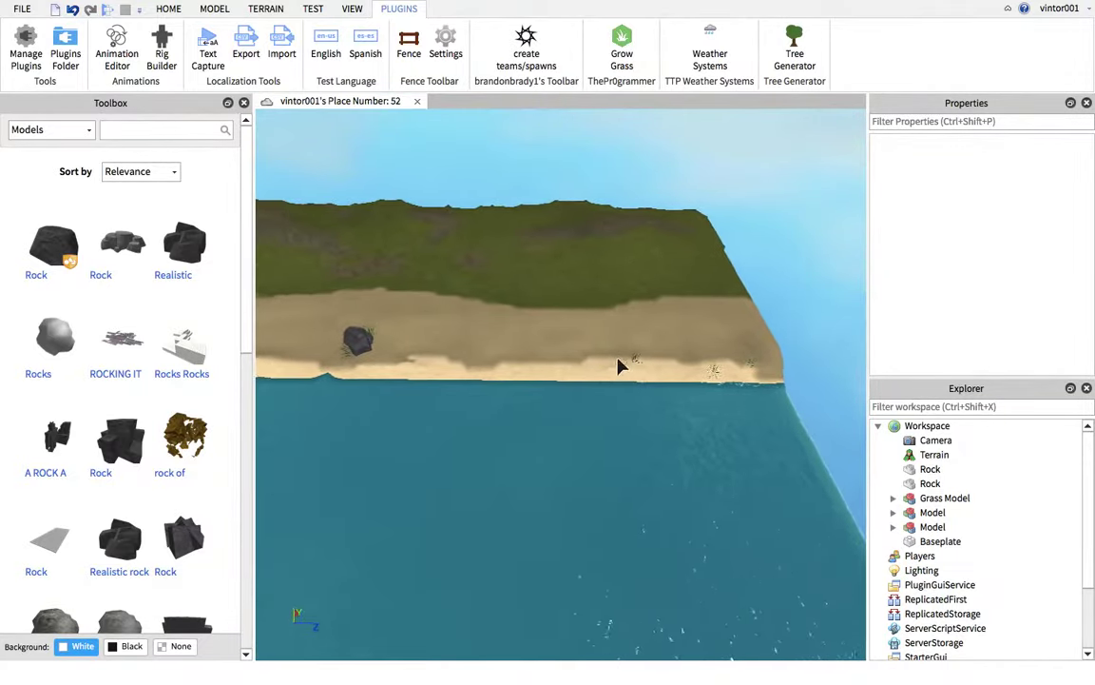
pyautogui.press('a')
pyautogui.moveTo(506, 357); pyautogui.dragTo(411, 345, button='right')
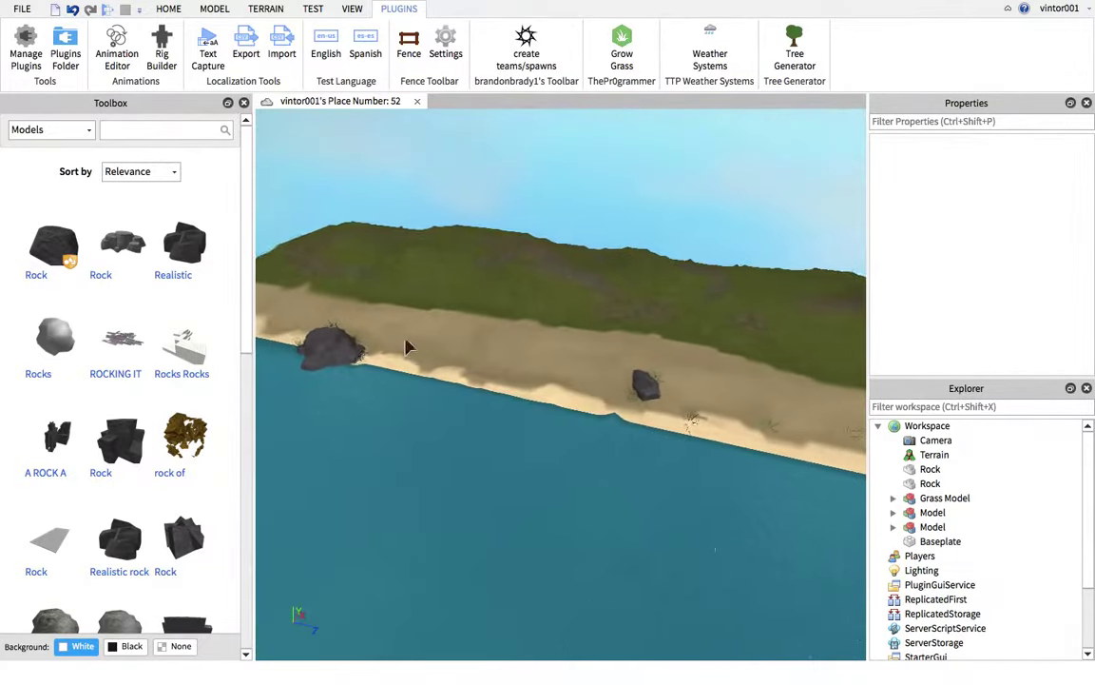
pyautogui.moveTo(660, 398); pyautogui.dragTo(359, 310, button='right')
pyautogui.moveTo(470, 323); pyautogui.dragTo(632, 150, button='right')
# - Generate several trees across the original bank's grass hill with the Tree Generator plugin, keeping the default tree settings
pyautogui.scroll(5, 526, 335)
pyautogui.scroll(-5, 538, 309)
pyautogui.scroll(-2, 632, 153)
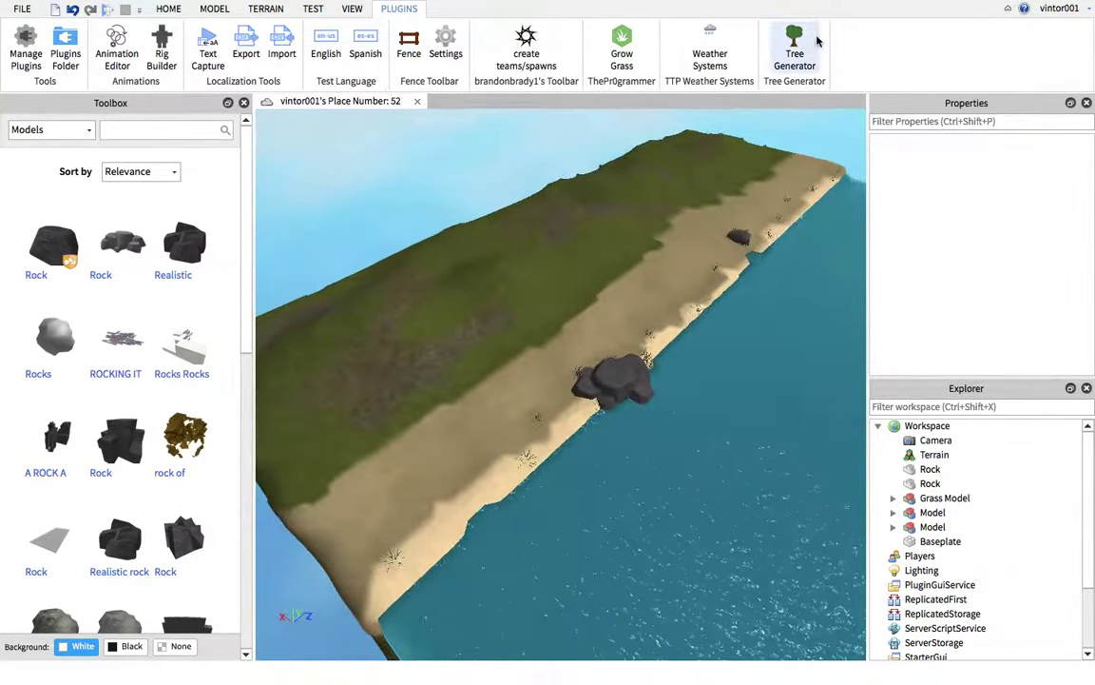
pyautogui.click(795, 56)
pyautogui.moveTo(663, 277)
pyautogui.mouseDown(button='right')
pyautogui.moveTo(670, 286)
pyautogui.moveTo(664, 278)
pyautogui.mouseUp(button='right')
pyautogui.scroll(-2, 640, 323)
pyautogui.moveTo(641, 324); pyautogui.dragTo(641, 323, button='right')
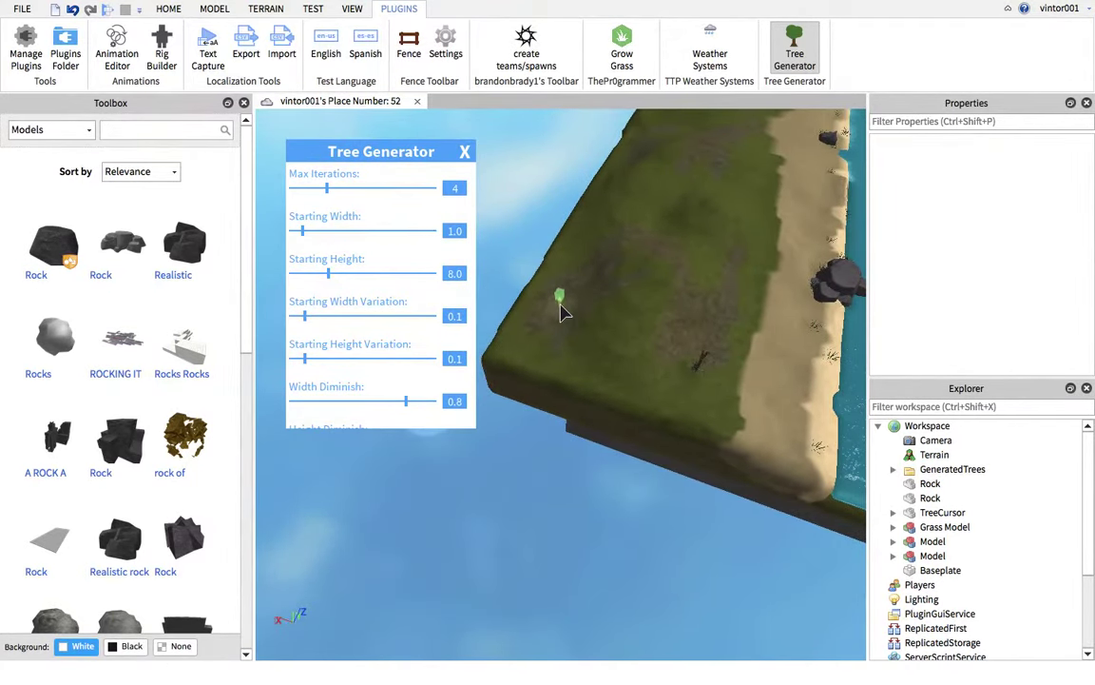
pyautogui.moveTo(730, 209); pyautogui.dragTo(710, 210, button='right')
pyautogui.scroll(-2, 709, 210)
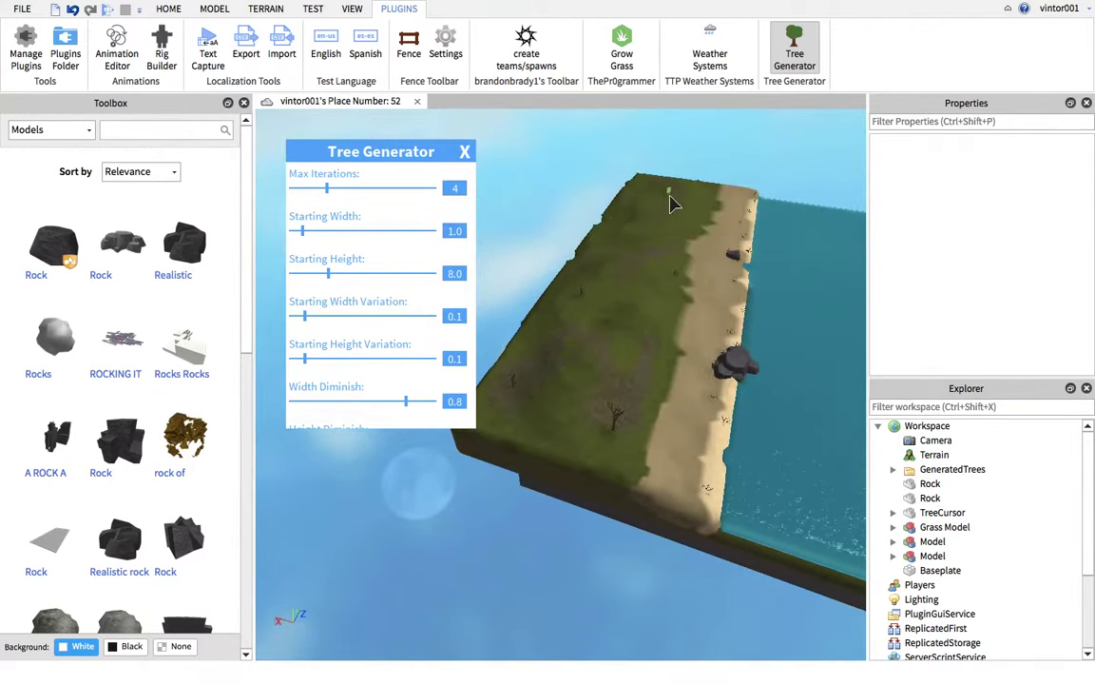
# - Generate more trees across the grass hill on the opposite bank and close the Tree Generator
pyautogui.moveTo(697, 264); pyautogui.dragTo(702, 233, button='right')
pyautogui.scroll(5, 696, 265)
pyautogui.scroll(-3, 695, 257)
pyautogui.scroll(-2, 702, 233)
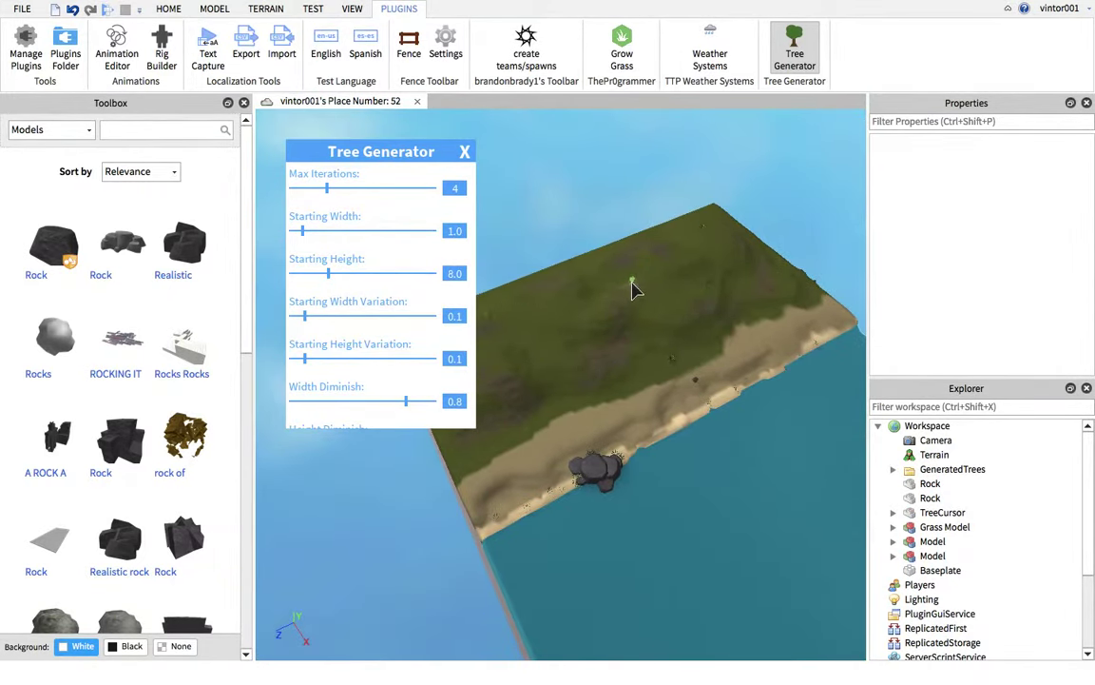
pyautogui.press('a')
pyautogui.press('d')
pyautogui.press('a')
pyautogui.moveTo(591, 340); pyautogui.dragTo(560, 352, button='right')
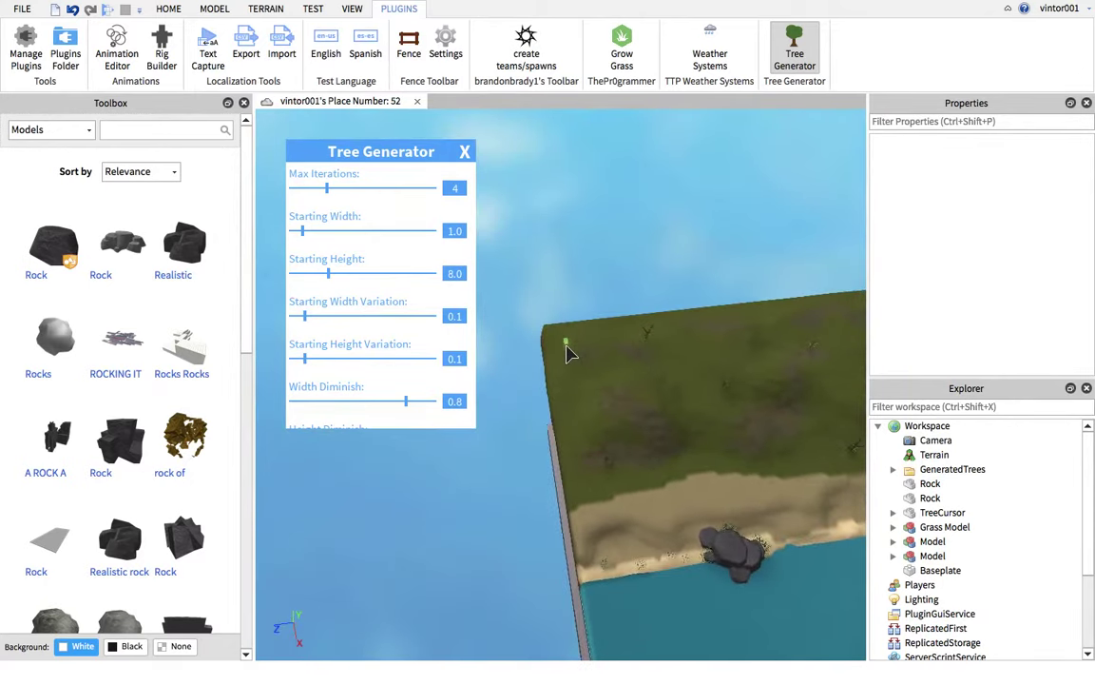
pyautogui.moveTo(500, 169); pyautogui.dragTo(528, 195, button='right')
pyautogui.press('a')
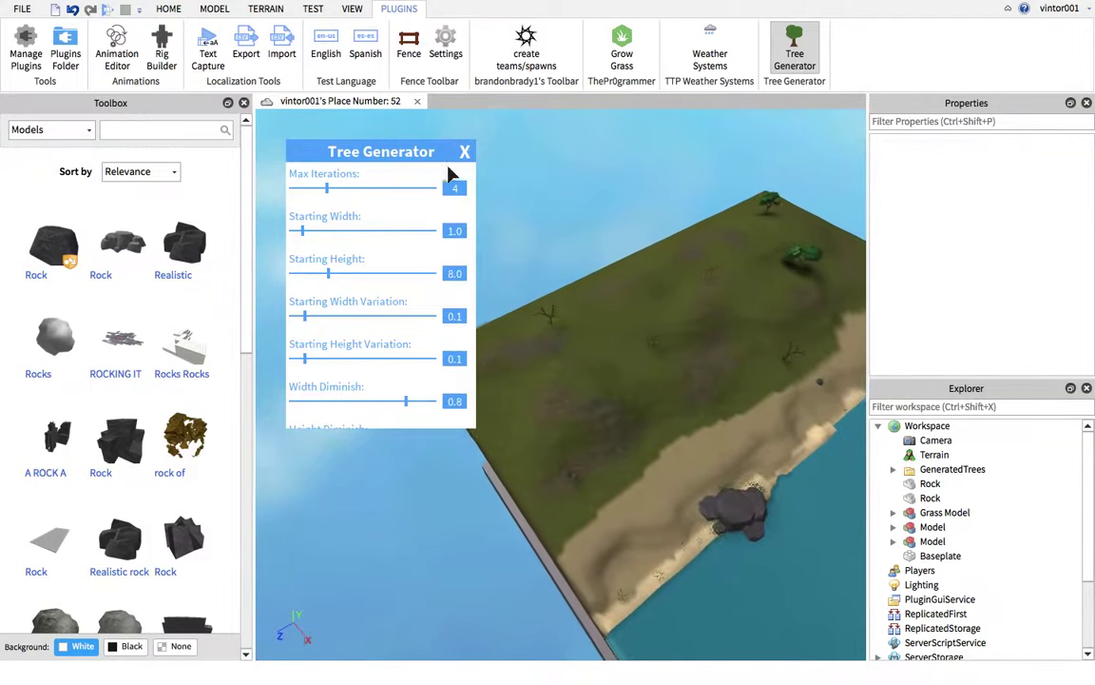
pyautogui.click(464, 152)
# - Lower the tree beside the grass tuft on the slope with the Move tool so its trunk sinks into the ground, and deselect it
pyautogui.scroll(3, 552, 292)
pyautogui.press('w')
pyautogui.moveTo(548, 285); pyautogui.dragTo(547, 287, button='right')
pyautogui.press('w')
pyautogui.press('s')
pyautogui.press('w')
pyautogui.press('w')
pyautogui.press('d')
pyautogui.press('s')
pyautogui.press('w')
pyautogui.press('w')
pyautogui.click(169, 9)
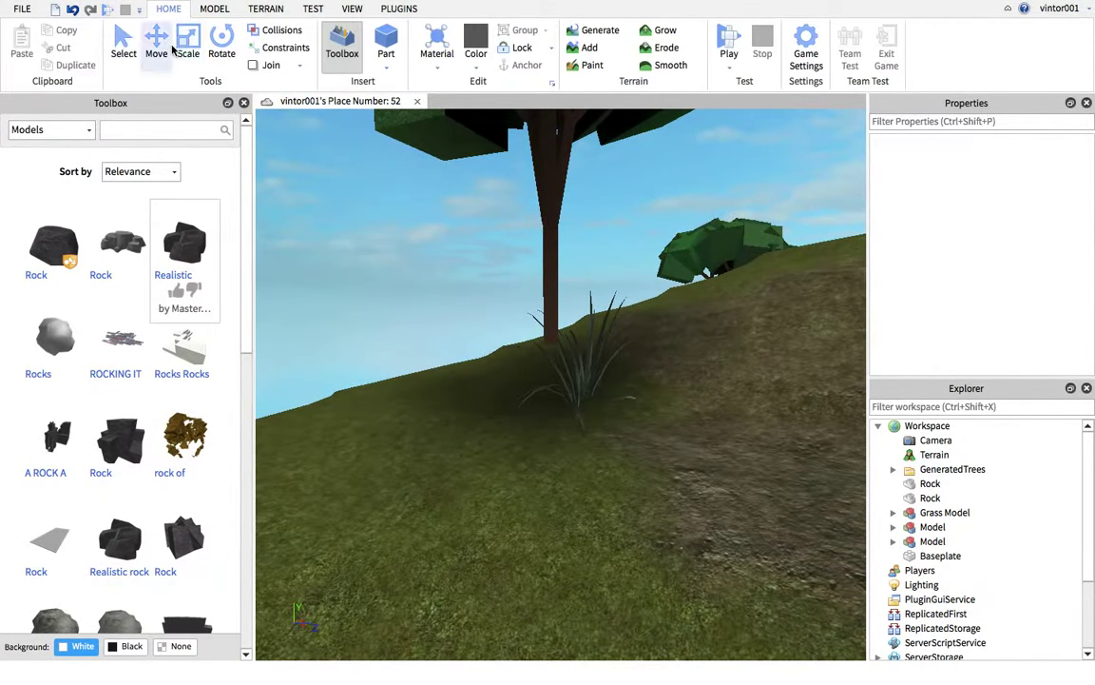
pyautogui.click(556, 247)
pyautogui.press('s')
pyautogui.moveTo(603, 343); pyautogui.dragTo(602, 341, button='right')
pyautogui.press('w')
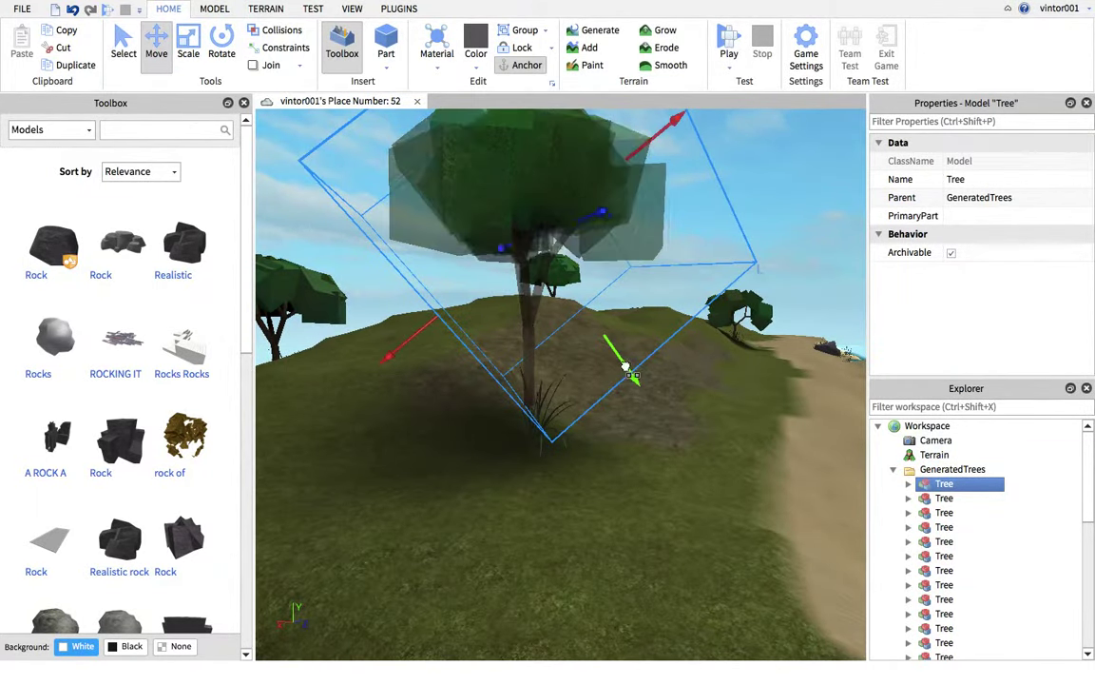
pyautogui.moveTo(626, 366); pyautogui.dragTo(674, 406)
pyautogui.click(600, 466)
# - Sink the tree standing by the mud patch across the river into the ground and deselect it
pyautogui.moveTo(600, 467); pyautogui.dragTo(601, 467, button='right')
pyautogui.press('w')
pyautogui.press('w')
pyautogui.press('w')
pyautogui.press('w')
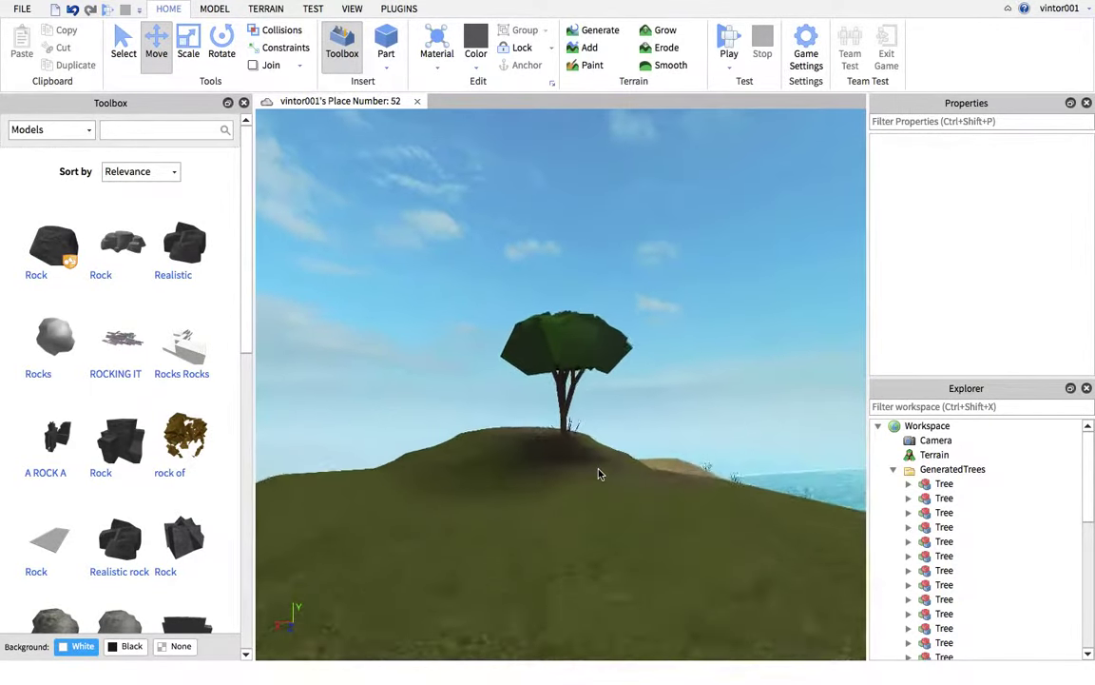
pyautogui.press('w')
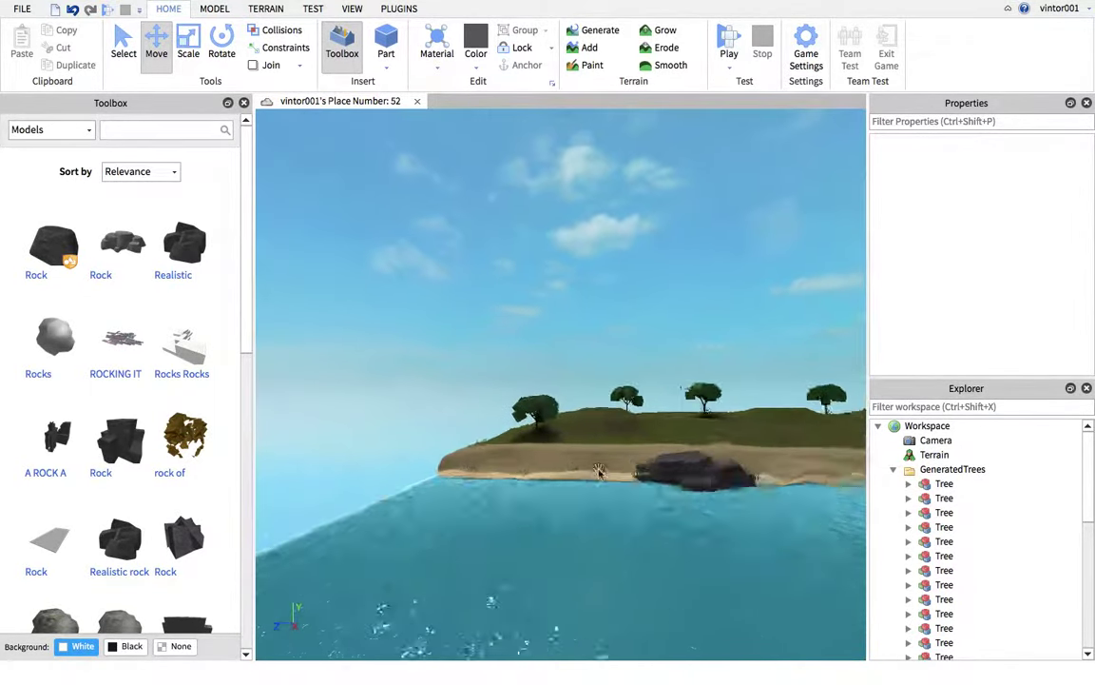
pyautogui.press('w')
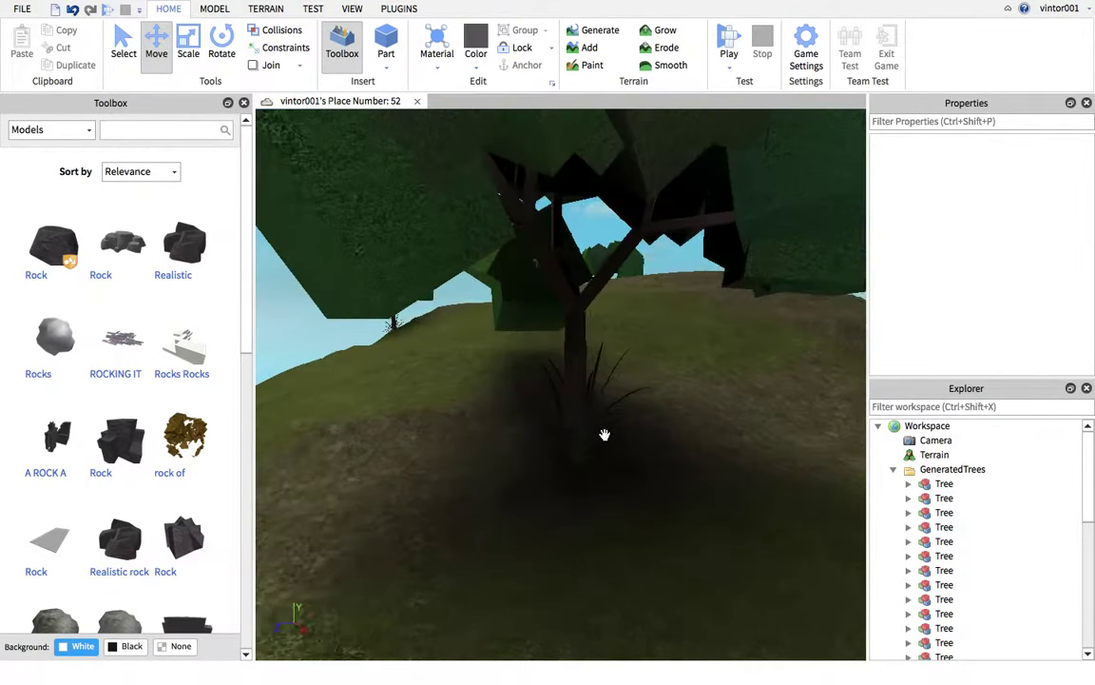
pyautogui.click(574, 392)
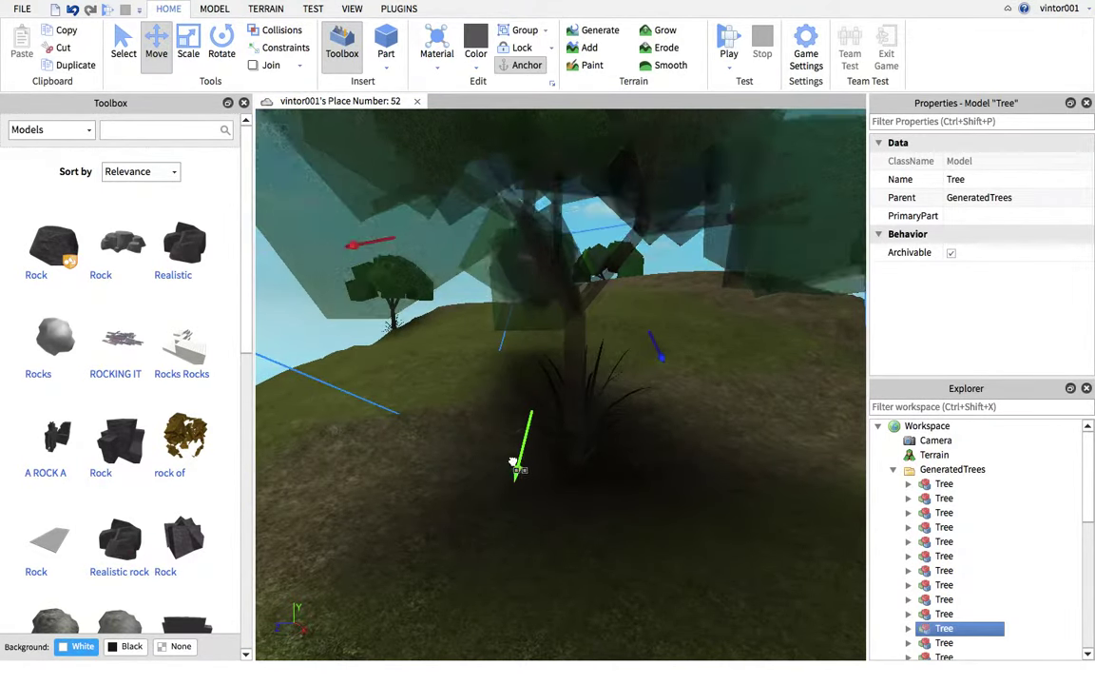
pyautogui.moveTo(514, 462); pyautogui.dragTo(482, 545)
pyautogui.press('a')
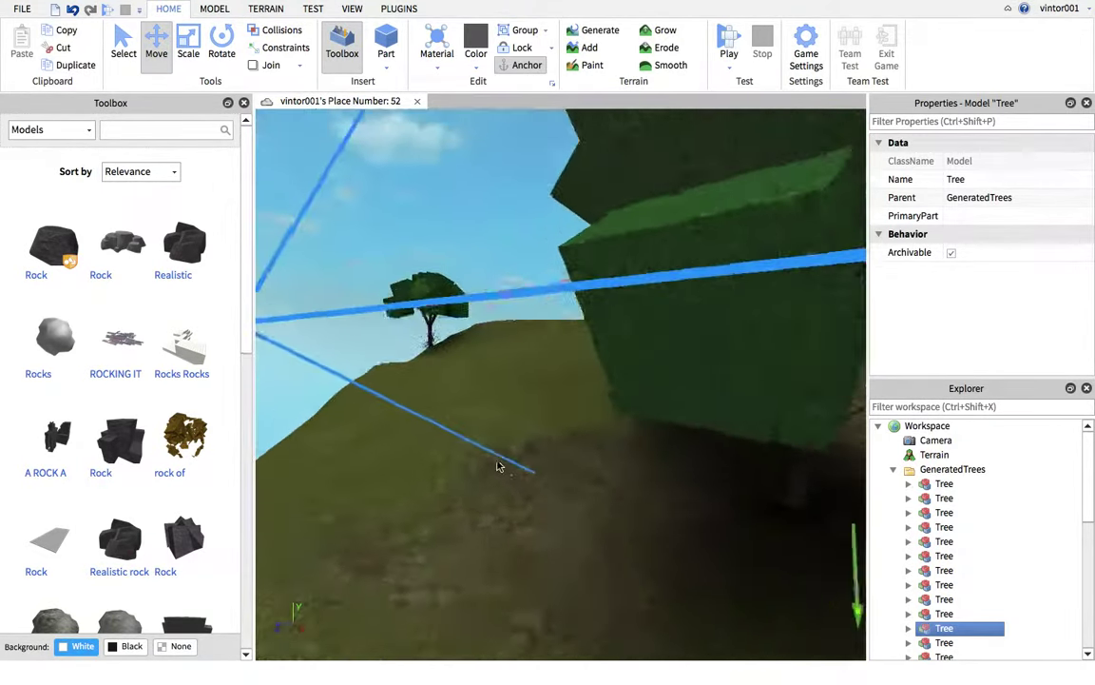
pyautogui.moveTo(497, 466); pyautogui.dragTo(499, 467, button='right')
pyautogui.press('w')
pyautogui.click(594, 538)
# - Lower the next tree on the same hill until the base of its trunk sits in the grass
pyautogui.moveTo(617, 545); pyautogui.dragTo(612, 545, button='right')
pyautogui.press('w')
pyautogui.click(690, 310)
pyautogui.press('s')
pyautogui.moveTo(720, 319); pyautogui.dragTo(720, 319, button='right')
pyautogui.moveTo(623, 314); pyautogui.dragTo(655, 375)
pyautogui.press('w')
pyautogui.moveTo(656, 380); pyautogui.dragTo(656, 380, button='right')
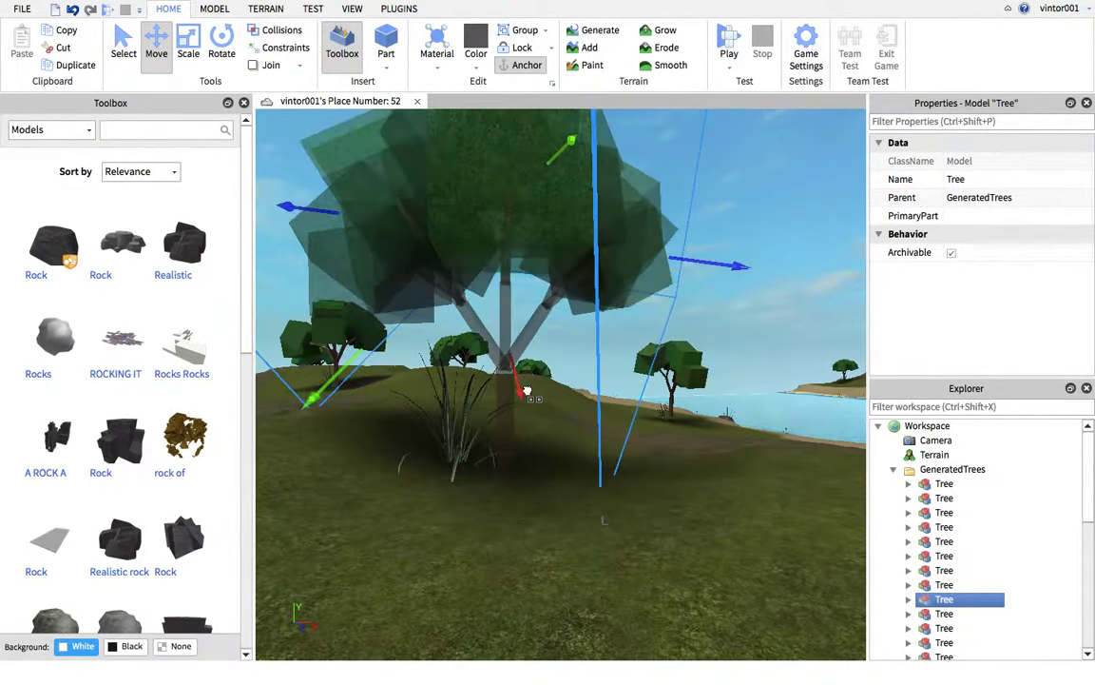
pyautogui.moveTo(527, 391); pyautogui.dragTo(528, 394)
# - Lower the tree near the sandy shore into the hillside, deselect it and return to the Select tool
pyautogui.moveTo(609, 424); pyautogui.dragTo(610, 421, button='right')
pyautogui.press('w')
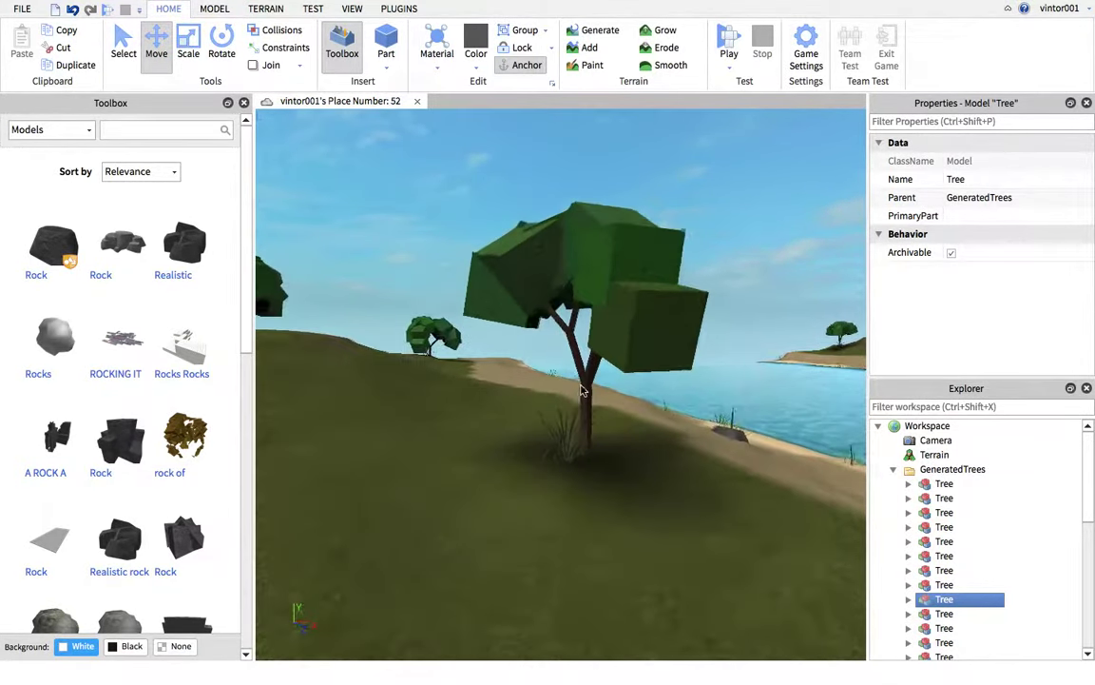
pyautogui.click(582, 390)
pyautogui.moveTo(702, 481); pyautogui.dragTo(715, 513)
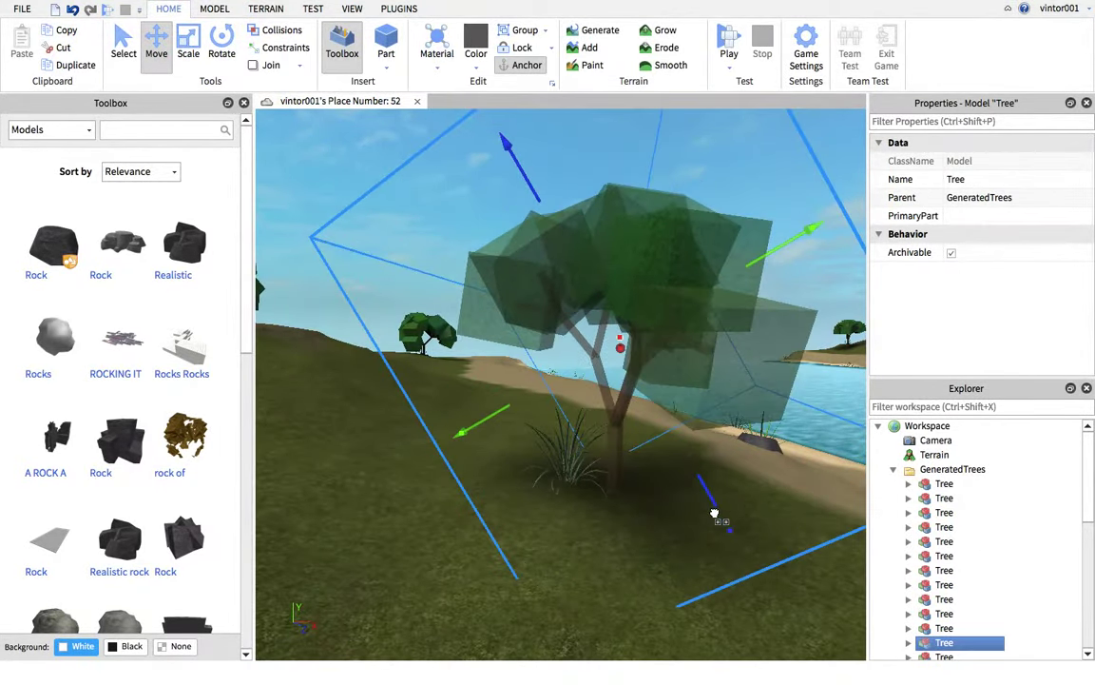
pyautogui.moveTo(620, 489); pyautogui.dragTo(596, 424, button='right')
pyautogui.press('w')
pyautogui.press('w')
pyautogui.press('w')
pyautogui.press('w')
pyautogui.press('w')
pyautogui.scroll(-5, 627, 472)
pyautogui.click(639, 456)
pyautogui.click(131, 55)
# - Start a play test and walk the avatar down to the rock cluster on the sandy bank
pyautogui.press('d')
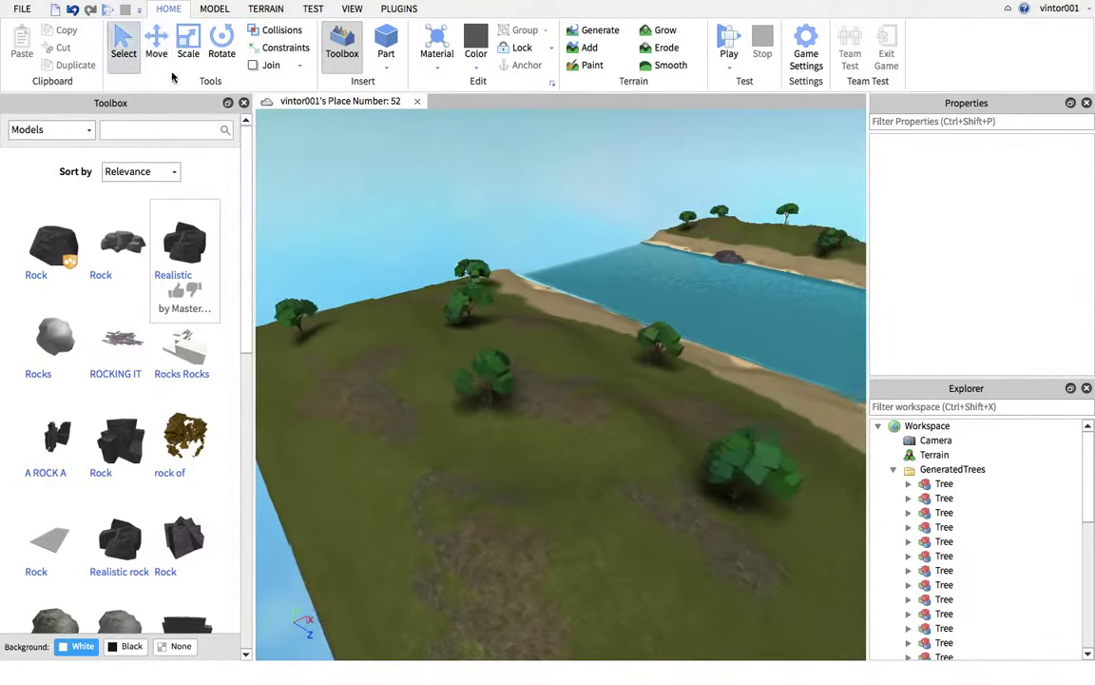
pyautogui.moveTo(482, 240); pyautogui.dragTo(476, 241, button='right')
pyautogui.press('w')
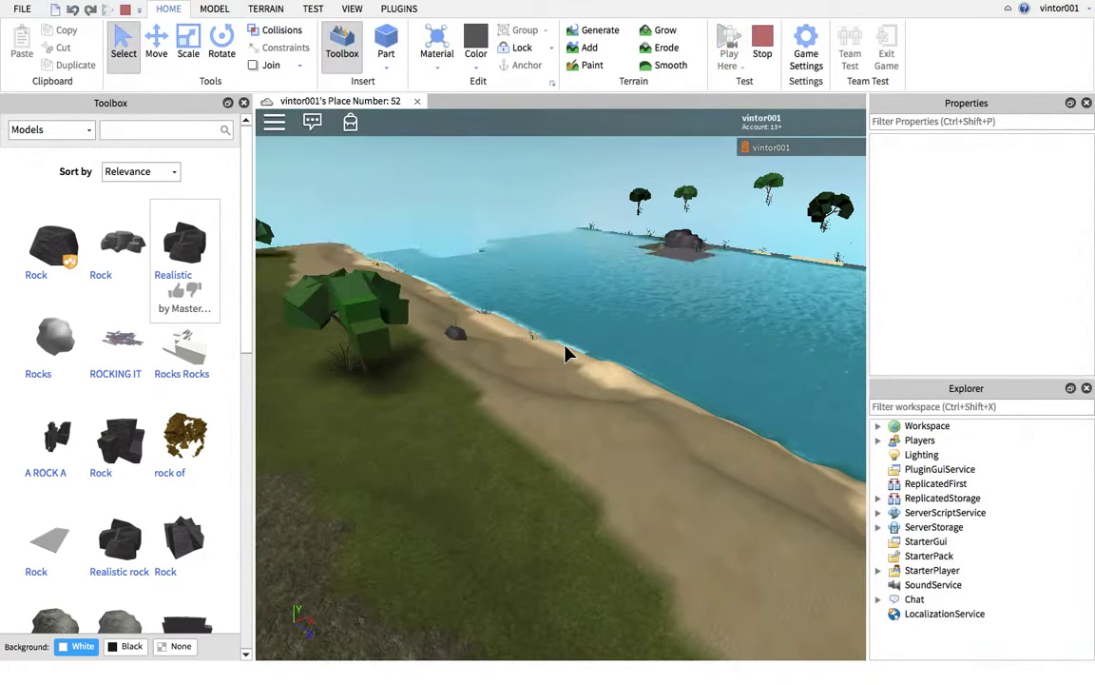
pyautogui.moveTo(563, 335); pyautogui.dragTo(564, 335, button='right')
pyautogui.press('s')
pyautogui.scroll(-6, 563, 335)
pyautogui.press('w')
pyautogui.scroll(5, 564, 336)
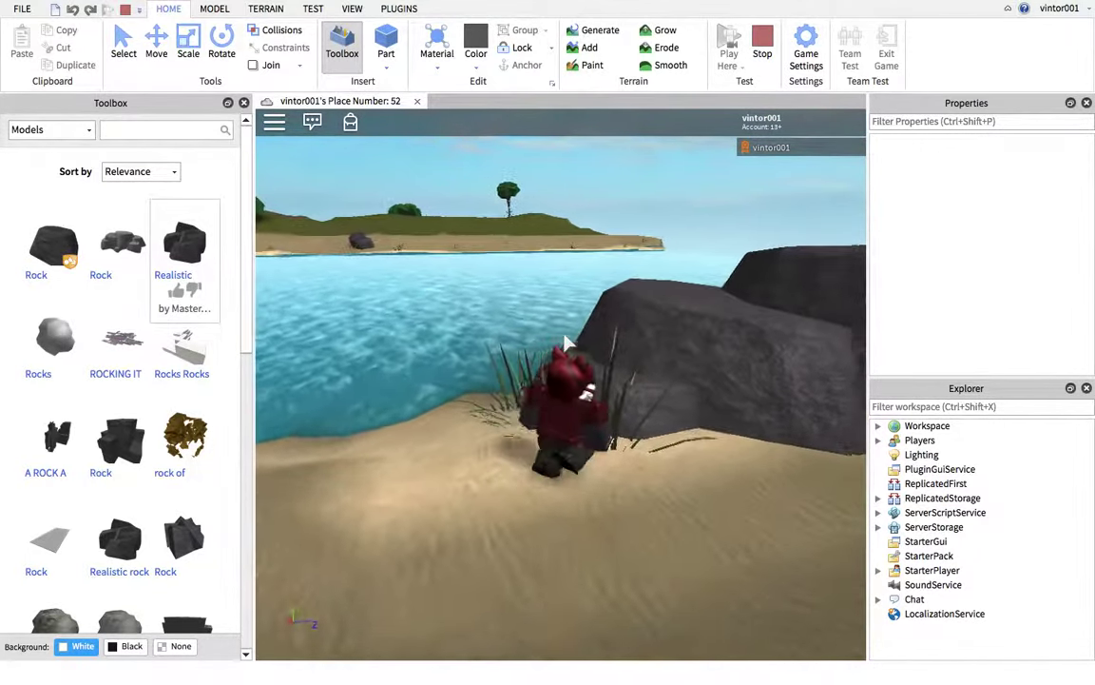
# - Swim the avatar across the river and bring it ashore beside the rock on the other bank
pyautogui.press('space')
pyautogui.press('s')
pyautogui.press('w')
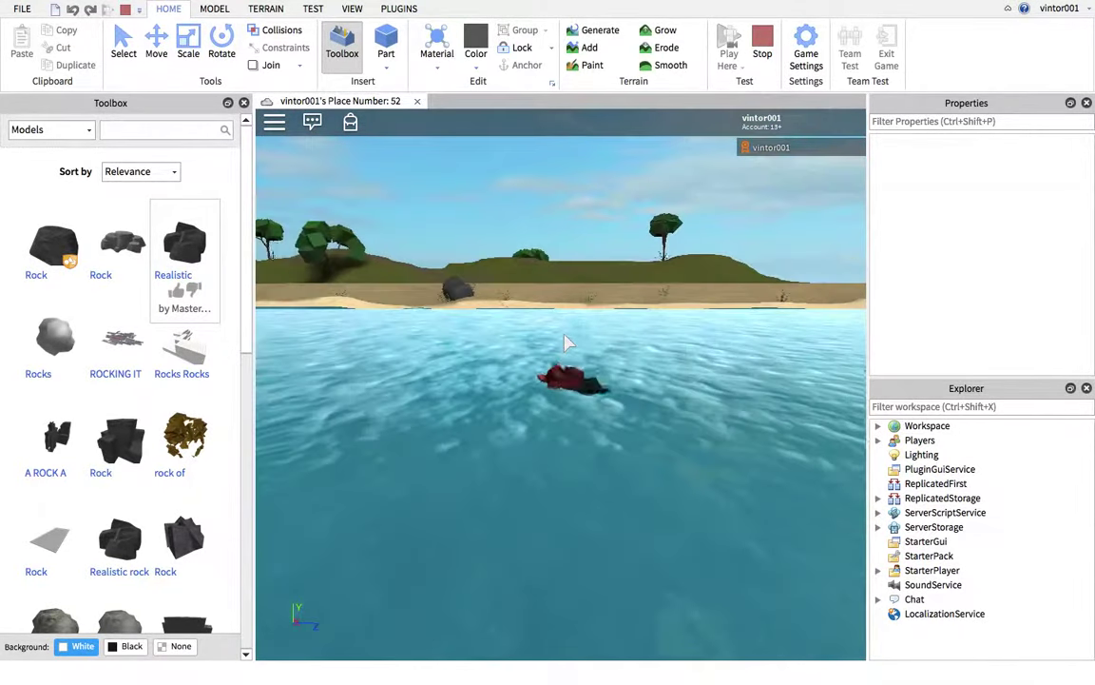
pyautogui.moveTo(568, 343); pyautogui.dragTo(568, 344, button='right')
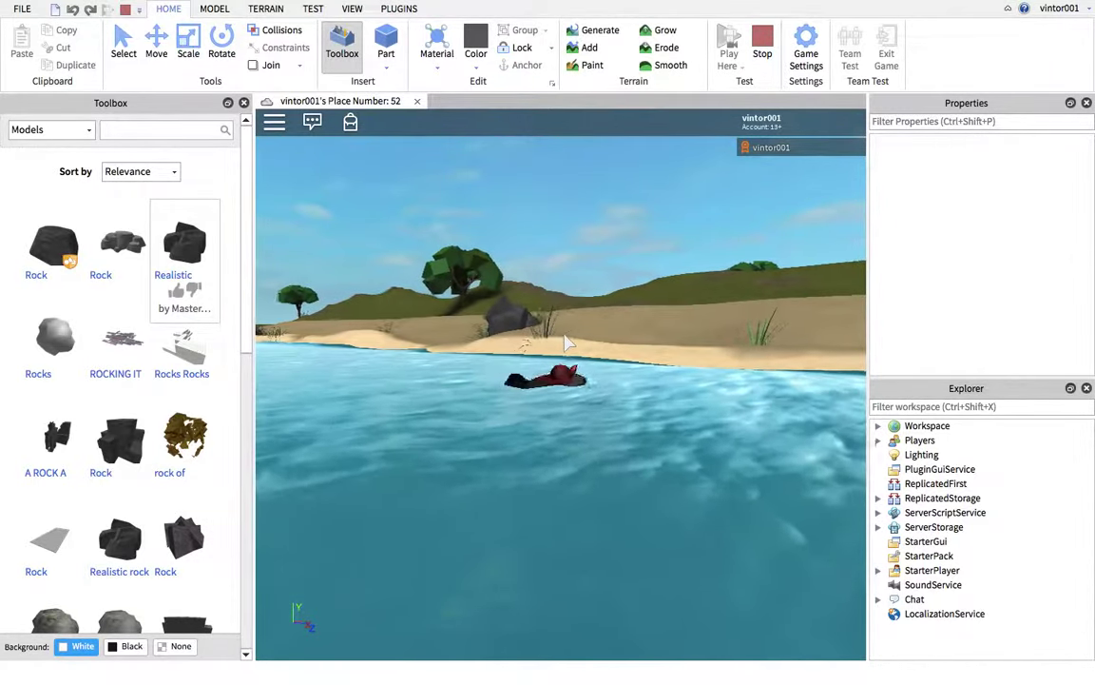
pyautogui.press('w')
pyautogui.moveTo(567, 343); pyautogui.dragTo(568, 343, button='right')
pyautogui.press('space')
pyautogui.scroll(3, 567, 343)
# - Enter an emote command beginning with "/e wa" in the game chat and make the avatar jump on the sand
pyautogui.press('/')
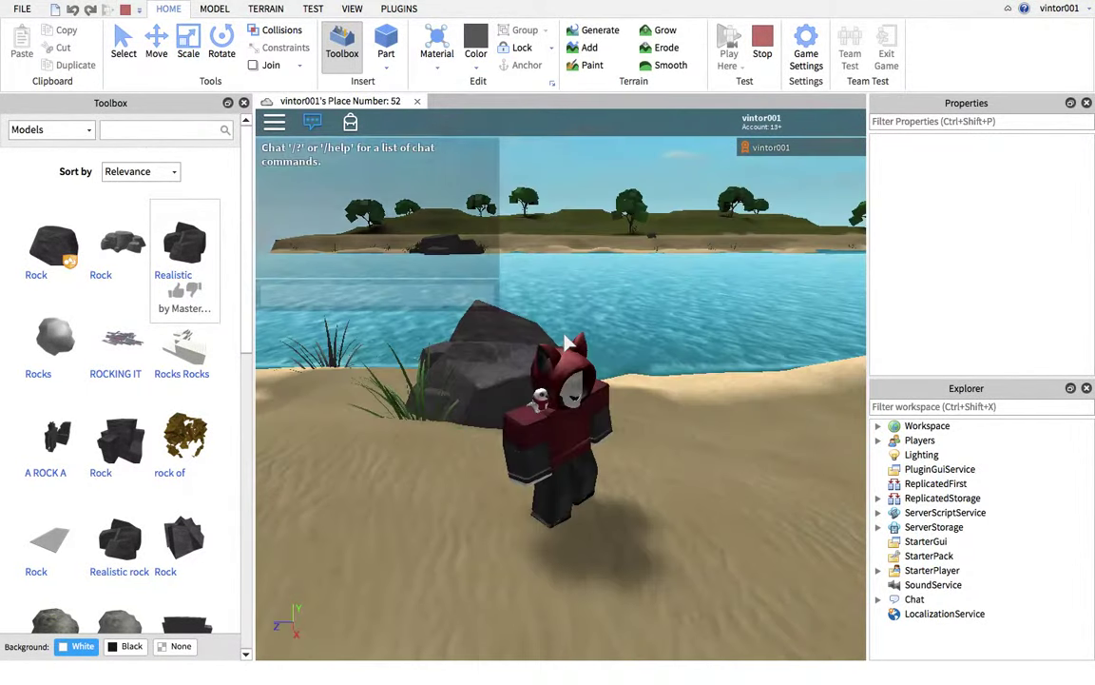
pyautogui.write('/e wa')
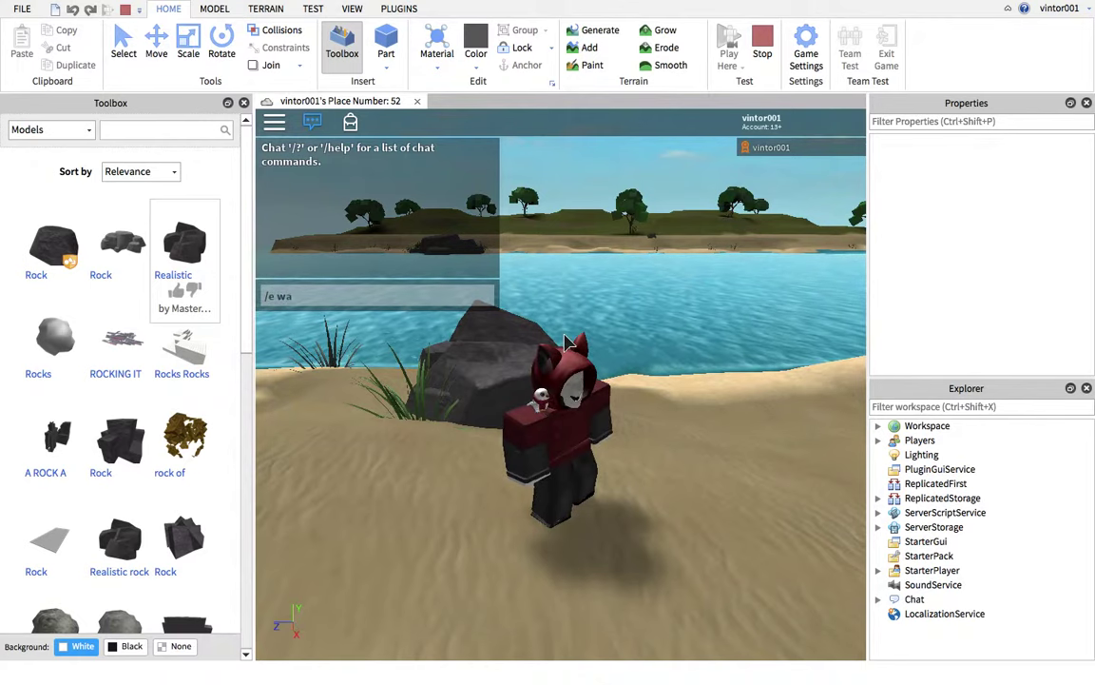
pyautogui.write('s')
pyautogui.moveTo(568, 343); pyautogui.dragTo(567, 344, button='right')
pyautogui.press('space')
pyautogui.press('space')
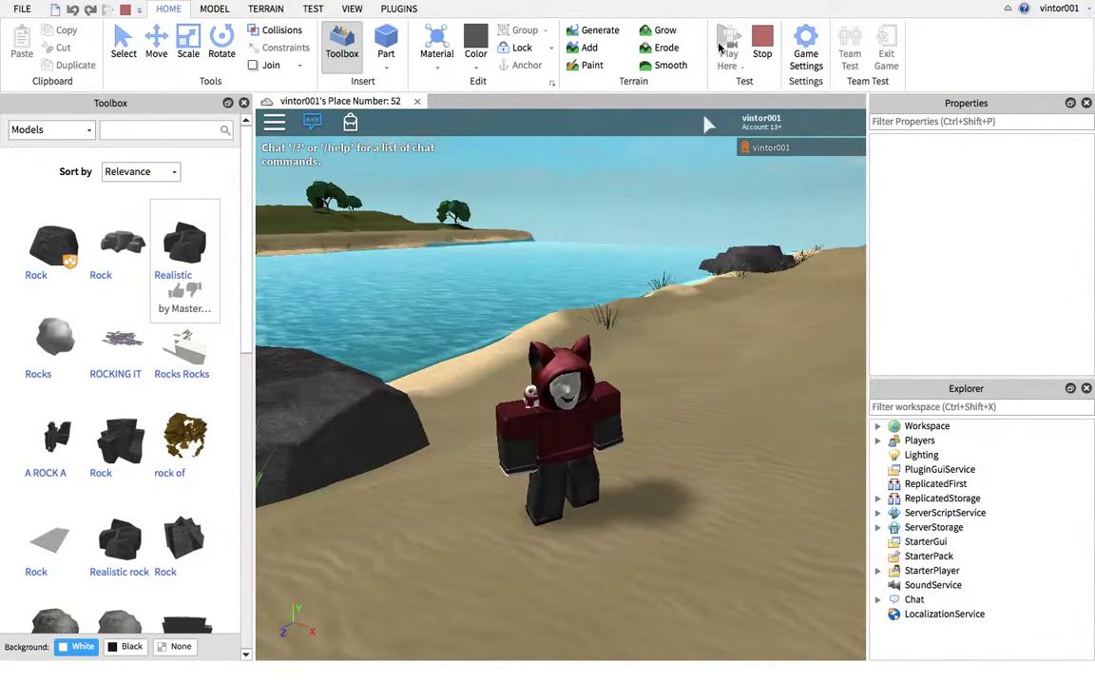